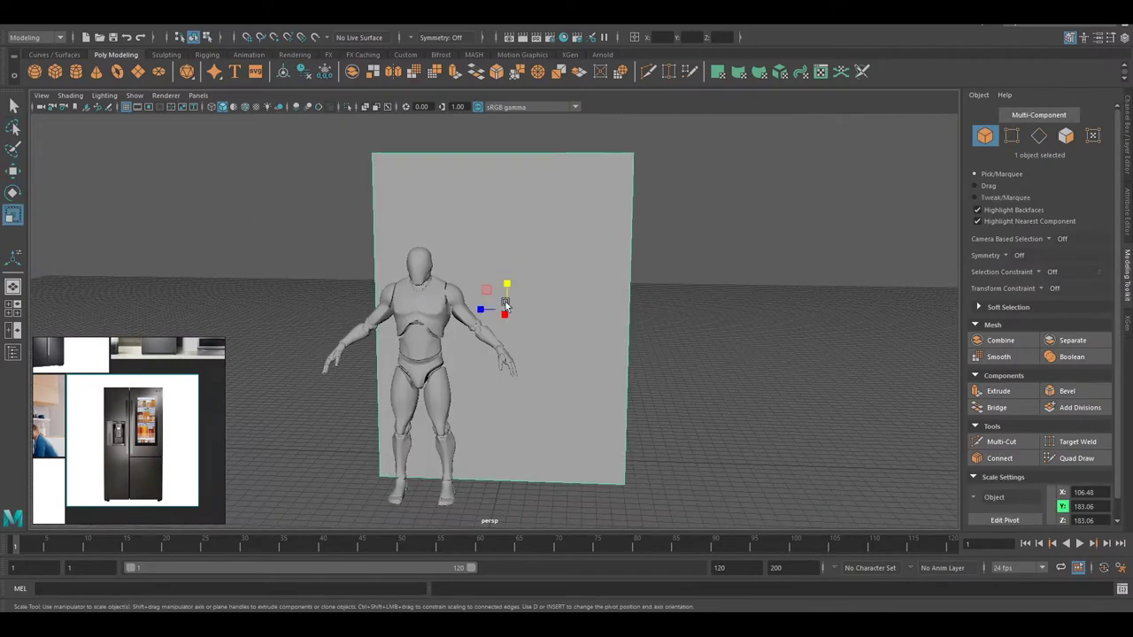
Orbit around the fridge block and reference figure, then close in on the box
mouse_move(487, 314)
alt+mouse_down()
mouse_move(561, 296)
mouse_move(698, 324)
mouse_move(525, 299)
mouse_move(523, 355)
alt+mouse_up()
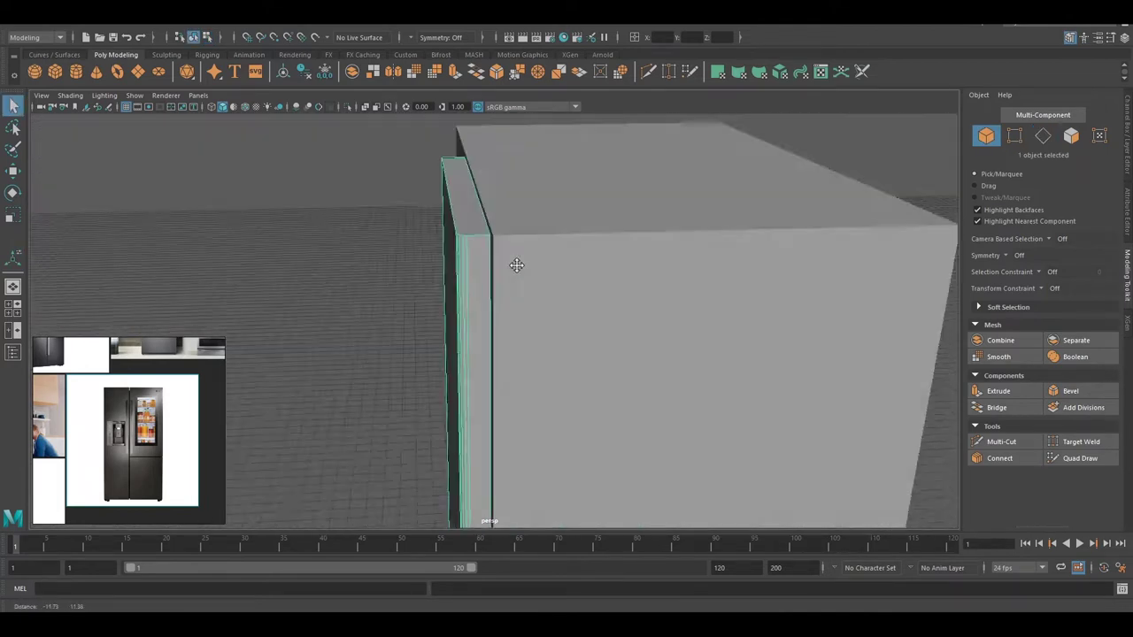
key(F8)
mouse_move(513, 263)
alt+mouse_down()
mouse_move(563, 254)
mouse_move(622, 274)
mouse_move(588, 286)
alt+mouse_up()
Pick the thin strip face on the box, then select the reference figure from a lower front view
key(F11)
click(568, 287)
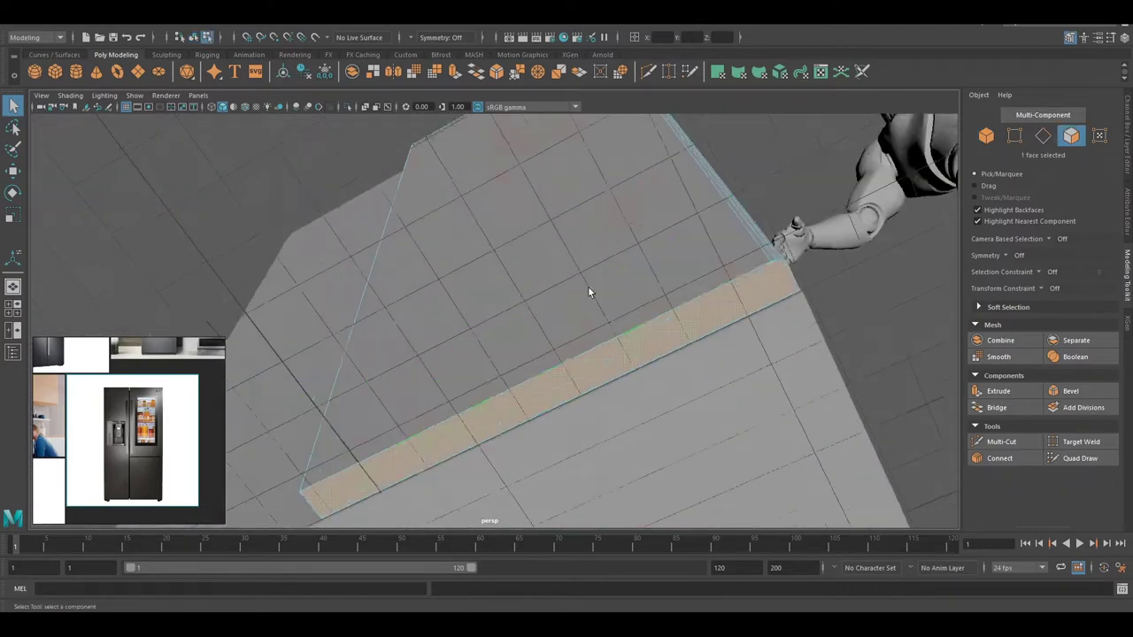
mouse_move(750, 162)
alt+mouse_down()
mouse_move(797, 346)
mouse_move(561, 340)
mouse_move(621, 265)
alt+mouse_up()
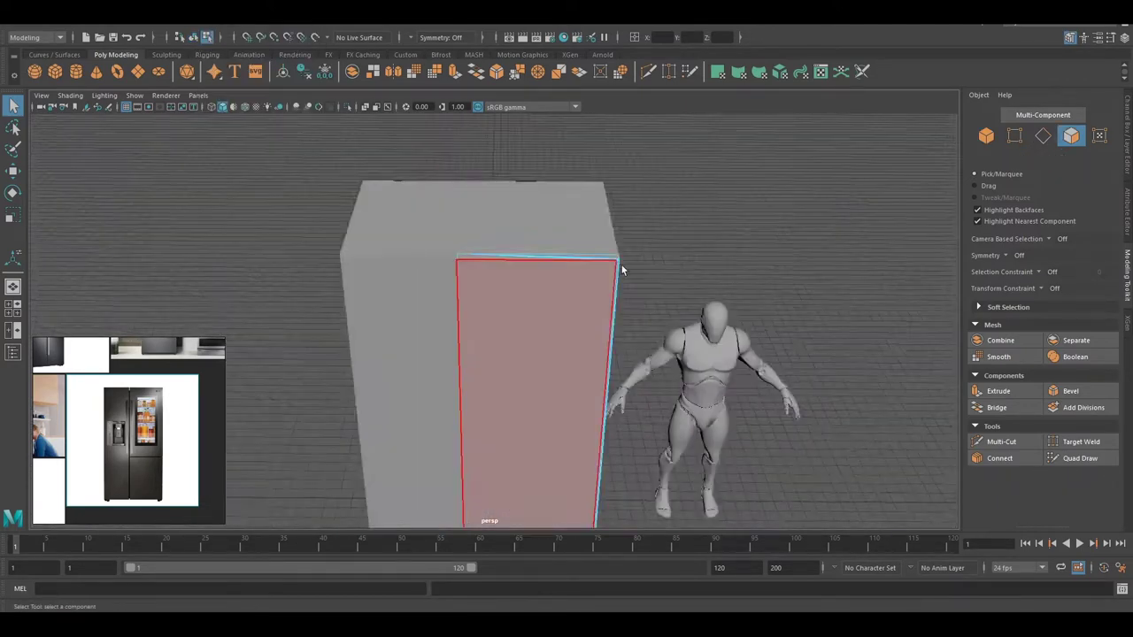
key(F8)
key(q)
alt+drag(499, 340, 598, 362)
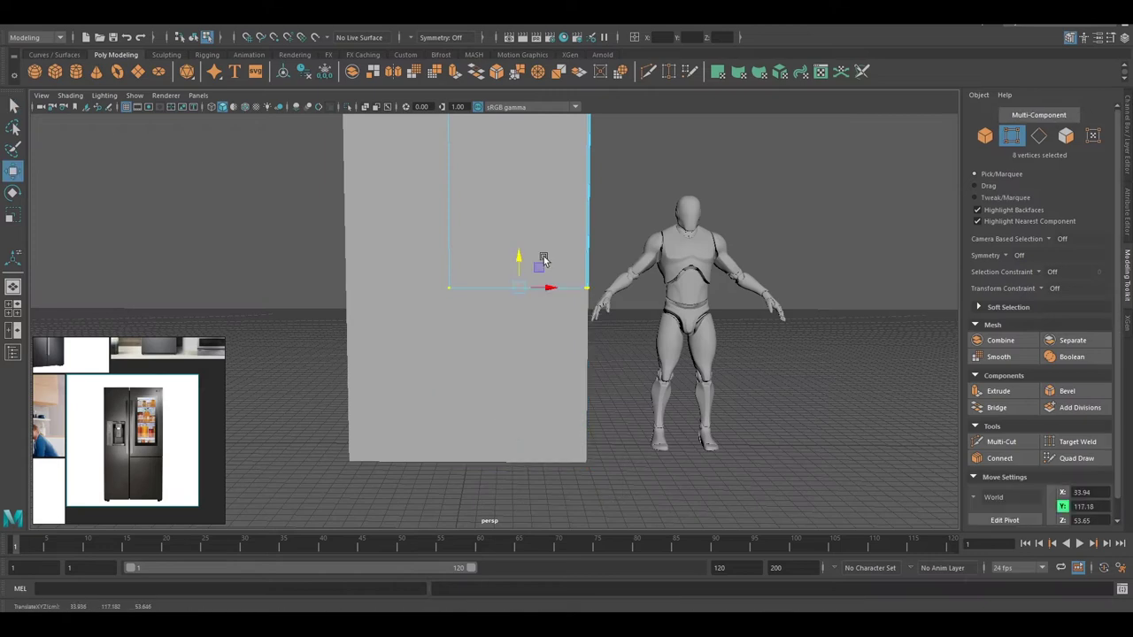
key(F8)
click(681, 367)
Slide the top right door sideways into place in the top view
key(space)
alt+drag(733, 264, 719, 255)
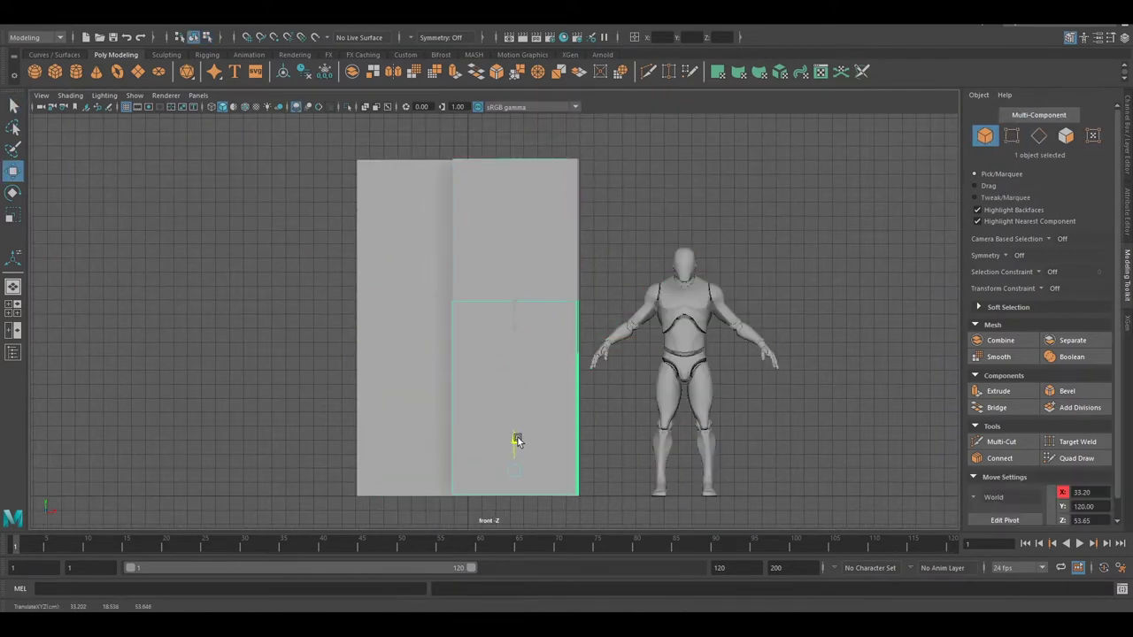
key(F8)
key(q)
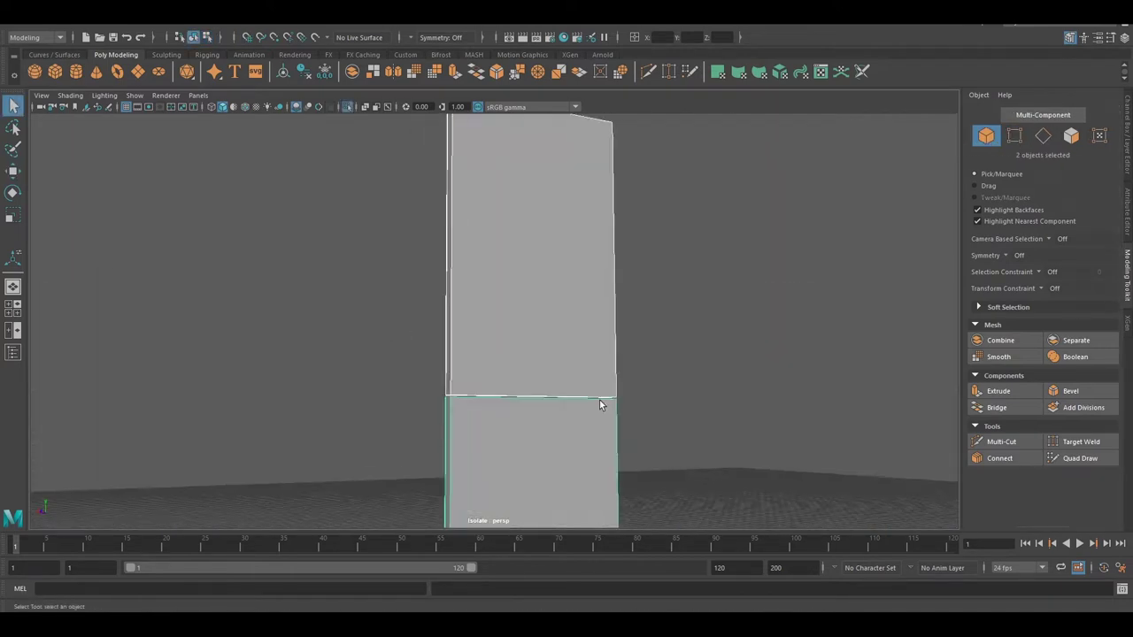
key(F8)
key(F8)
click(501, 312)
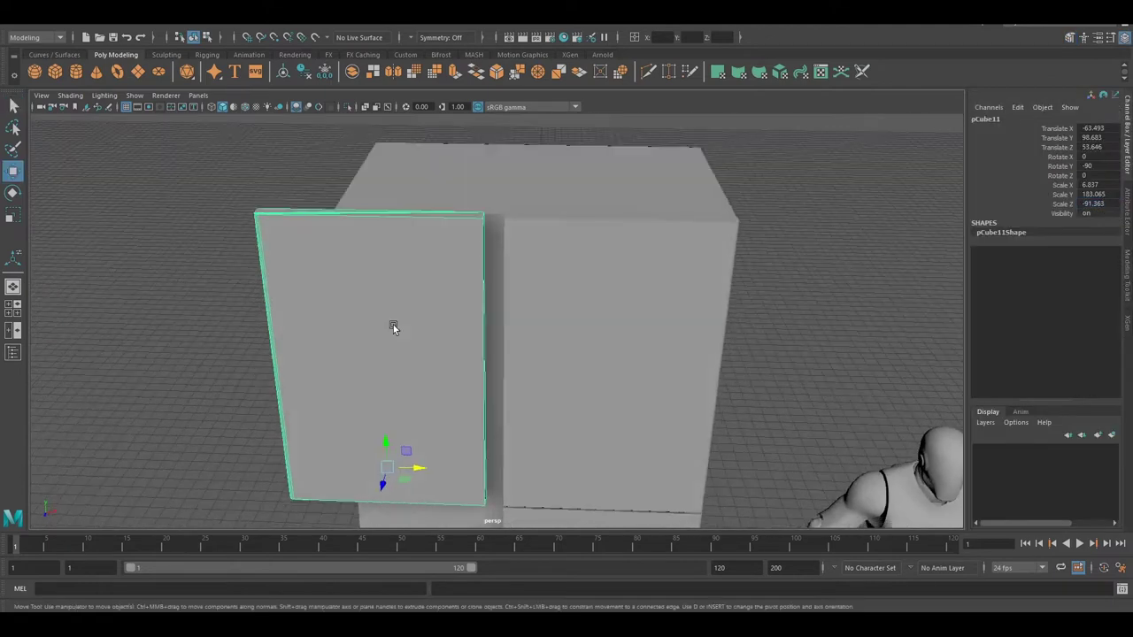
key(space)
key(space)
drag(416, 393, 475, 393)
key(space)
key(space)
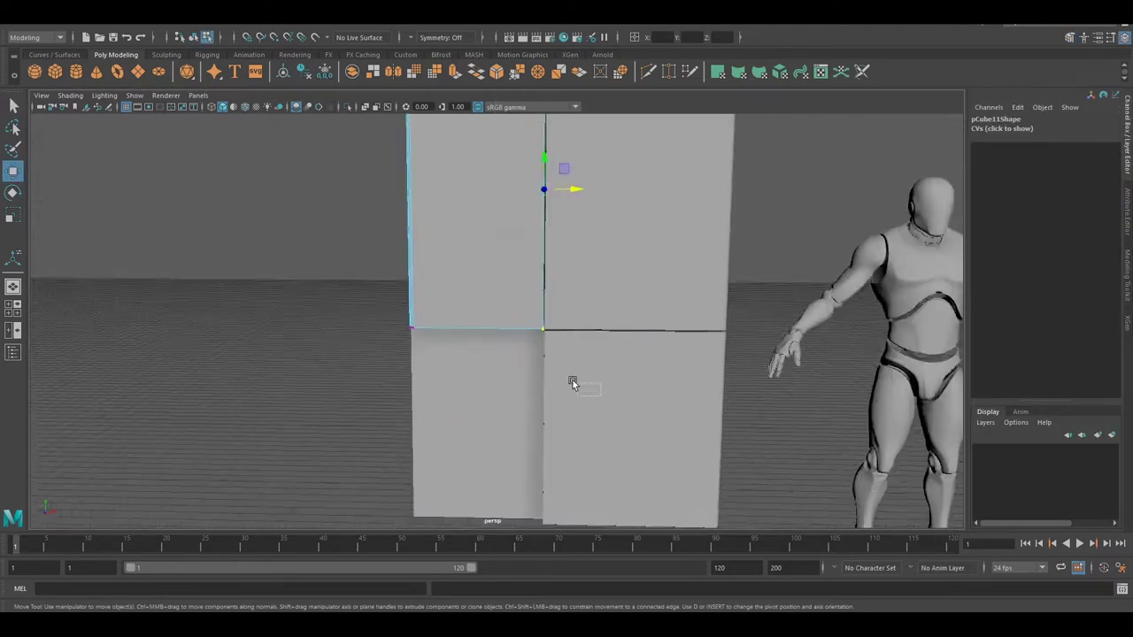
key(space)
key(space)
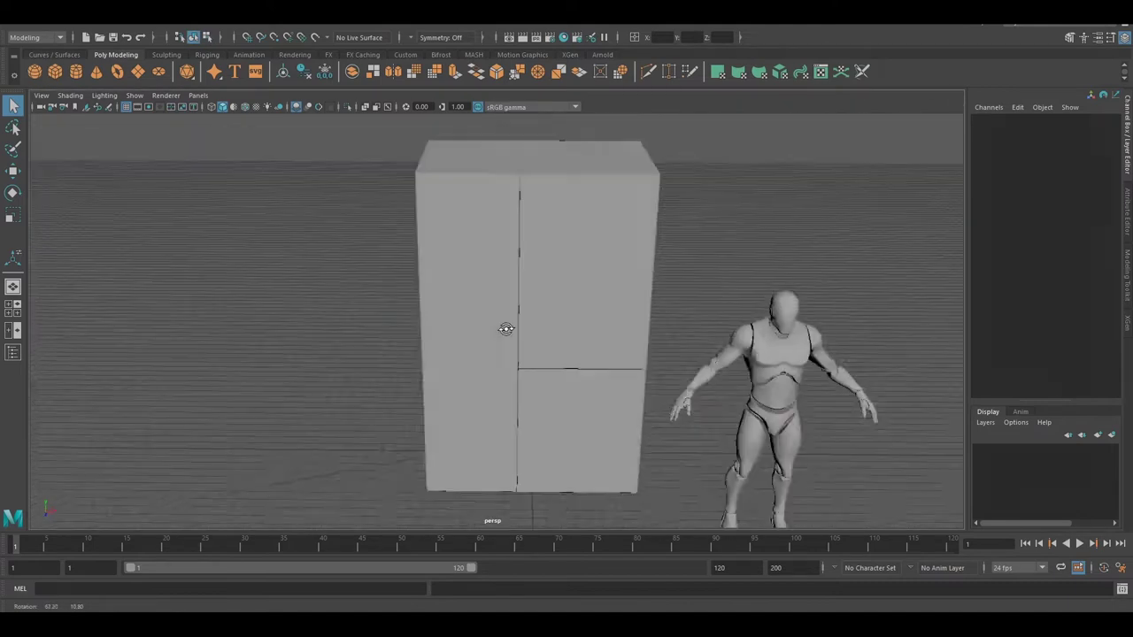
Raise the fridge box slightly off the ground
key(w)
scroll(612, 267, down, 2)
drag(562, 170, 562, 150)
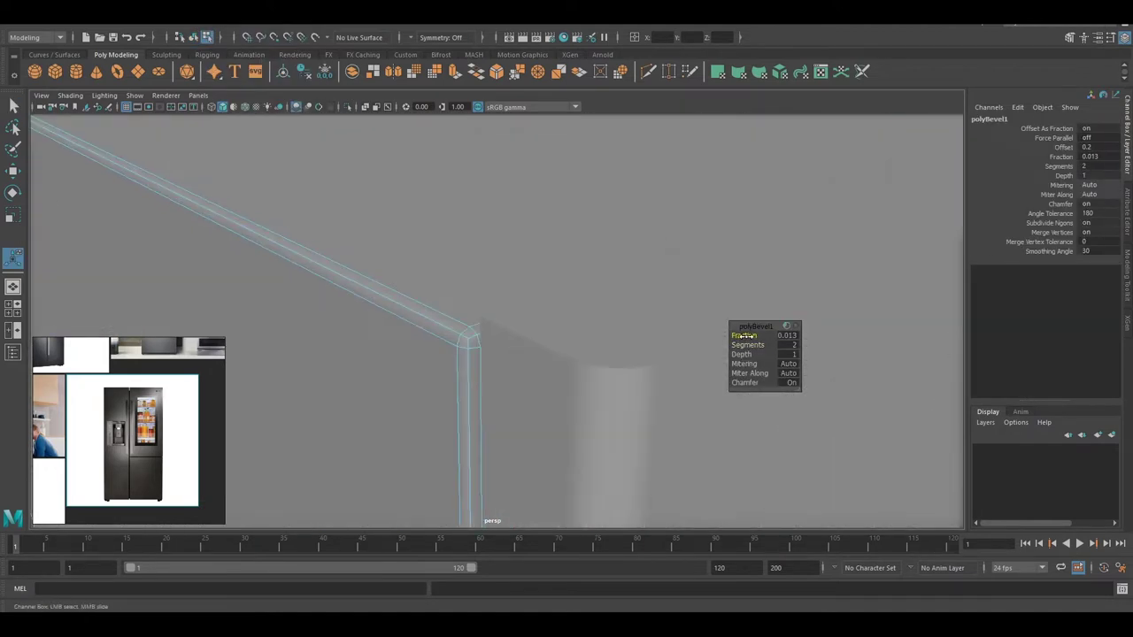
Inspect the 0.013-fraction, 2-segment bevels around the box and left door in edge mode
key(F8)
mouse_move(547, 246)
alt+mouse_down()
mouse_move(419, 215)
mouse_move(523, 235)
mouse_move(448, 286)
mouse_move(410, 277)
mouse_move(389, 372)
alt+mouse_up()
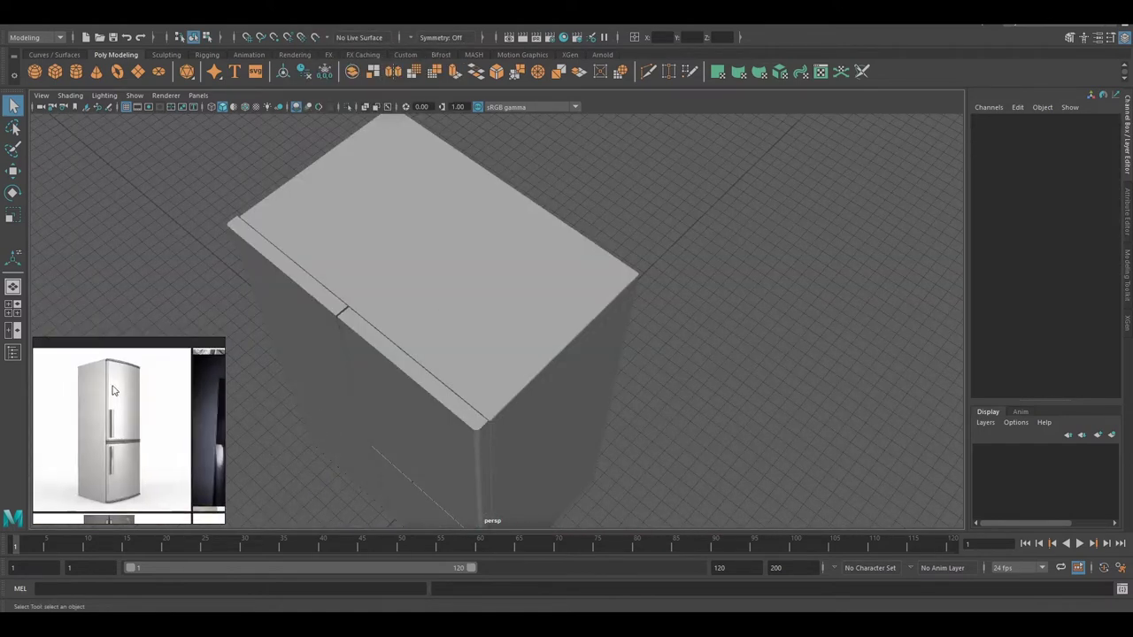
key(F10)
alt+drag(502, 323, 344, 324)
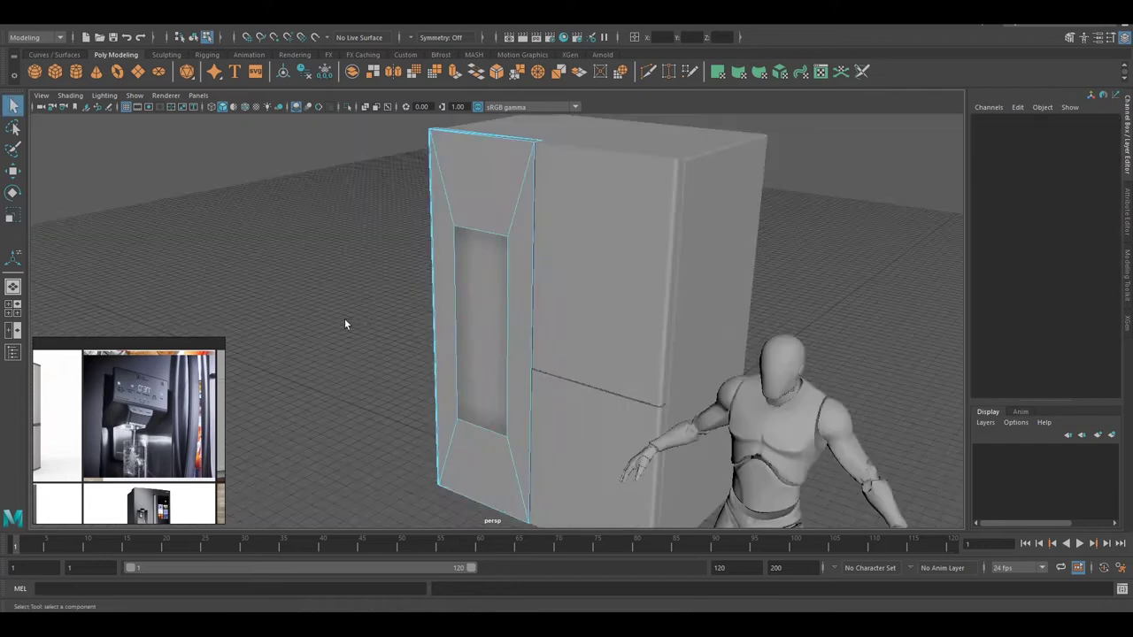
Isolate the left door, orbit around it, then show the whole fridge again
key(F8)
key(ctrl+1)
key(F10)
alt+drag(676, 377, 520, 291)
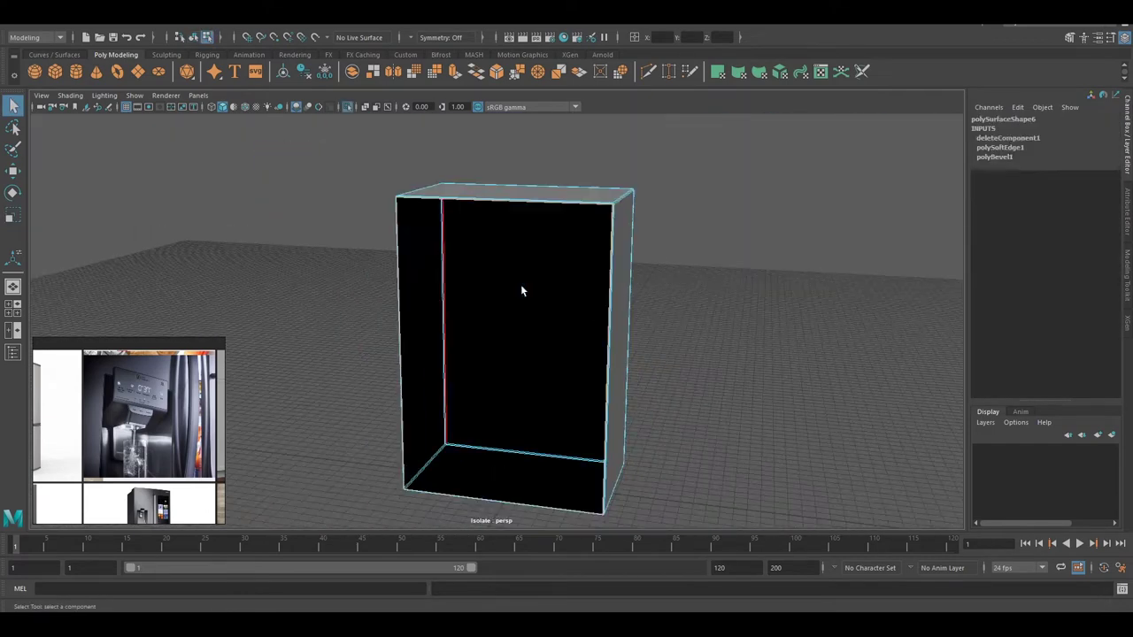
key(F8)
key(ctrl+1)
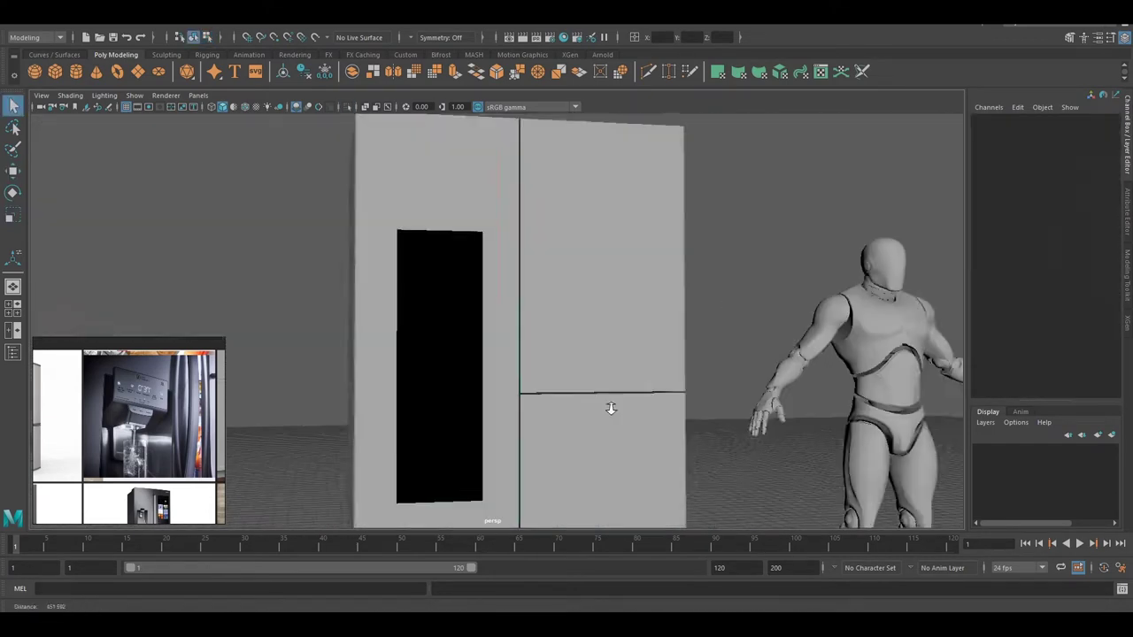
Orbit close around the left door to work on the dispenser recess
key(F8)
alt+drag(502, 280, 693, 350)
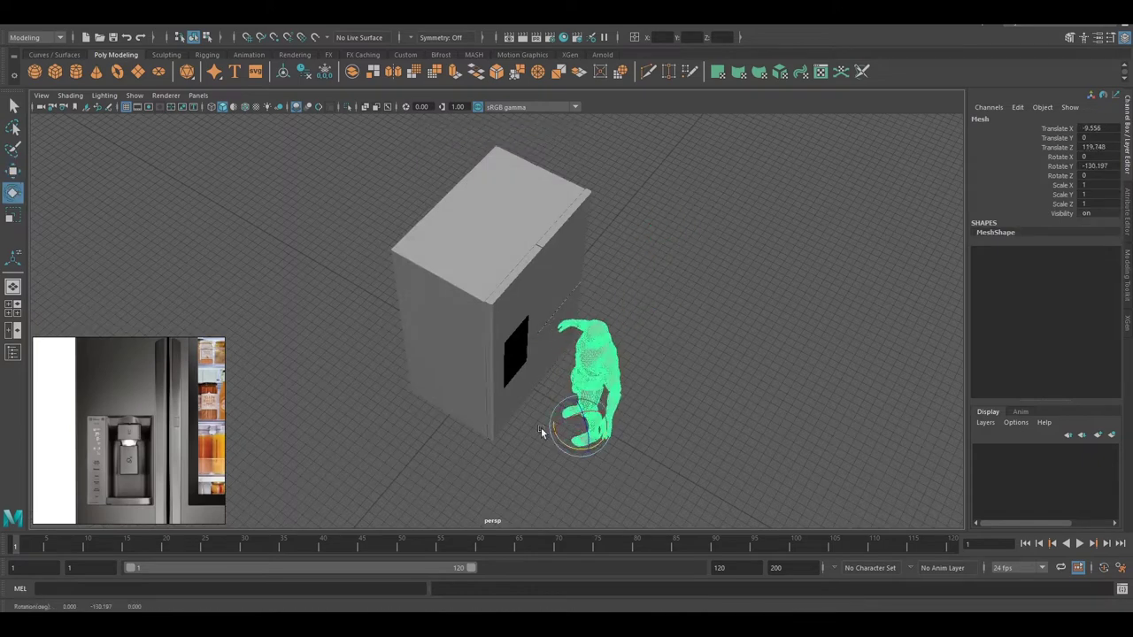
key(F8)
alt+drag(542, 431, 499, 296)
mouse_move(517, 390)
alt+mouse_down()
mouse_move(412, 316)
mouse_move(596, 320)
mouse_move(495, 303)
mouse_move(526, 328)
mouse_move(445, 336)
mouse_move(428, 267)
mouse_move(568, 366)
mouse_move(486, 285)
mouse_move(535, 347)
mouse_move(511, 316)
alt+mouse_up()
key(F8)
key(F8)
key(q)
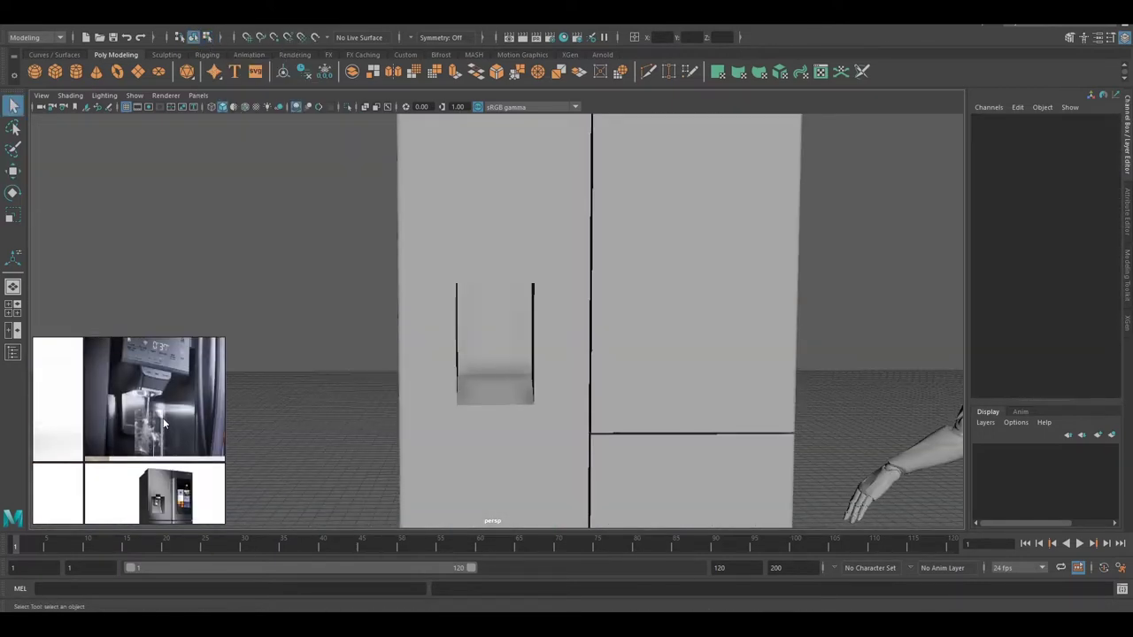
Create a new cube and shrink it to a small control-panel block
scroll(511, 316, up, 3)
click(12, 215)
scroll(531, 292, down, 5)
click(548, 284)
drag(549, 284, 522, 285)
mouse_move(523, 284)
alt+mouse_down()
mouse_move(587, 321)
mouse_move(455, 384)
alt+mouse_up()
Position the control-panel cube just above the dispenser recess in front view
key(w)
key(space)
key(space)
scroll(765, 329, up, 3)
drag(532, 354, 517, 280)
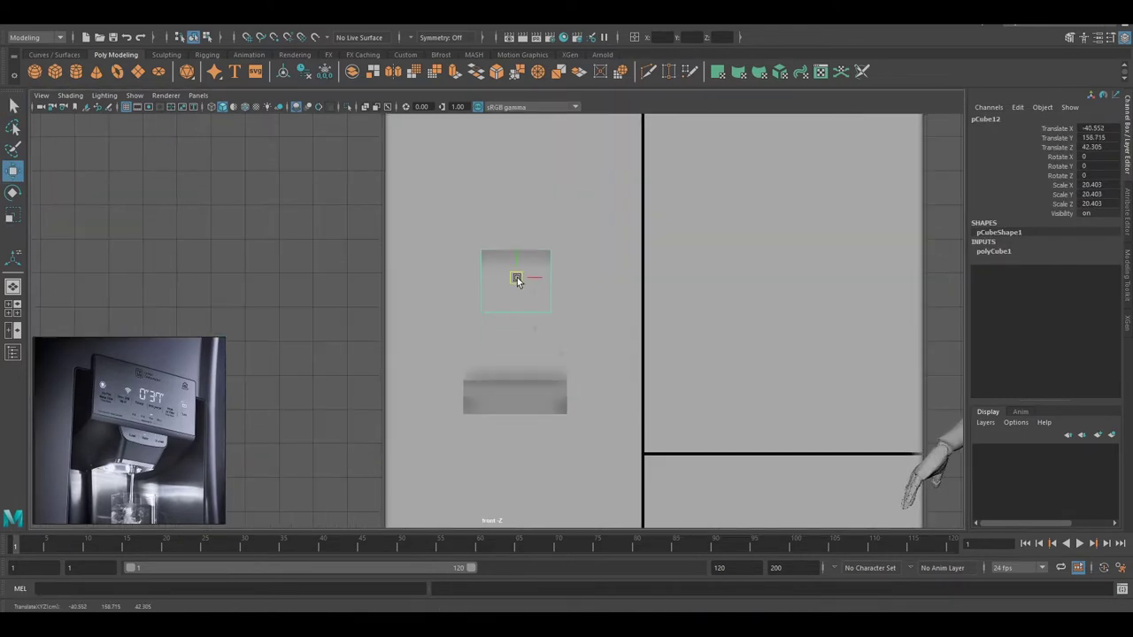
drag(554, 316, 551, 316)
key(space)
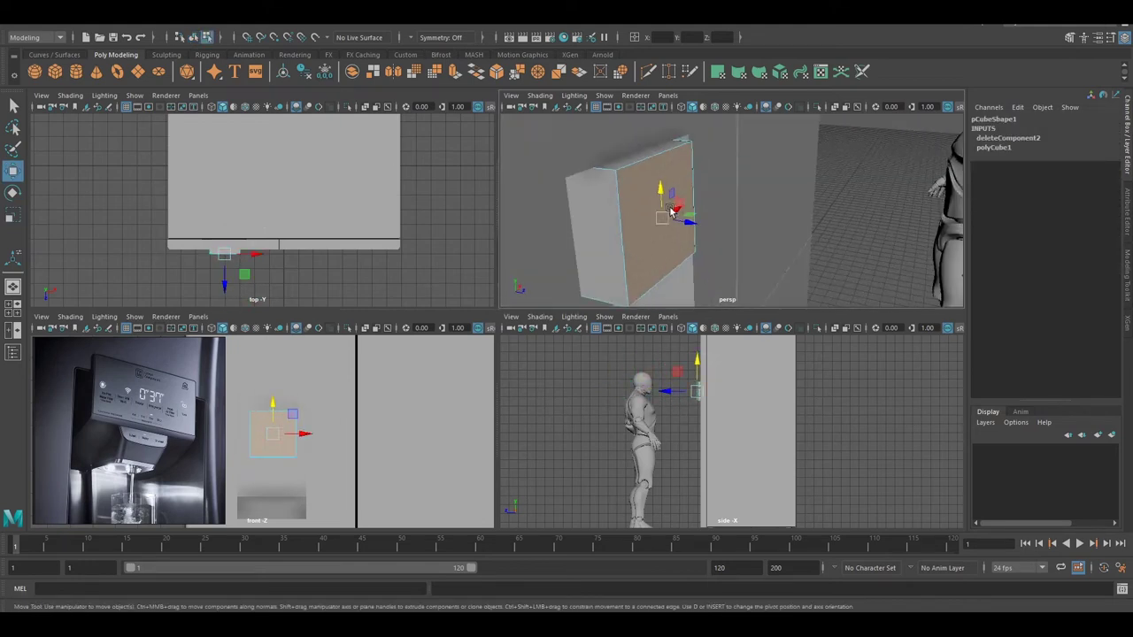
Cut new edges across the control-panel cube and select an edge to move
alt+drag(702, 189, 724, 227)
key(space)
click(1001, 440)
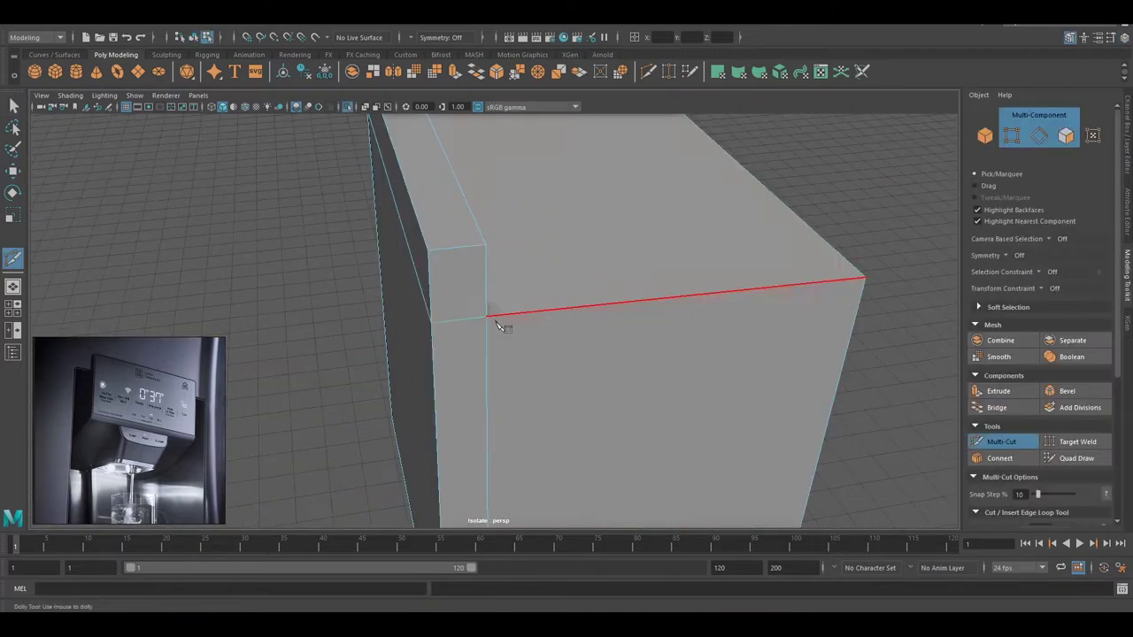
key(q)
mouse_move(516, 294)
alt+mouse_down()
mouse_move(647, 297)
mouse_move(513, 291)
mouse_move(542, 405)
mouse_move(600, 359)
mouse_move(503, 280)
mouse_move(488, 290)
mouse_move(561, 237)
mouse_move(518, 299)
mouse_move(460, 316)
mouse_move(510, 307)
alt+mouse_up()
click(493, 324)
key(w)
Add two vertical edge loops either side of the cube's centre
key(F9)
key(F8)
key(r)
shift+right_drag(510, 306, 501, 274)
mouse_move(501, 274)
alt+mouse_down()
mouse_move(523, 295)
mouse_move(493, 342)
mouse_move(443, 336)
alt+mouse_up()
ctrl+click(467, 354)
ctrl+click(557, 354)
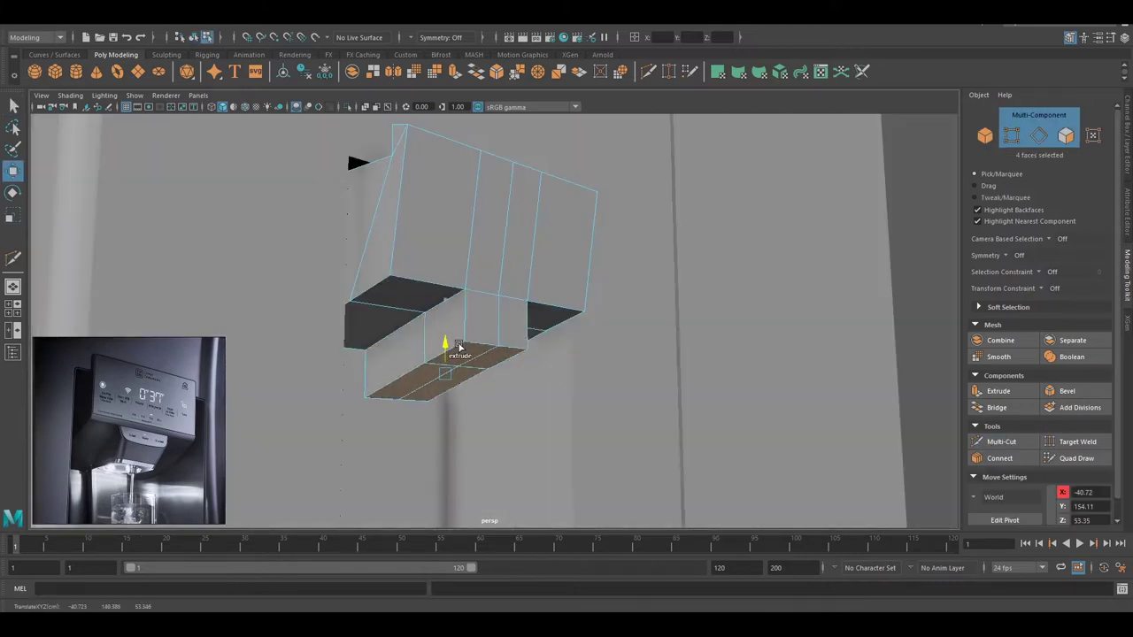
alt+drag(434, 404, 399, 454)
Select an edge of the notch, then view the housing with the fridge and figure
click(486, 342)
mouse_move(486, 342)
alt+mouse_down()
mouse_move(513, 366)
mouse_move(541, 329)
mouse_move(488, 316)
mouse_move(481, 372)
mouse_move(501, 351)
mouse_move(422, 297)
alt+mouse_up()
click(495, 347)
key(F8)
mouse_move(496, 258)
alt+mouse_down()
mouse_move(561, 331)
mouse_move(474, 305)
alt+mouse_up()
alt+drag(536, 257, 648, 305)
key(q)
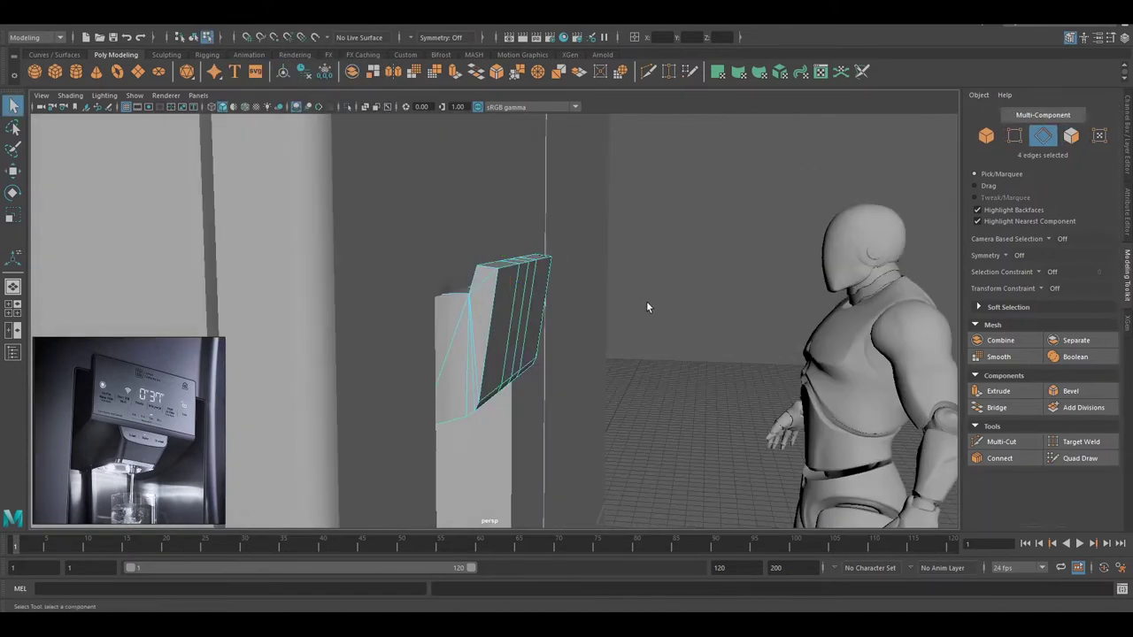
Select a face of the housing and inspect it from above
key(q)
mouse_move(249, 121)
alt+mouse_down()
mouse_move(571, 293)
mouse_move(537, 306)
mouse_move(540, 280)
mouse_move(386, 370)
alt+mouse_up()
key(F11)
click(531, 268)
key(F10)
mouse_move(461, 351)
alt+mouse_down()
mouse_move(483, 361)
mouse_move(516, 326)
mouse_move(500, 409)
mouse_move(466, 374)
mouse_move(470, 310)
mouse_move(533, 400)
mouse_move(407, 328)
mouse_move(503, 442)
mouse_move(493, 365)
mouse_move(454, 401)
mouse_move(504, 335)
mouse_move(536, 389)
mouse_move(617, 420)
mouse_move(499, 379)
mouse_move(504, 372)
alt+mouse_up()
key(F11)
key(F8)
Isolate the housing and move the faces on its underside
key(F8)
key(ctrl+1)
key(F11)
click(499, 424)
key(w)
key(F8)
key(q)
Bevel the housing edges with 3 segments and weld stray vertices inside the recess
key(F10)
drag(745, 345, 731, 345)
mouse_move(731, 346)
alt+mouse_down()
mouse_move(590, 331)
mouse_move(580, 353)
alt+mouse_up()
alt+drag(759, 345, 735, 319)
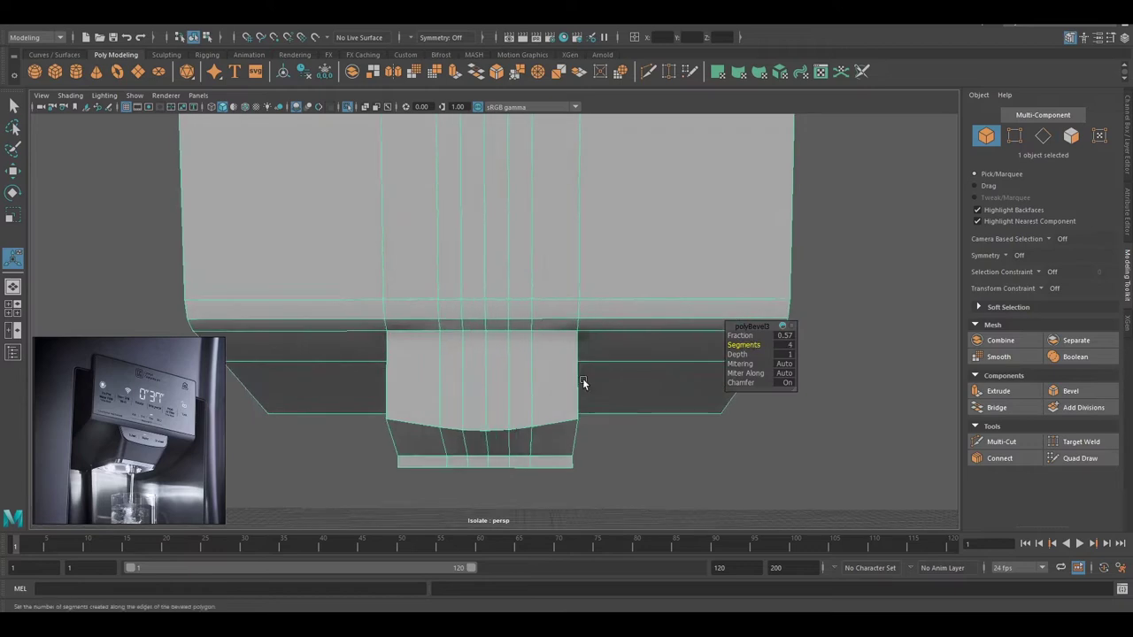
alt+drag(557, 320, 497, 421)
key(q)
mouse_move(576, 428)
alt+mouse_down()
mouse_move(538, 399)
mouse_move(513, 348)
mouse_move(578, 313)
mouse_move(594, 387)
mouse_move(472, 367)
mouse_move(526, 337)
mouse_move(447, 387)
mouse_move(474, 334)
mouse_move(488, 344)
mouse_move(361, 152)
alt+mouse_up()
key(F8)
Scale and reposition the tall back panel inside the dispenser recess
click(498, 321)
key(r)
mouse_move(498, 321)
alt+mouse_down()
mouse_move(527, 331)
mouse_move(455, 335)
alt+mouse_up()
key(w)
key(w)
mouse_move(379, 316)
alt+mouse_down()
mouse_move(354, 288)
mouse_move(543, 323)
mouse_move(443, 245)
mouse_move(457, 208)
alt+mouse_up()
key(F8)
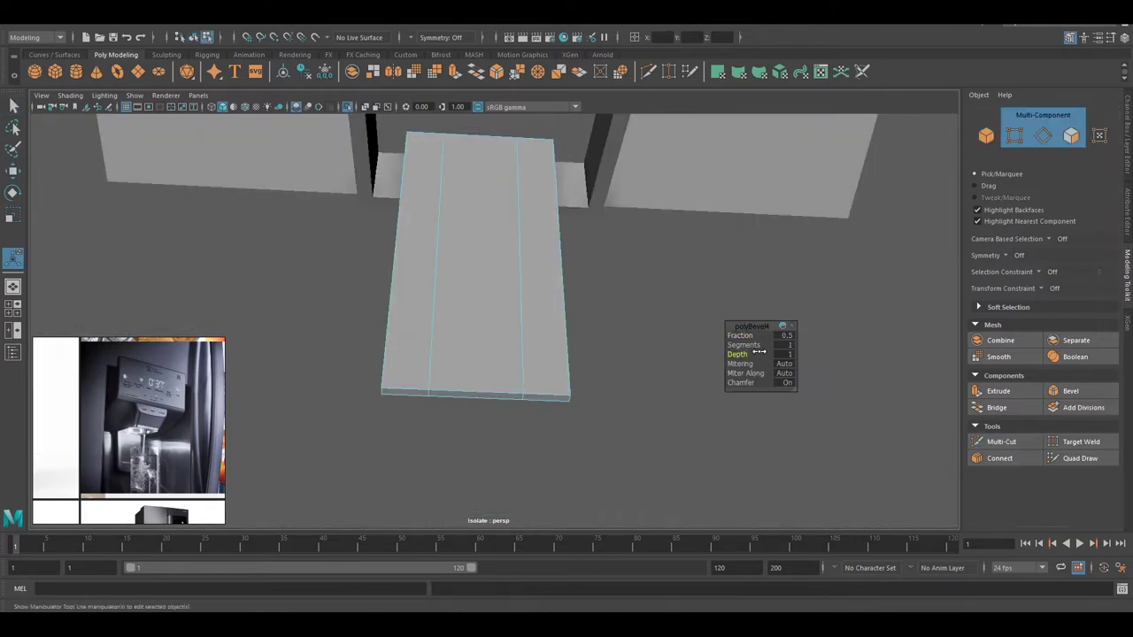
mouse_move(510, 322)
alt+mouse_down()
mouse_move(455, 151)
mouse_move(511, 361)
mouse_move(487, 332)
alt+mouse_up()
Move the panel's bottom vertices into a curved lower edge
key(F8)
key(w)
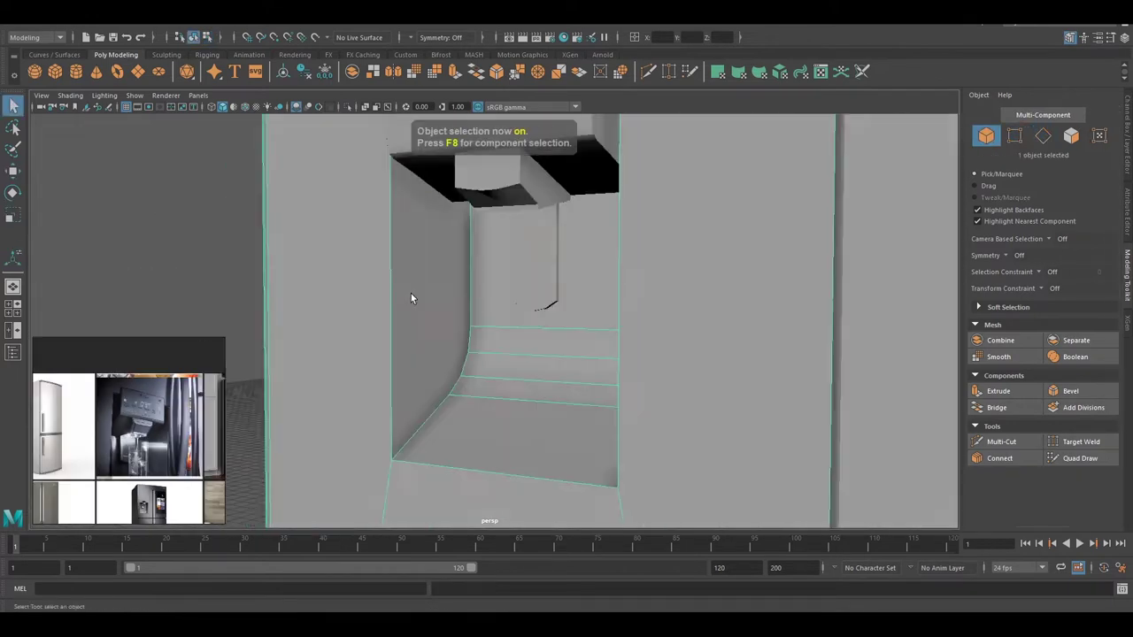
mouse_move(410, 293)
alt+mouse_down()
mouse_move(449, 323)
mouse_move(525, 294)
mouse_move(585, 363)
alt+mouse_up()
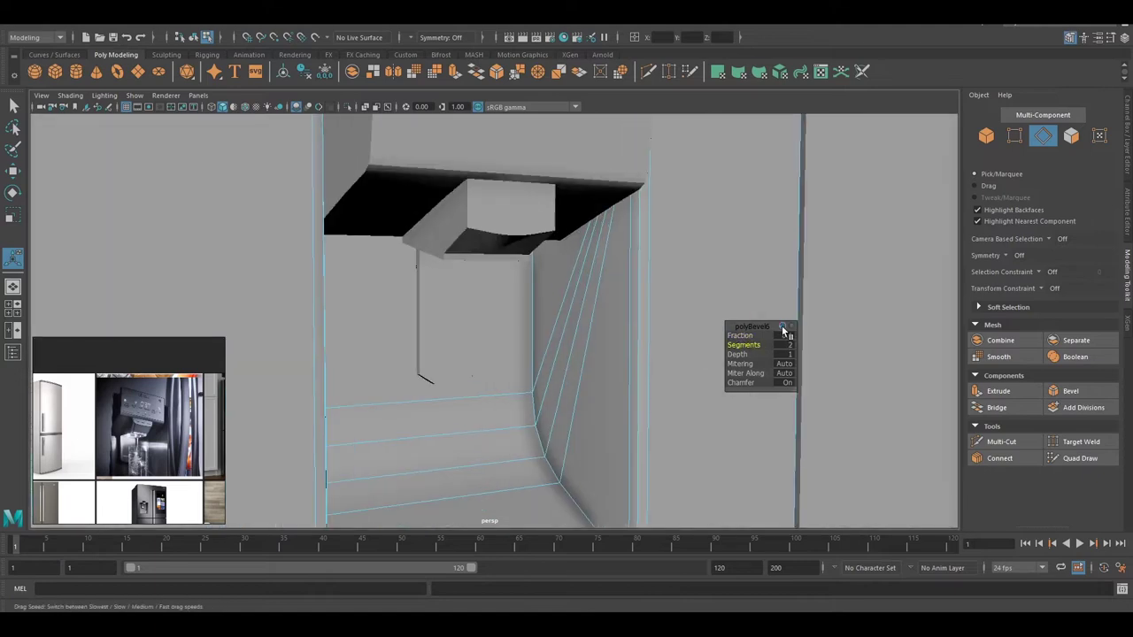
mouse_move(736, 344)
alt+right_down()
mouse_move(534, 272)
mouse_move(552, 345)
alt+right_up()
key(F8)
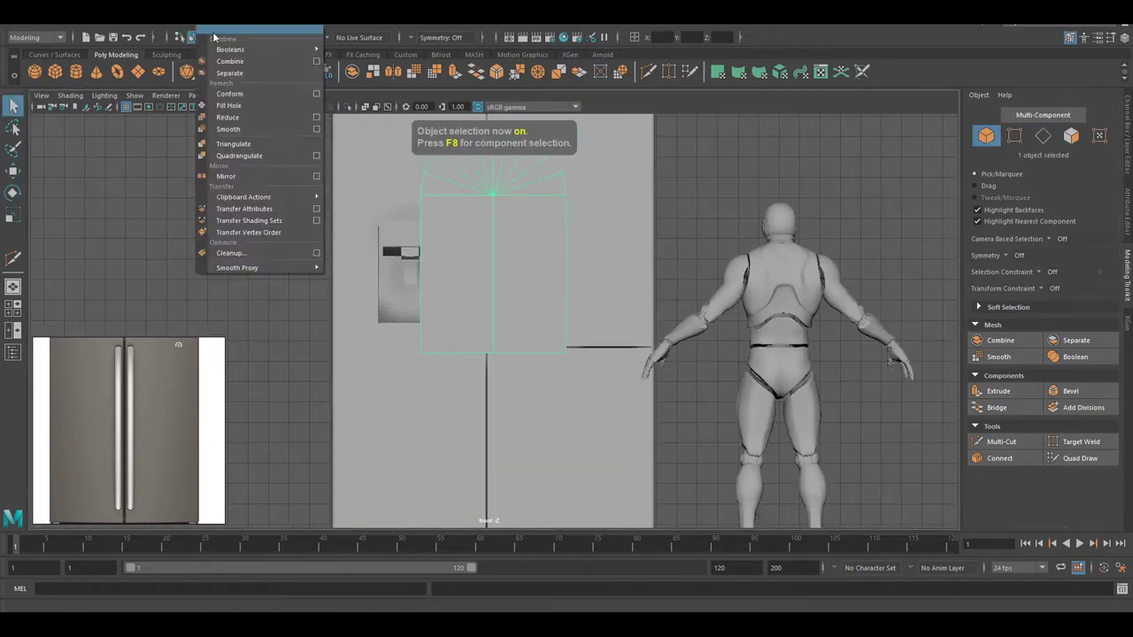
Change the mirror axis from X to Y and adjust the handle in the front view
drag(731, 364, 694, 358)
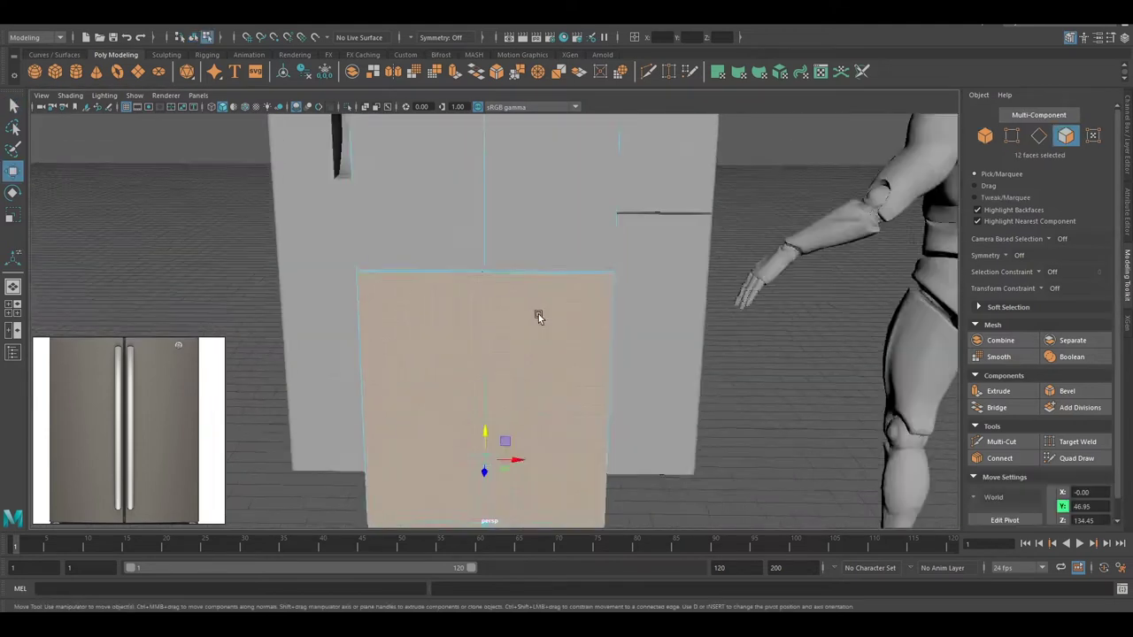
key(q)
key(F8)
key(space)
key(r)
scroll(535, 395, up, 5)
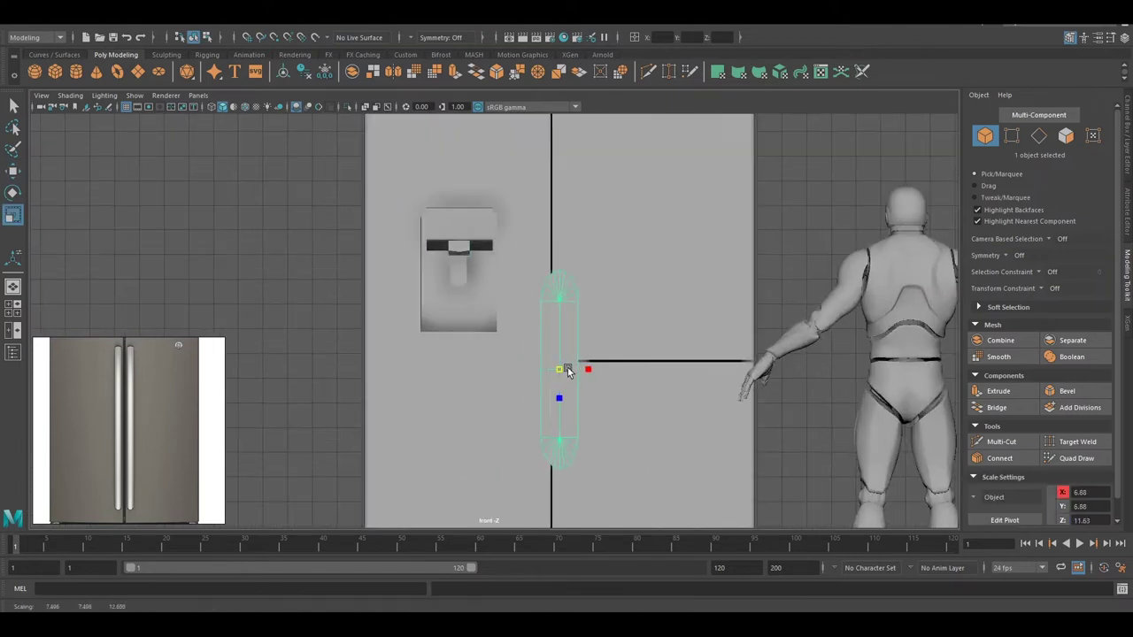
key(F8)
key(q)
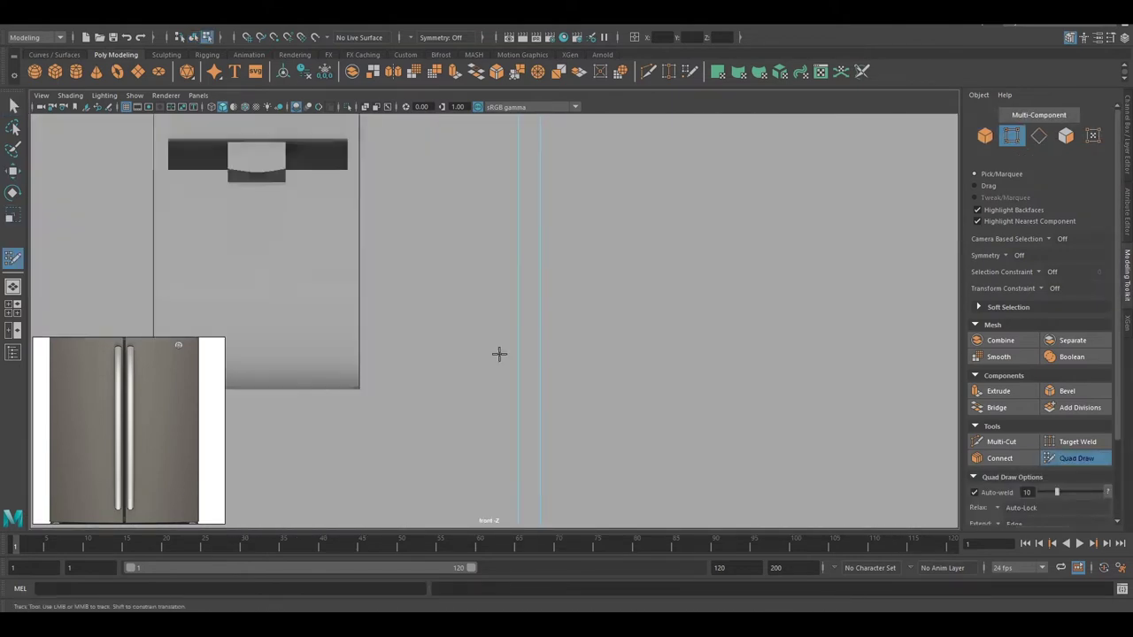
scroll(499, 354, down, 5)
key(F8)
key(w)
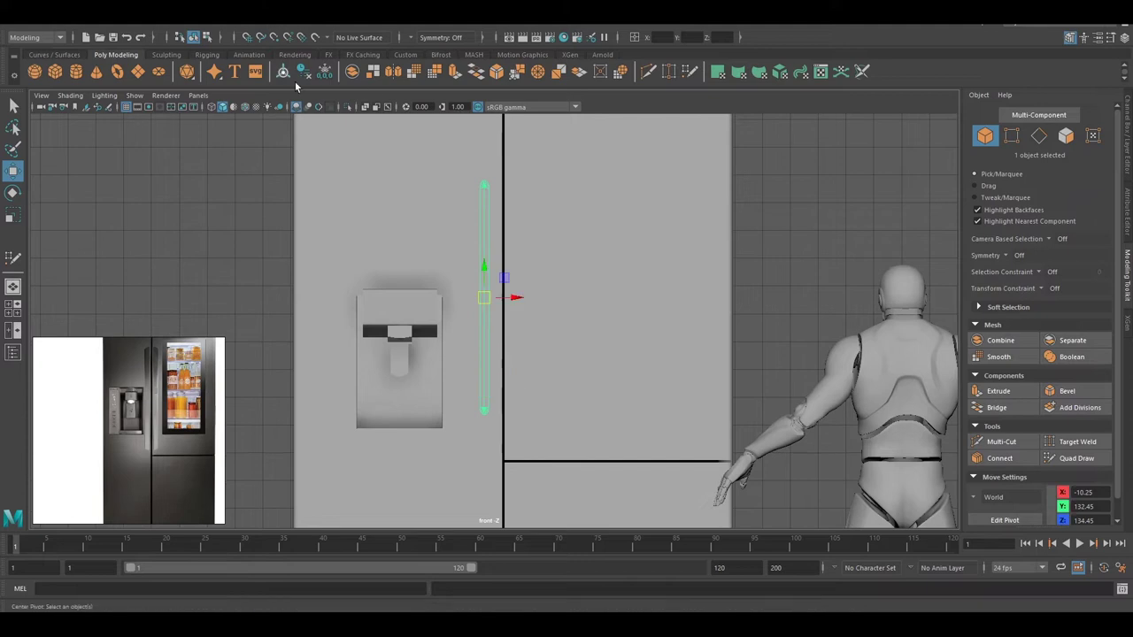
Marquee-select the door handle faces and scale them to reshape the handle
scroll(516, 277, down, 2)
scroll(539, 301, up, 2)
scroll(505, 331, up, 3)
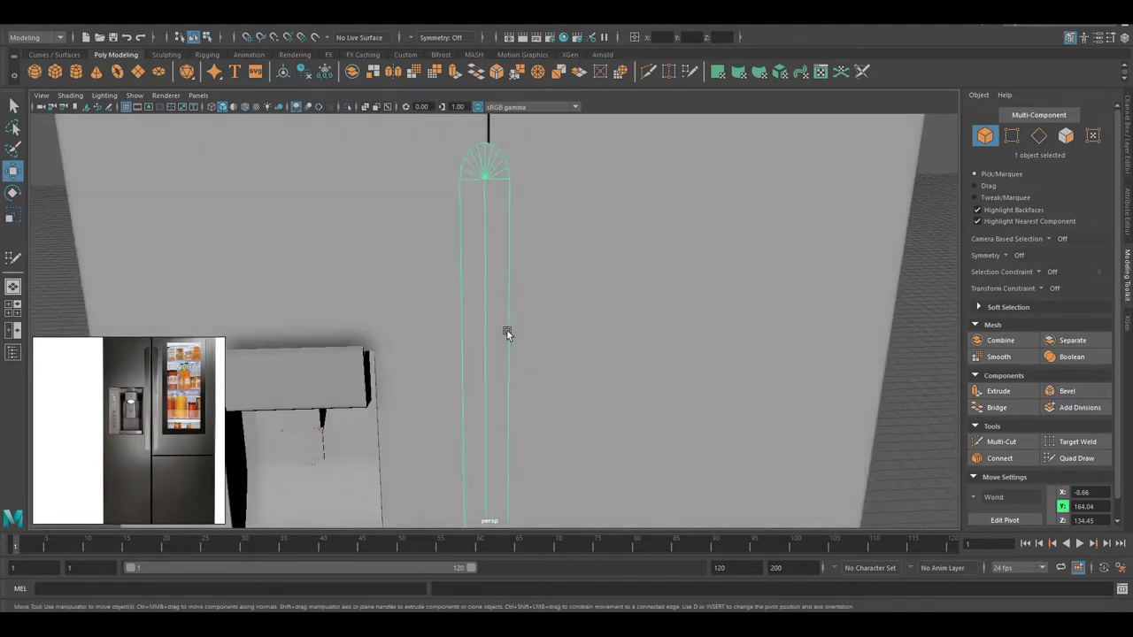
scroll(512, 375, down, 2)
drag(484, 130, 495, 481)
key(r)
scroll(517, 324, up, 1)
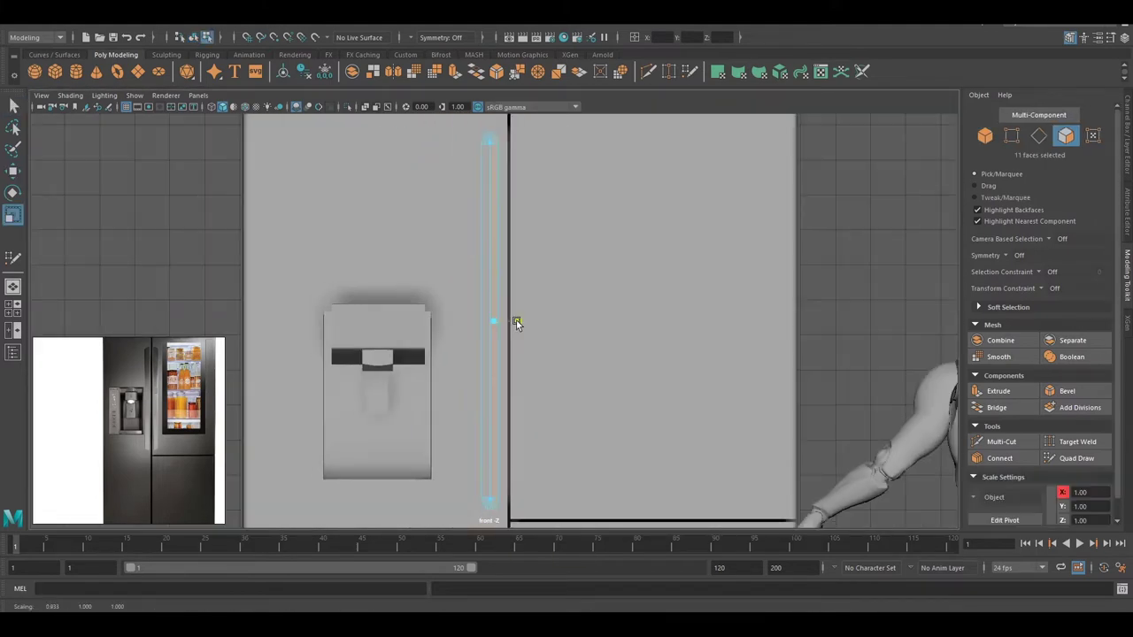
key(w)
key(F8)
key(q)
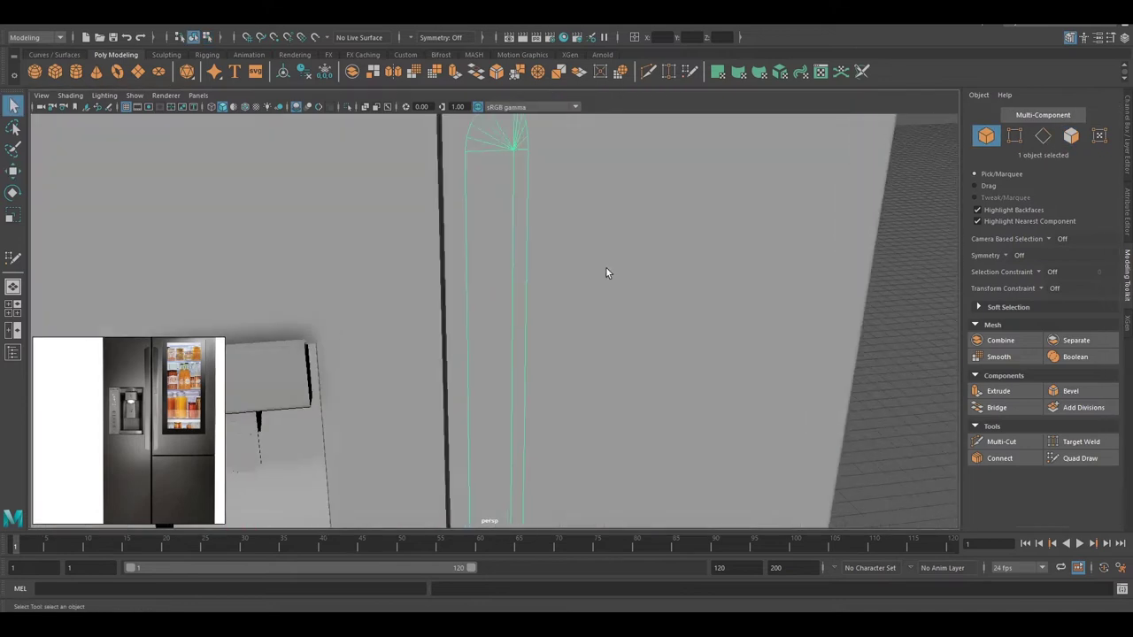
Cut new edges into the handle with Multi-Cut and rescale it
key(F10)
key(q)
alt+drag(546, 254, 499, 256)
mouse_move(535, 431)
alt+mouse_down()
mouse_move(492, 304)
mouse_move(499, 379)
mouse_move(494, 319)
alt+mouse_up()
key(ctrl+shift+x)
alt+right_drag(493, 320, 584, 345)
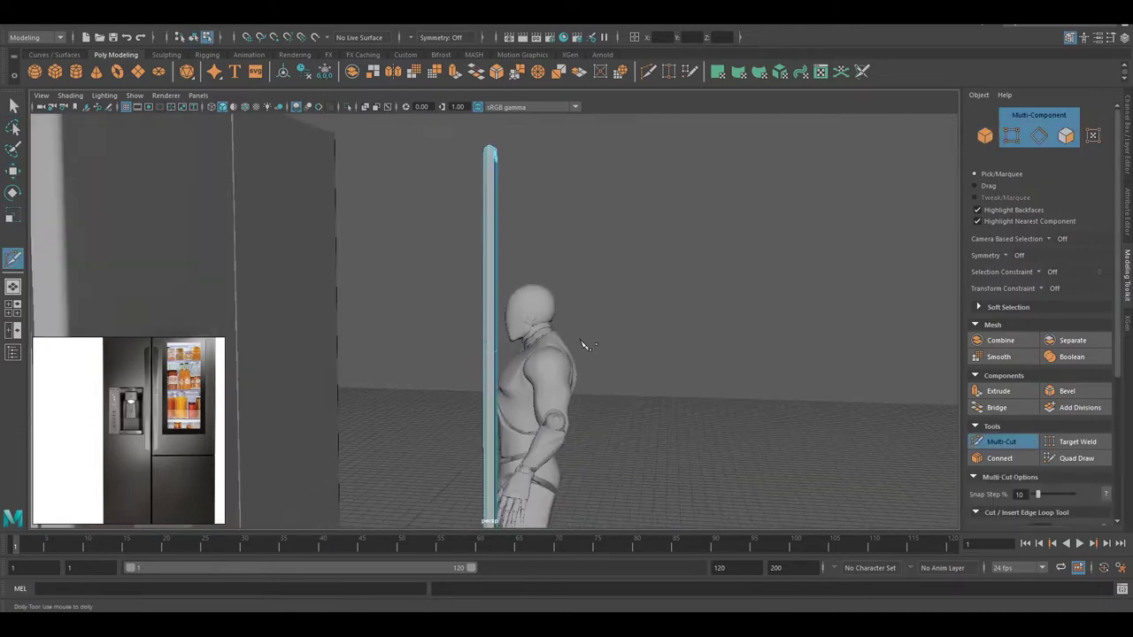
right_drag(535, 308, 622, 307)
mouse_move(622, 306)
alt+mouse_down()
mouse_move(554, 318)
mouse_move(475, 303)
mouse_move(526, 325)
mouse_move(251, 158)
mouse_move(538, 230)
mouse_move(549, 305)
alt+mouse_up()
key(r)
key(w)
Isolate the handle, move its vertices into shape, and open the mesh operations list
key(ctrl+1)
mouse_move(601, 353)
alt+mouse_down()
mouse_move(607, 254)
mouse_move(534, 277)
alt+mouse_up()
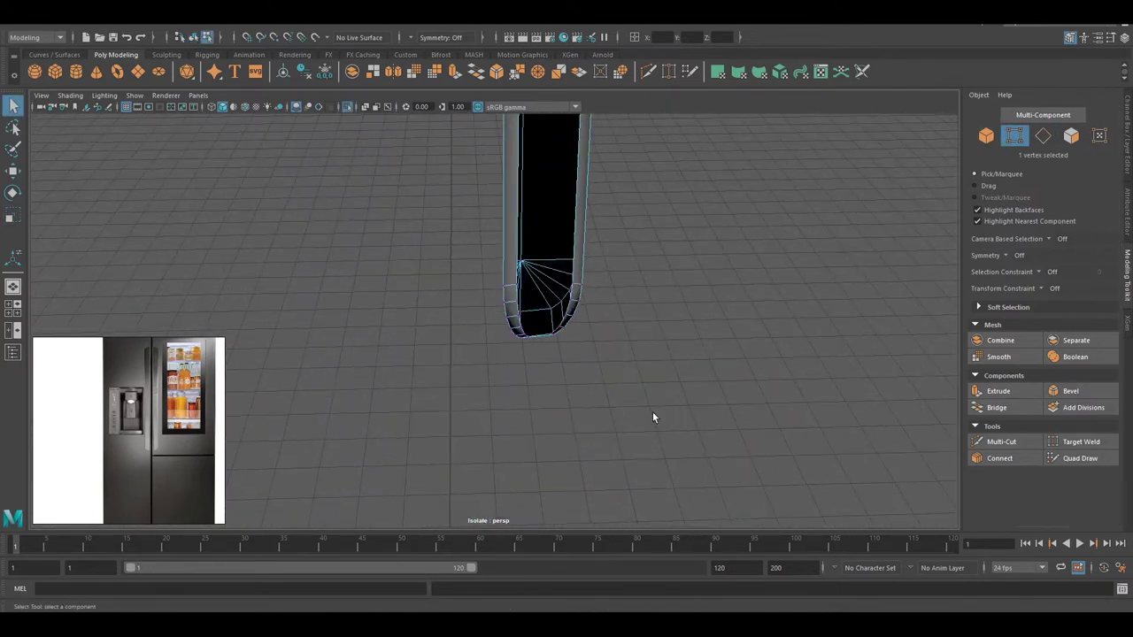
key(f)
alt+right_drag(571, 353, 493, 322)
key(w)
key(f)
click(249, 163)
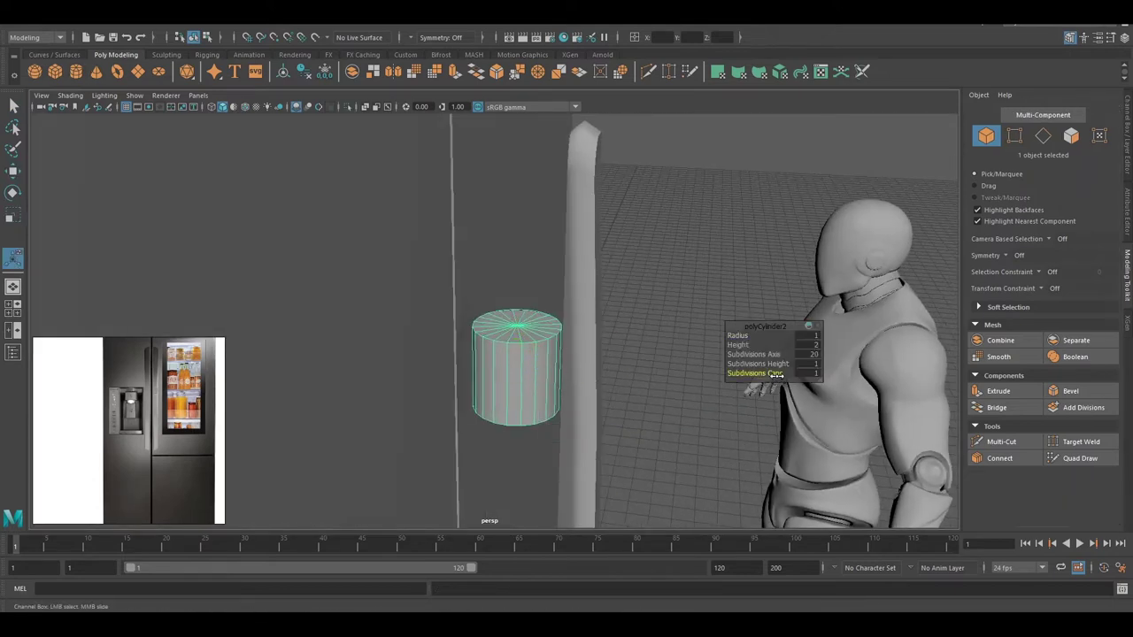
Switch between face and edge selection on the handles, then clear the handle selection
key(F11)
key(q)
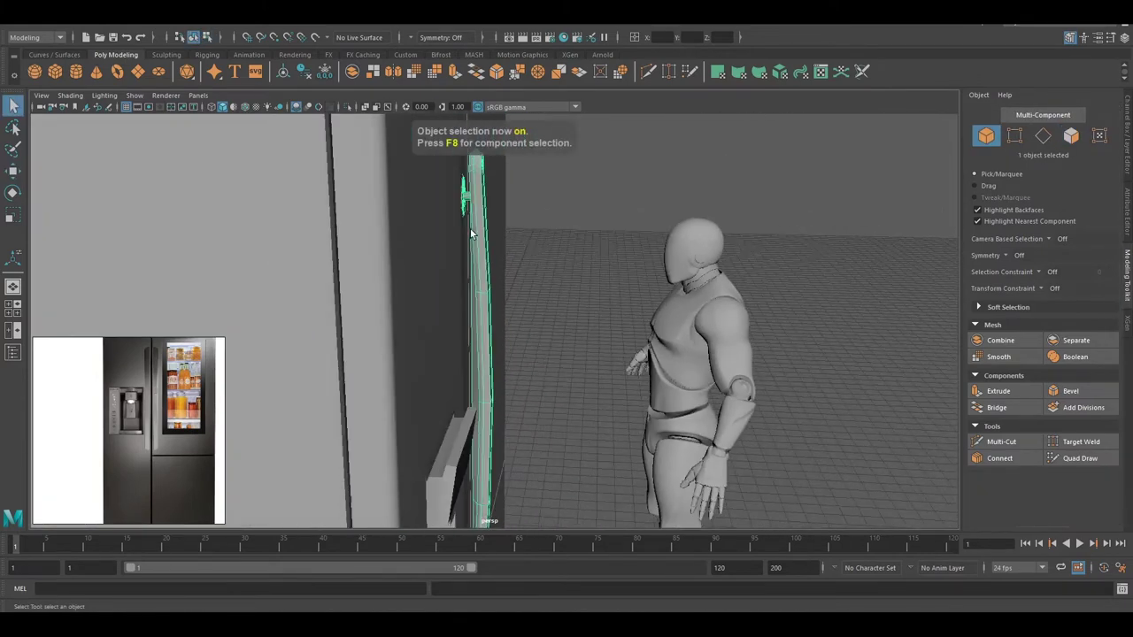
key(F10)
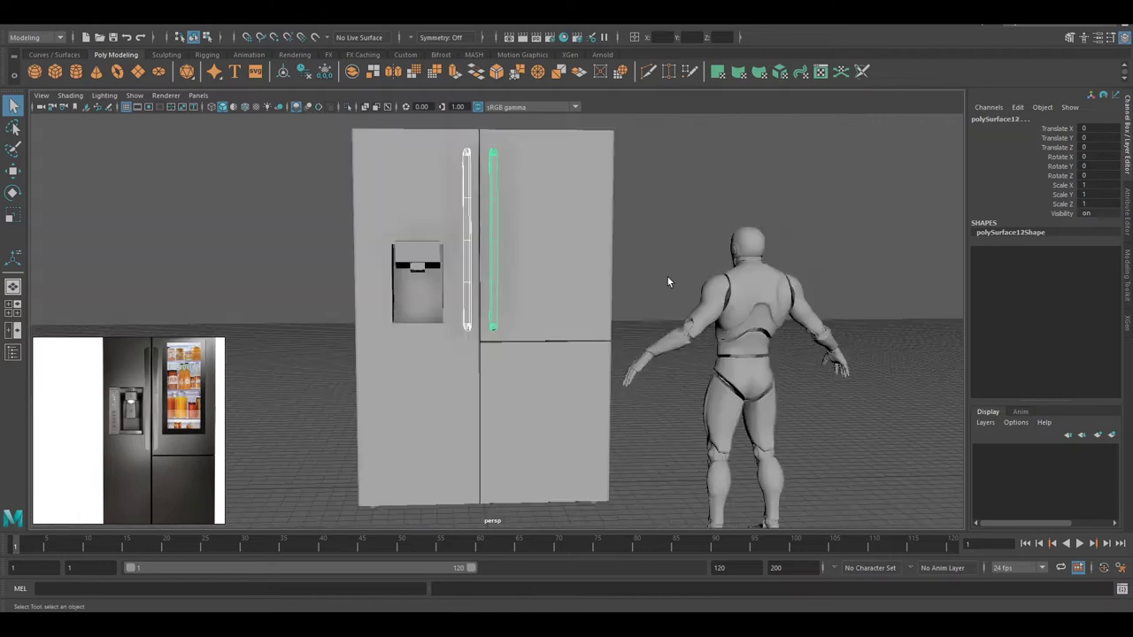
click(650, 275)
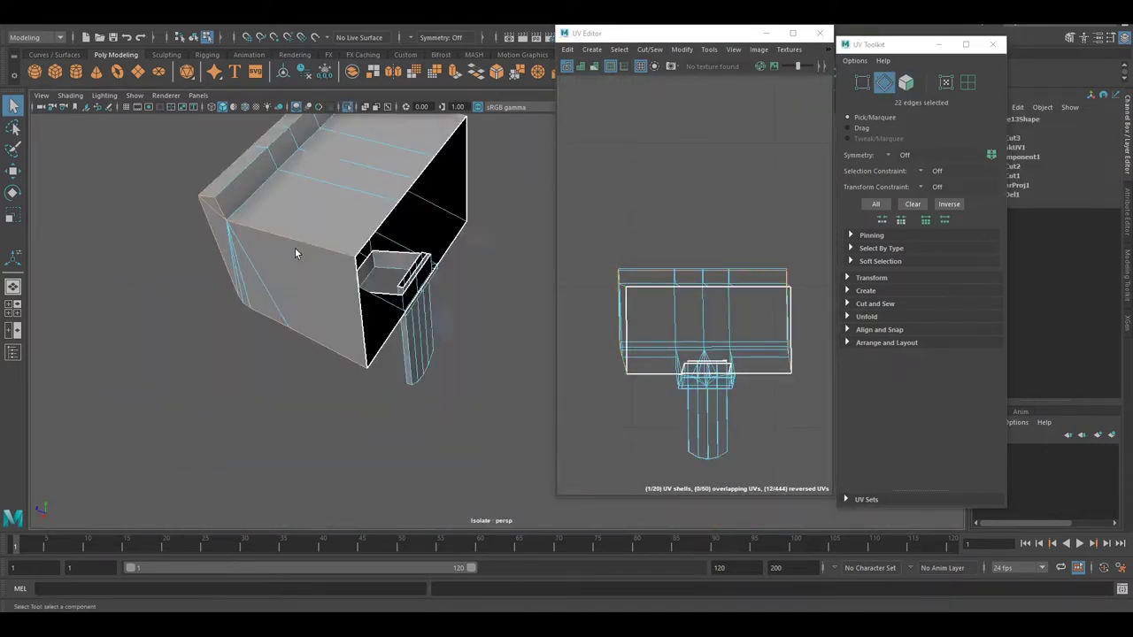
Inspect the dispenser, handle and door-face seams from several angles, then close the UV windows
alt+drag(415, 348, 316, 348)
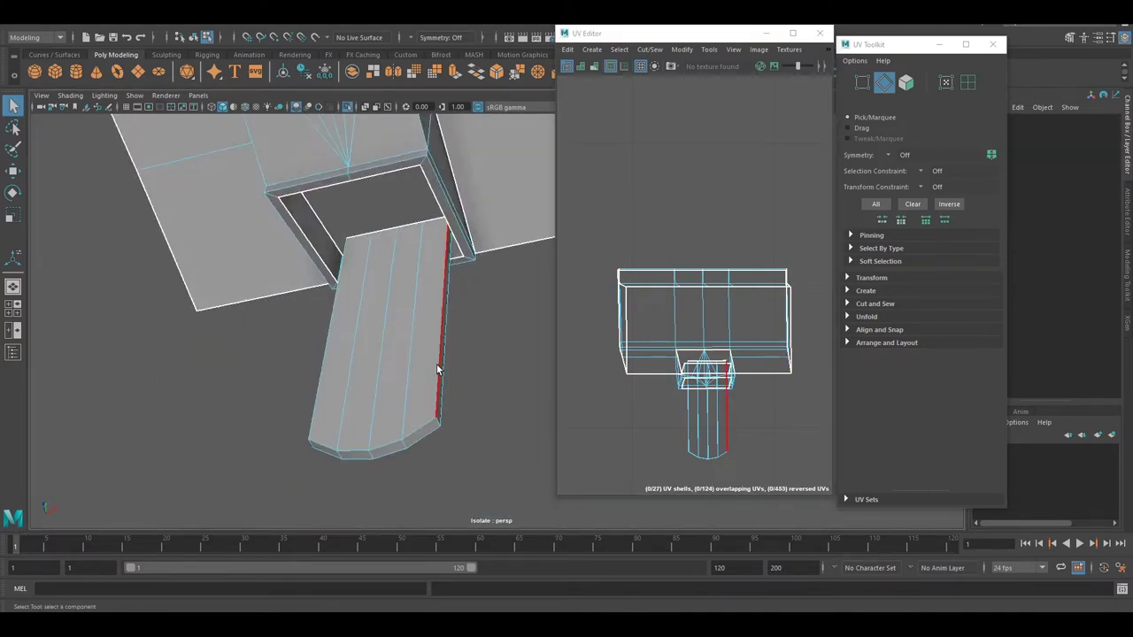
alt+drag(436, 370, 457, 437)
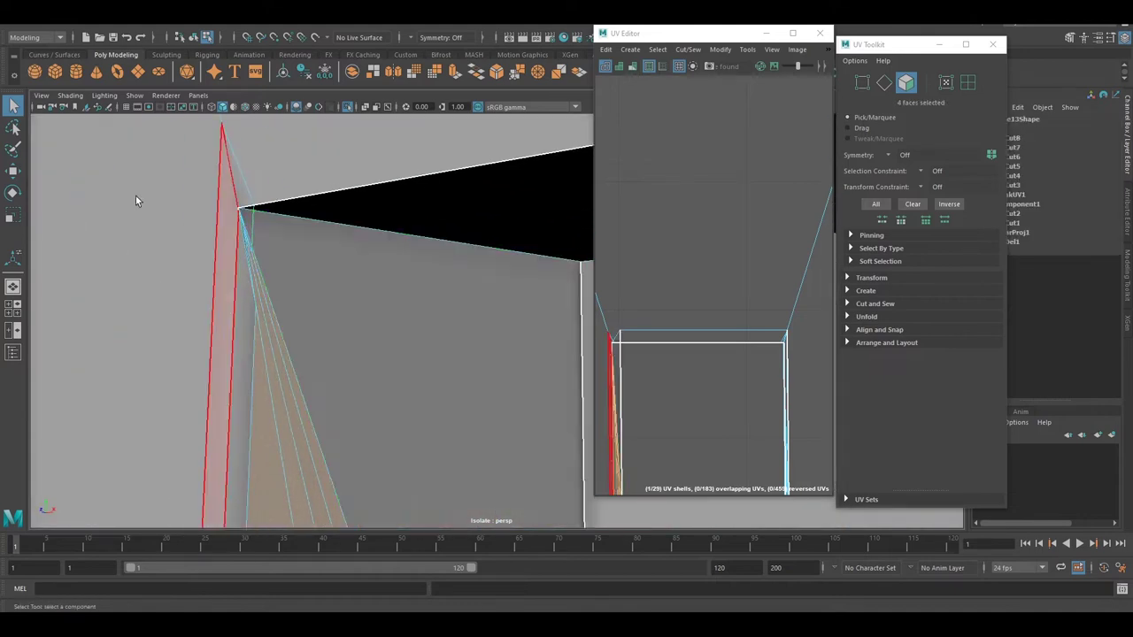
alt+drag(405, 310, 177, 255)
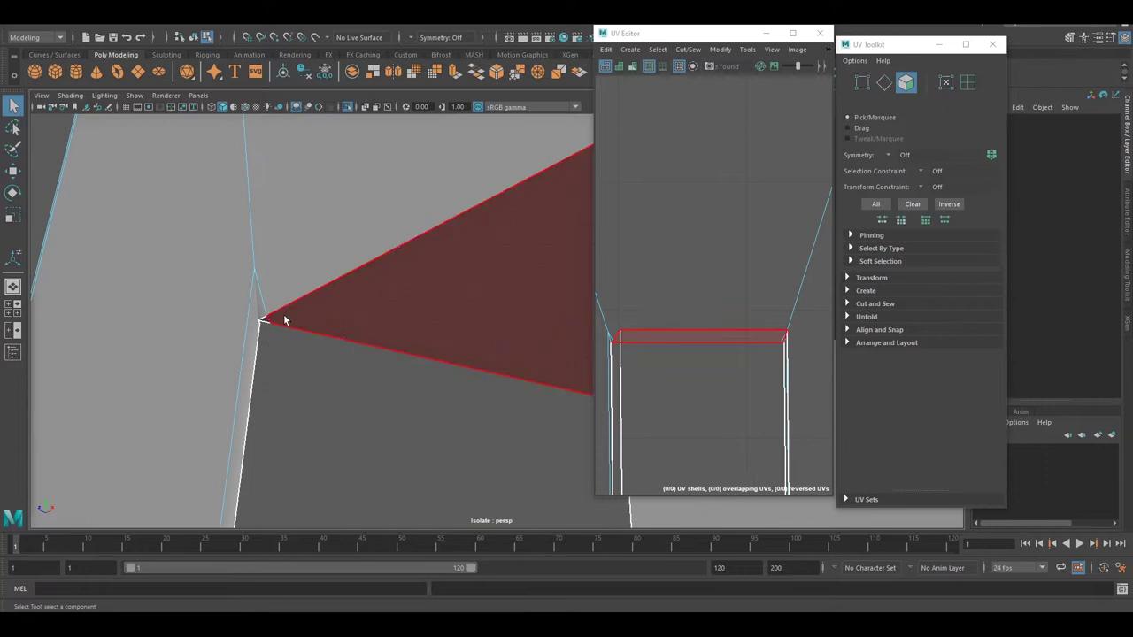
mouse_move(286, 316)
alt+mouse_down()
mouse_move(216, 205)
mouse_move(382, 376)
alt+mouse_up()
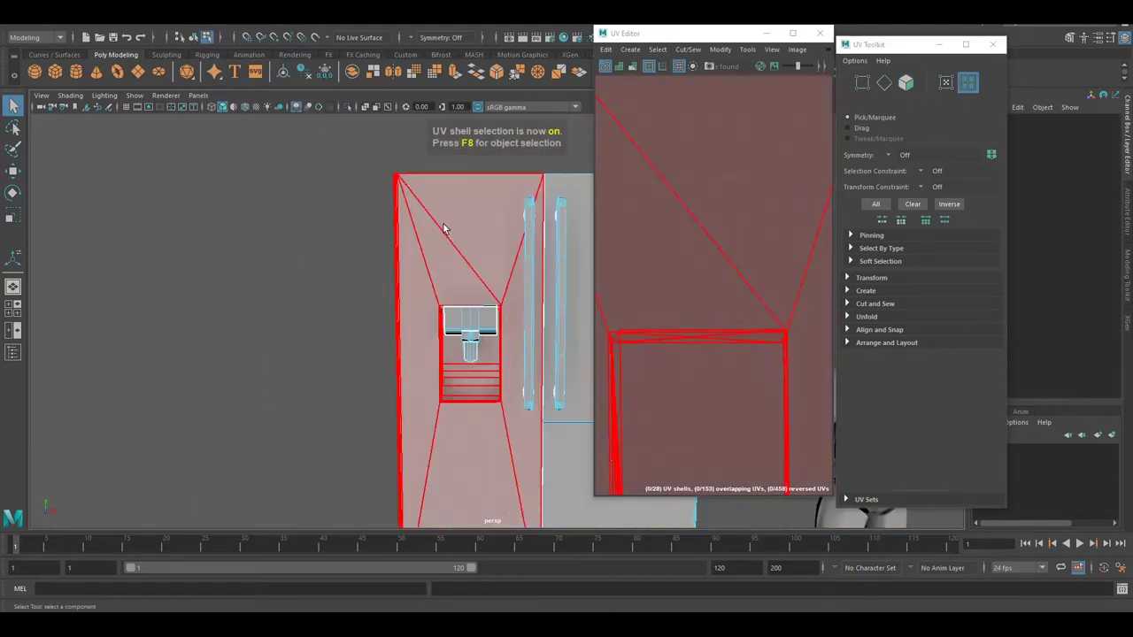
click(821, 33)
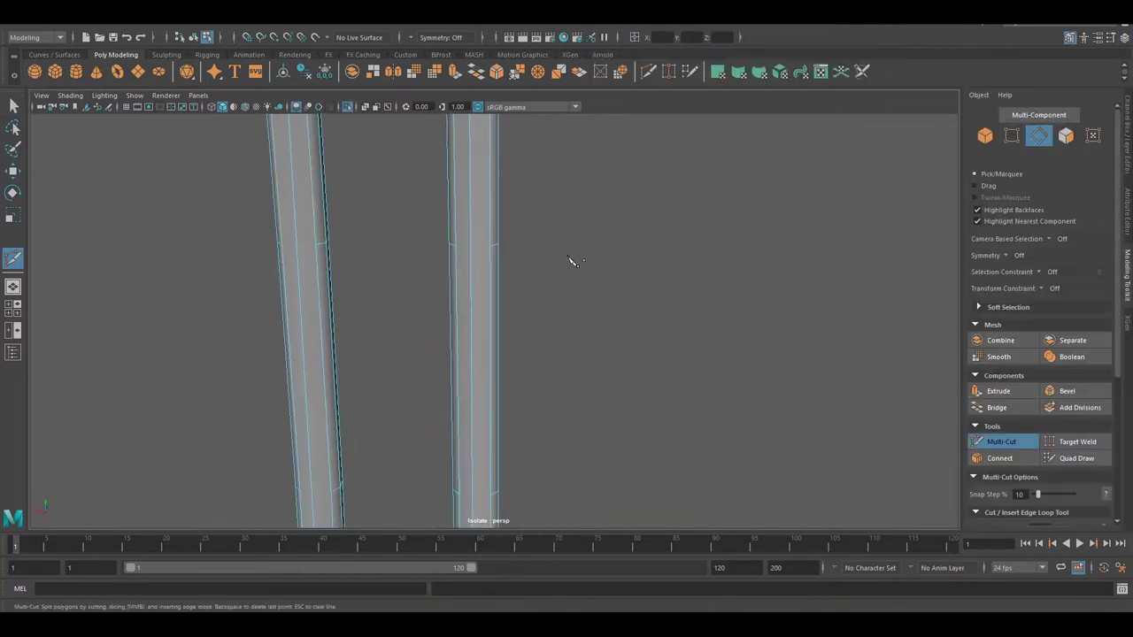
Edit the handle edges, open the UV transform options, and clear the edge selection
click(1000, 441)
key(F8)
alt+drag(656, 326, 630, 301)
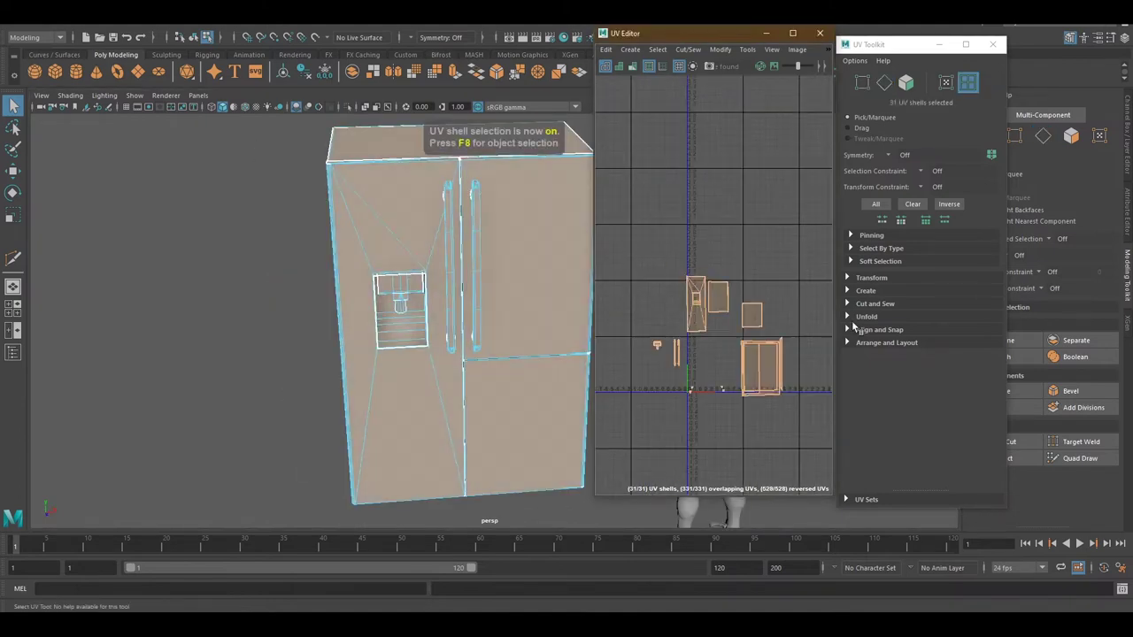
click(850, 277)
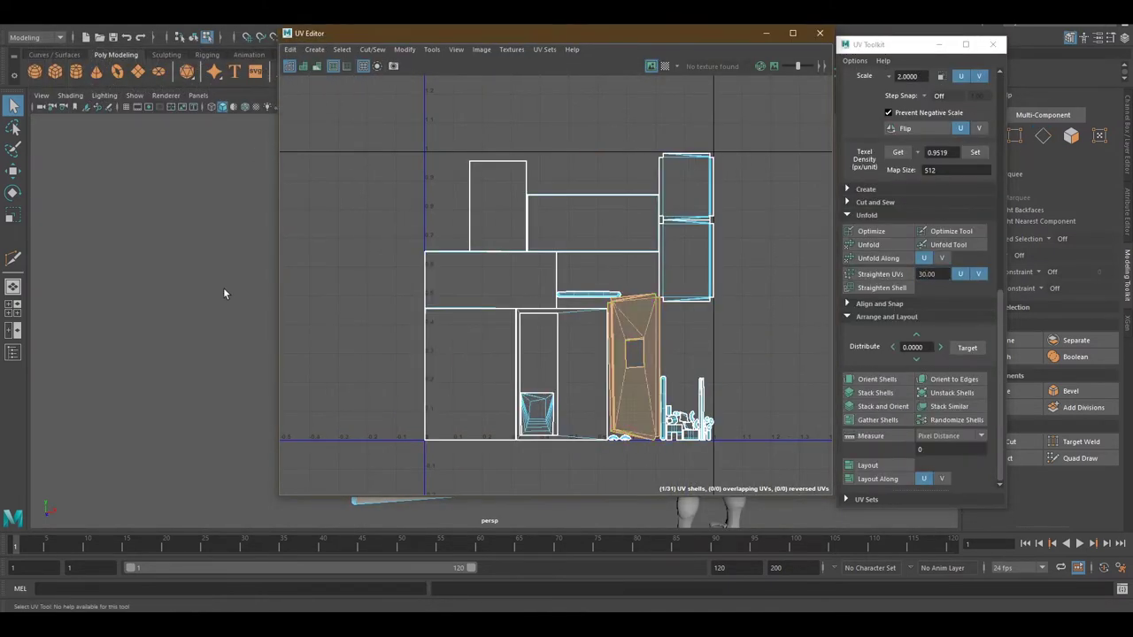
alt+drag(392, 237, 283, 209)
key(F10)
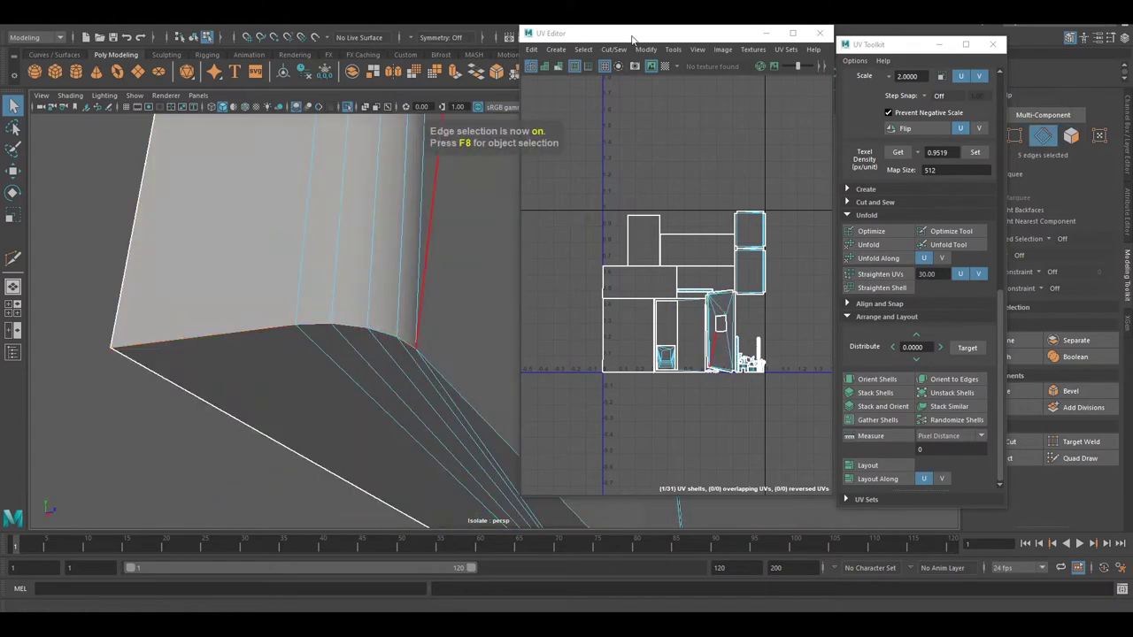
click(757, 380)
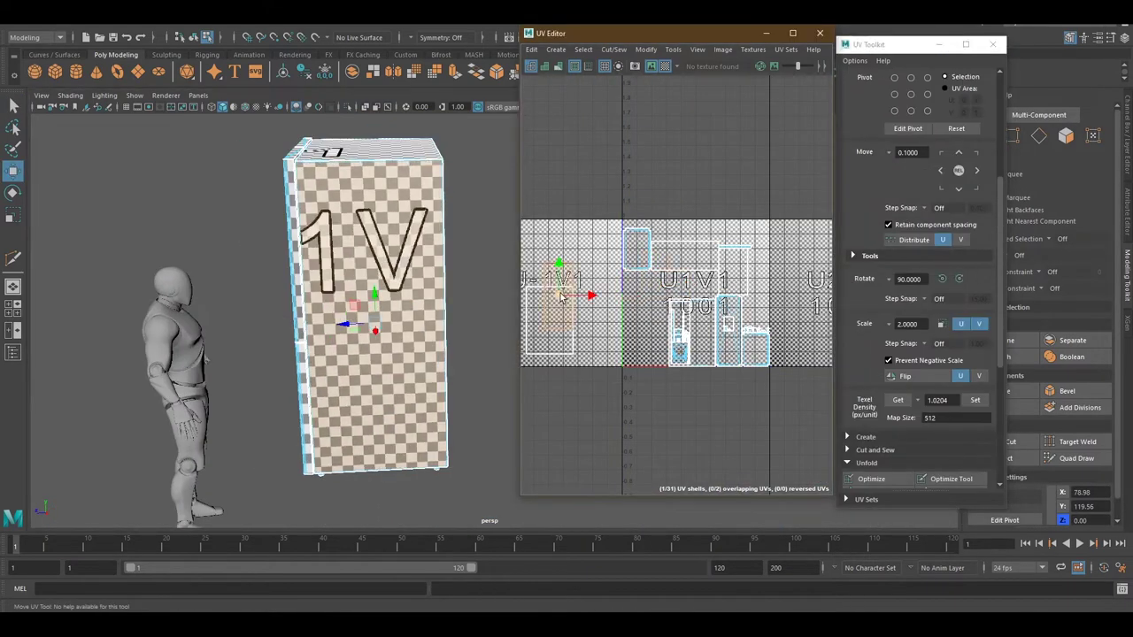
Rotate the selected UV shell by -90 degrees
click(960, 280)
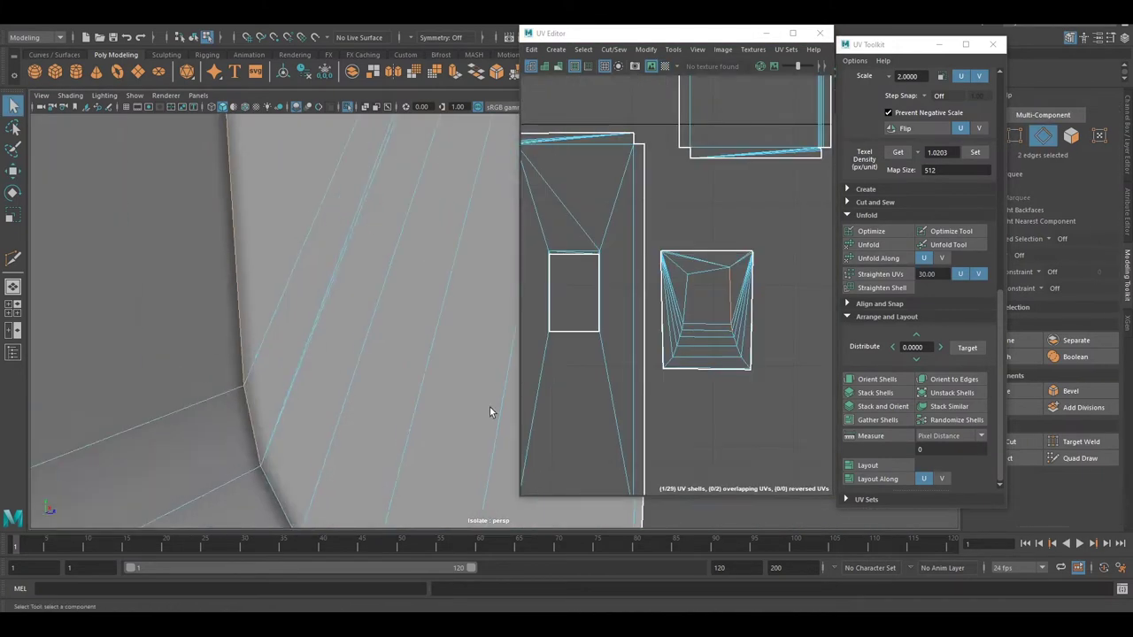
alt+drag(489, 411, 431, 341)
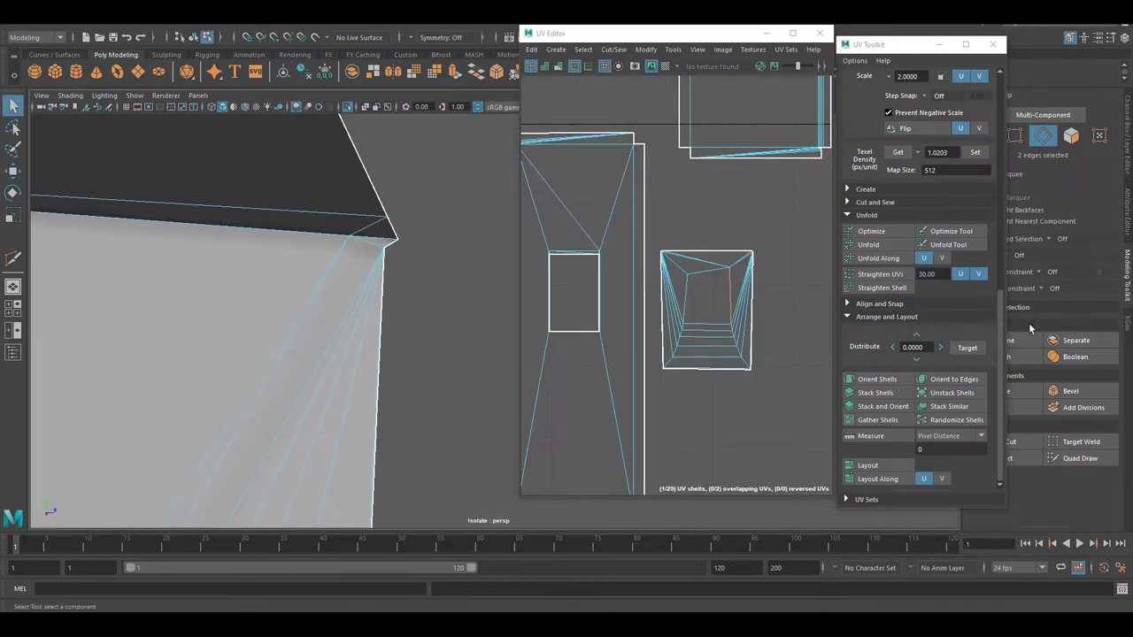
mouse_move(355, 165)
alt+mouse_down()
mouse_move(708, 192)
mouse_move(263, 277)
alt+mouse_up()
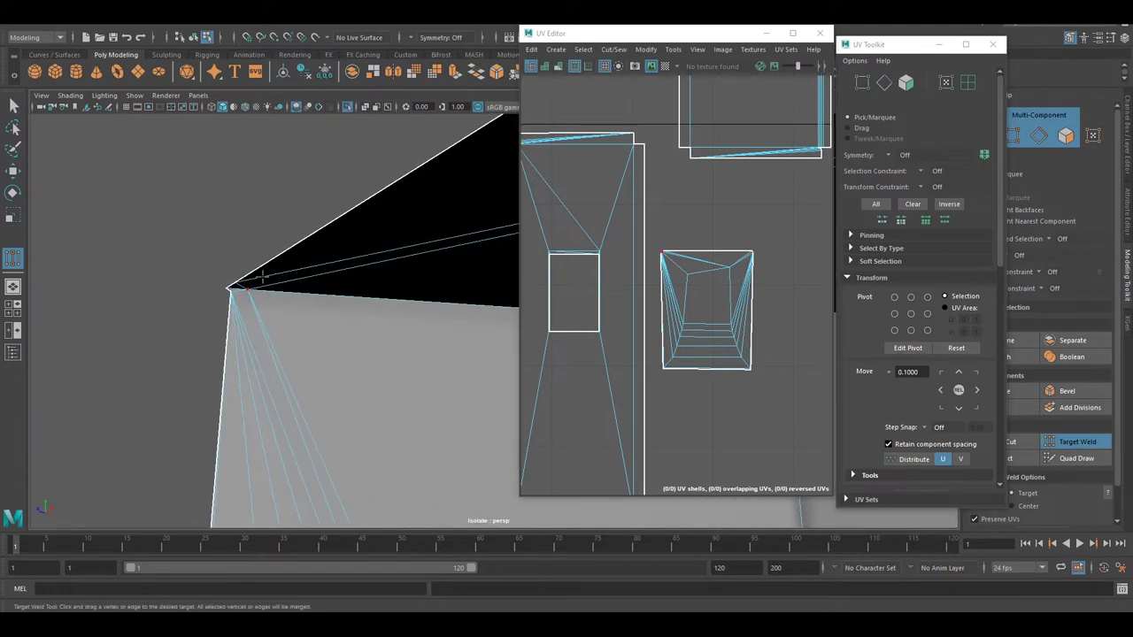
alt+drag(431, 330, 167, 253)
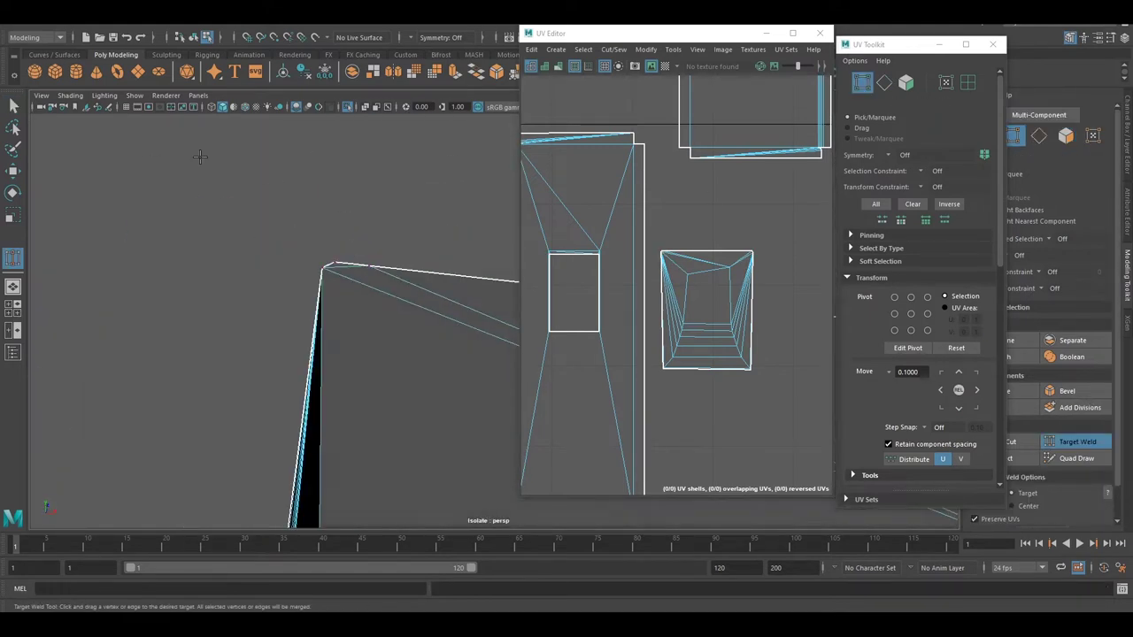
Select the corner edge loops and weld the stray corner vertex onto its neighbour
key(F10)
double_click(316, 308)
mouse_move(316, 308)
alt+mouse_down()
mouse_move(467, 404)
mouse_move(271, 286)
mouse_move(345, 318)
mouse_move(278, 384)
mouse_move(334, 322)
mouse_move(371, 345)
mouse_move(266, 337)
mouse_move(292, 372)
mouse_move(182, 434)
alt+mouse_up()
shift+click(271, 286)
double_click(178, 431)
mouse_move(381, 336)
alt+mouse_down()
mouse_move(310, 265)
mouse_move(283, 177)
mouse_move(423, 260)
alt+mouse_up()
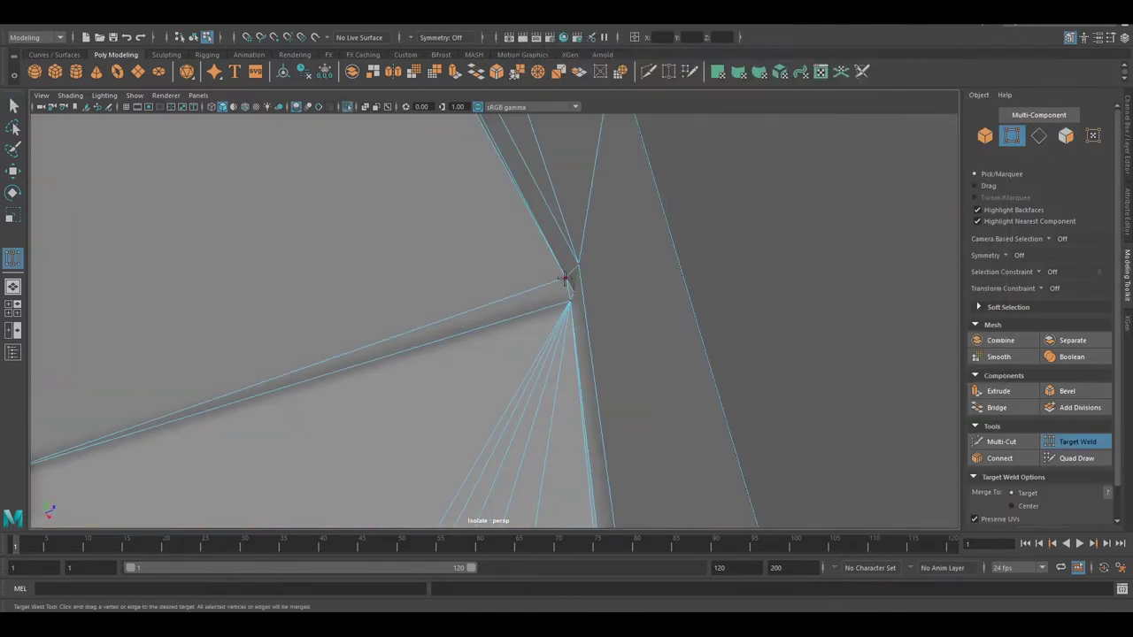
Zoom in on the door opening's corner and switch to vertex selection
scroll(475, 256, down, 3)
scroll(480, 209, down, 3)
scroll(526, 253, down, 3)
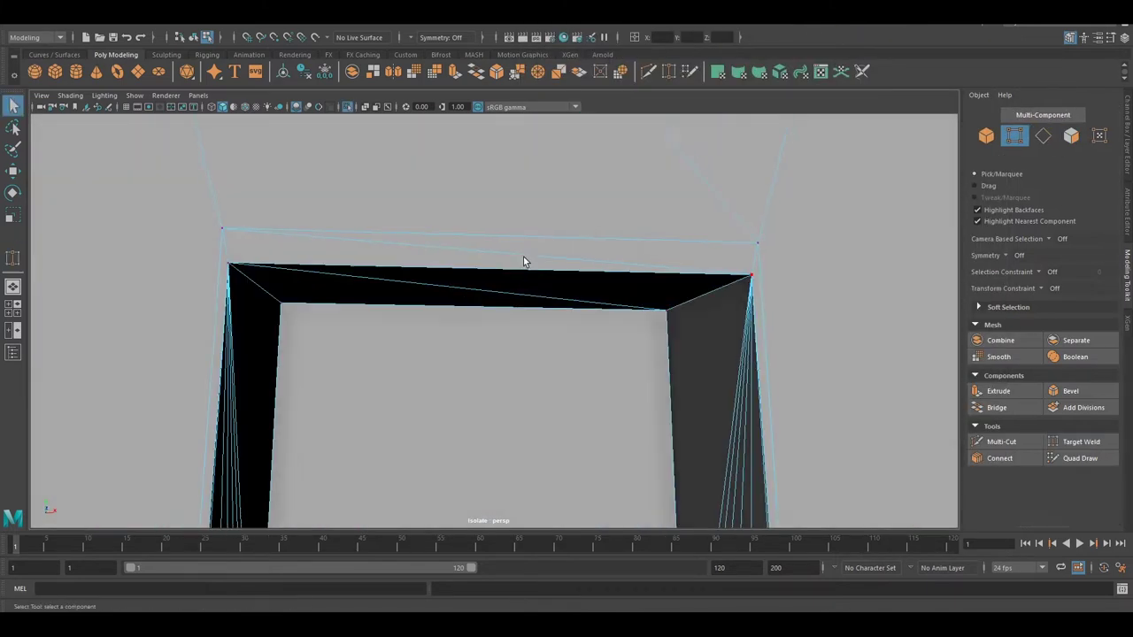
key(q)
key(F10)
mouse_move(483, 229)
alt+mouse_down()
mouse_move(551, 380)
mouse_move(501, 232)
alt+mouse_up()
key(F9)
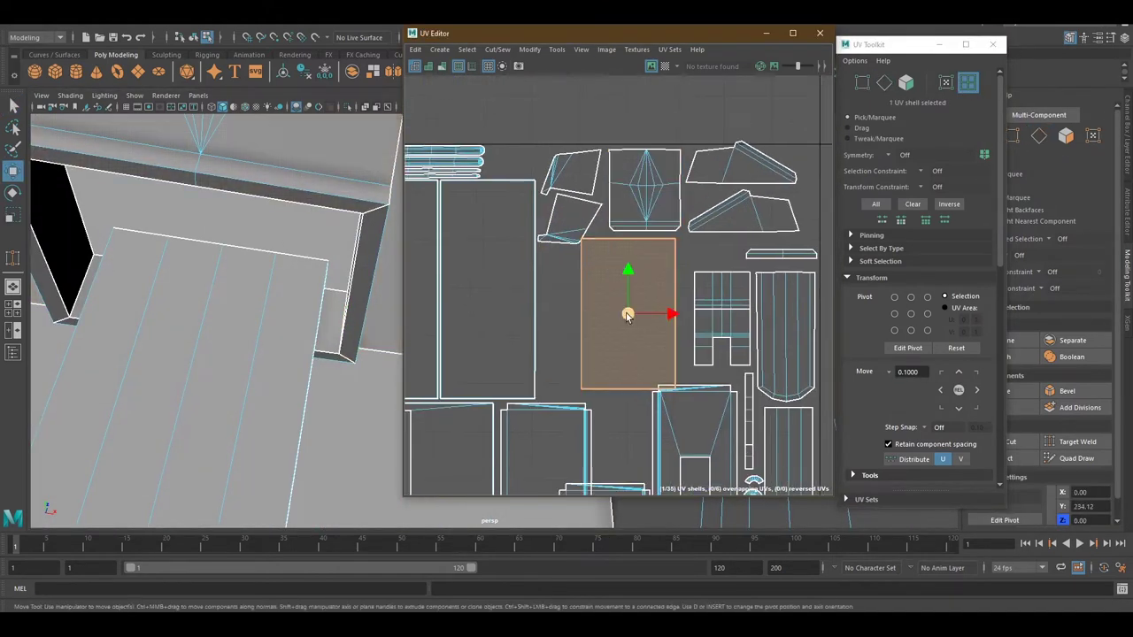
scroll(646, 259, up, 5)
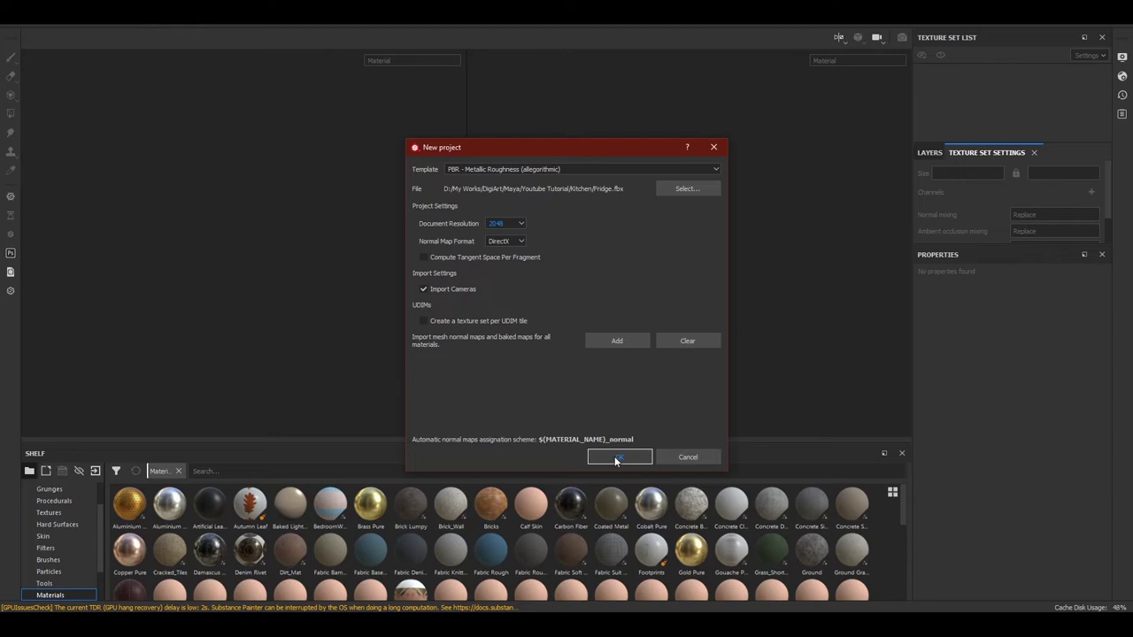
Create the Fridge.fbx project and bake its mesh maps with ambient occlusion at the chosen resolution
click(617, 457)
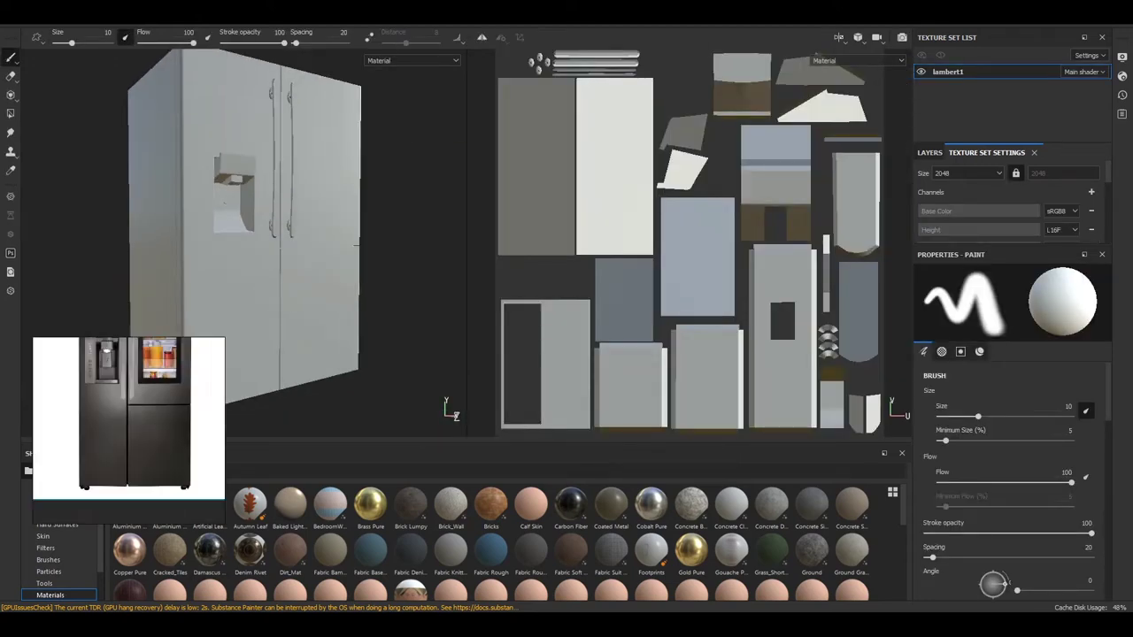
scroll(1009, 203, down, 3)
click(1066, 193)
click(575, 177)
click(549, 204)
scroll(645, 337, down, 5)
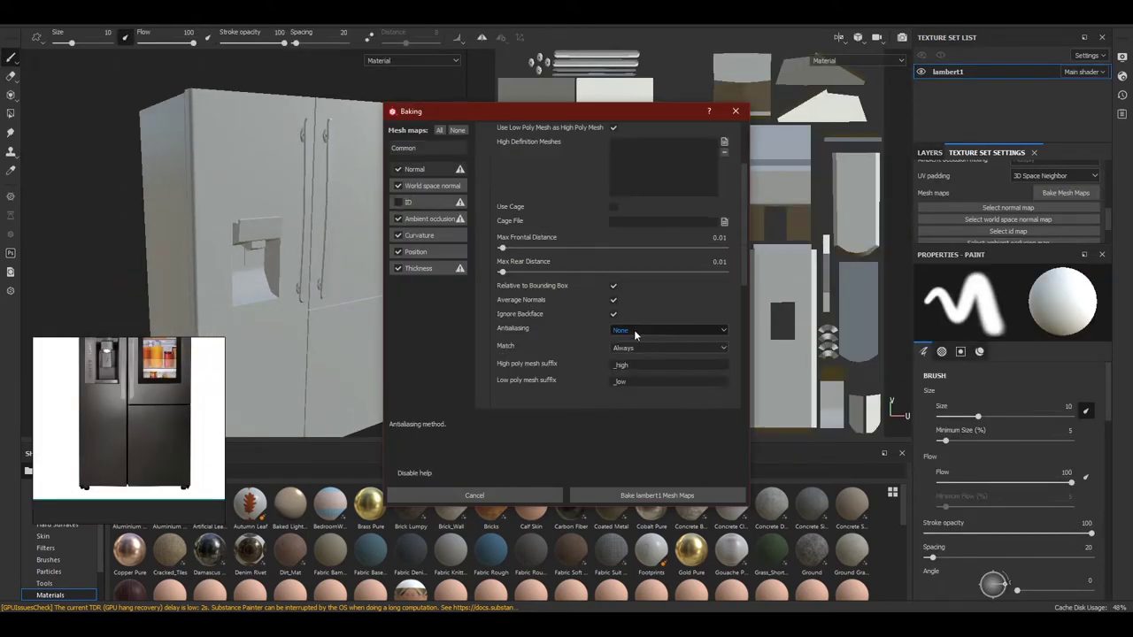
click(430, 218)
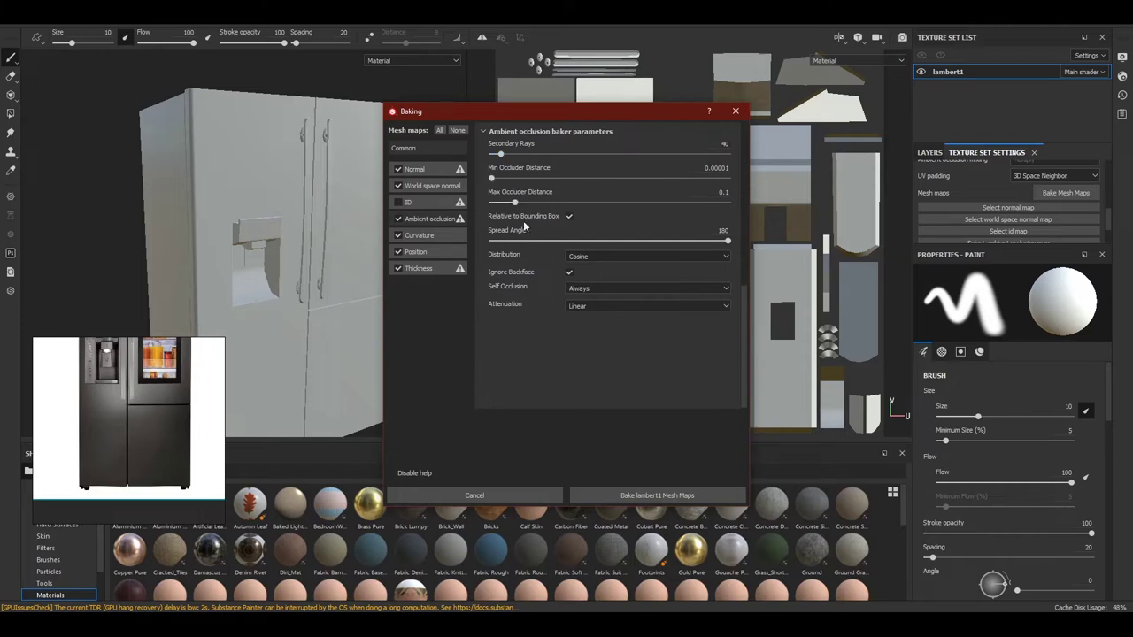
click(635, 495)
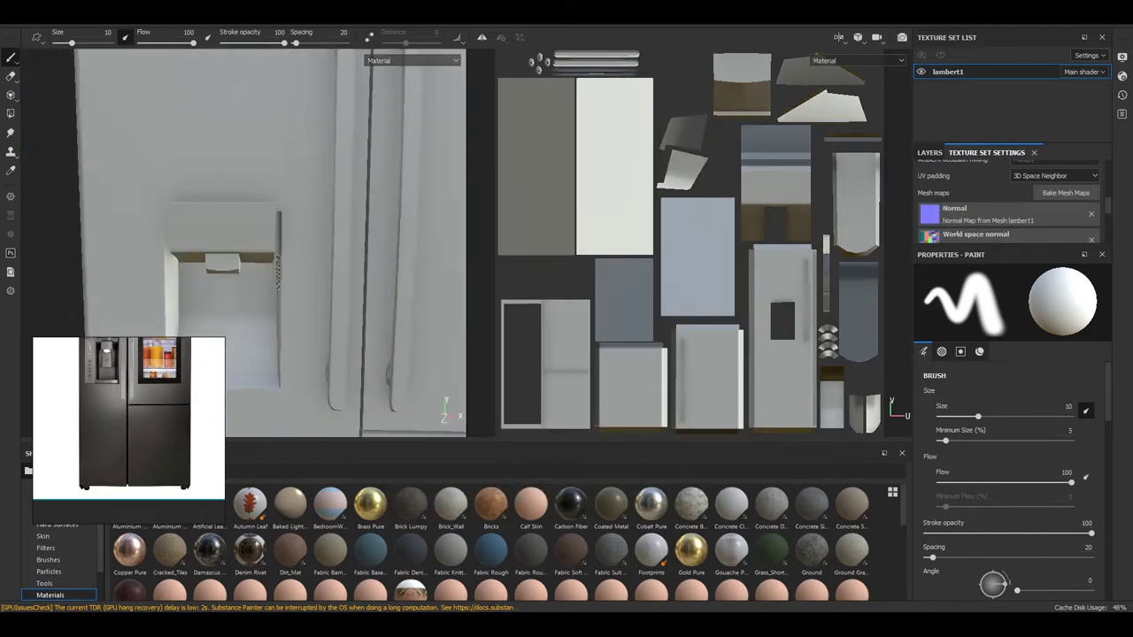
click(995, 71)
text(Fridge)
click(929, 152)
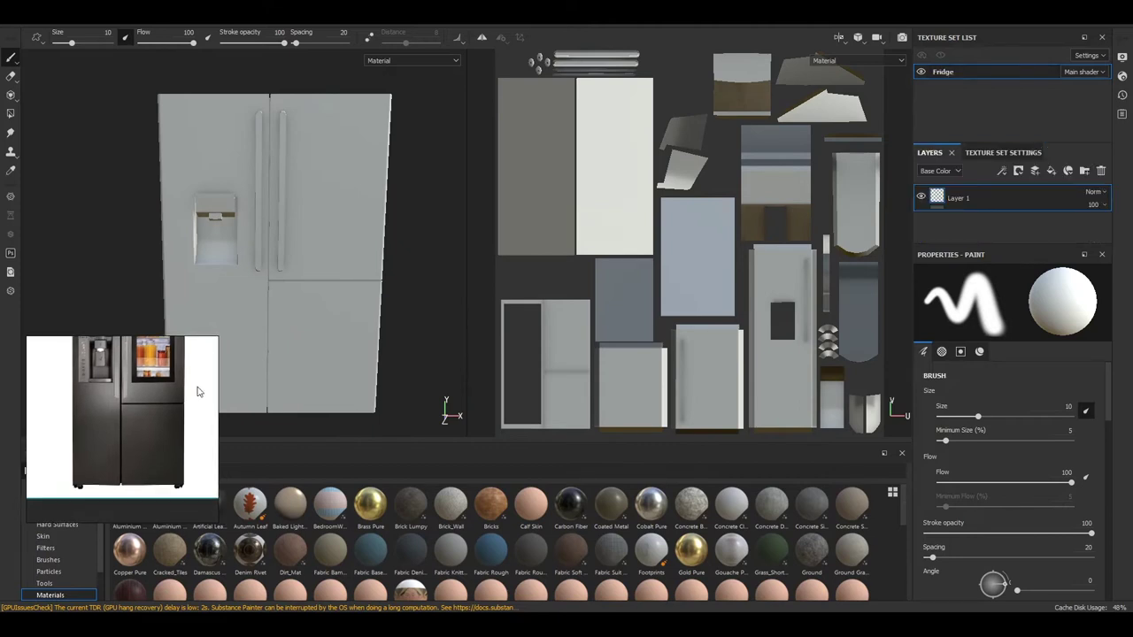
Replace the default layer with a grey 'base' fill at roughness 0.3, metallic 0.85
mouse_move(425, 222)
alt+mouse_down()
mouse_move(392, 216)
mouse_move(425, 222)
alt+mouse_up()
scroll(407, 230, up, 3)
key(Delete)
click(1050, 171)
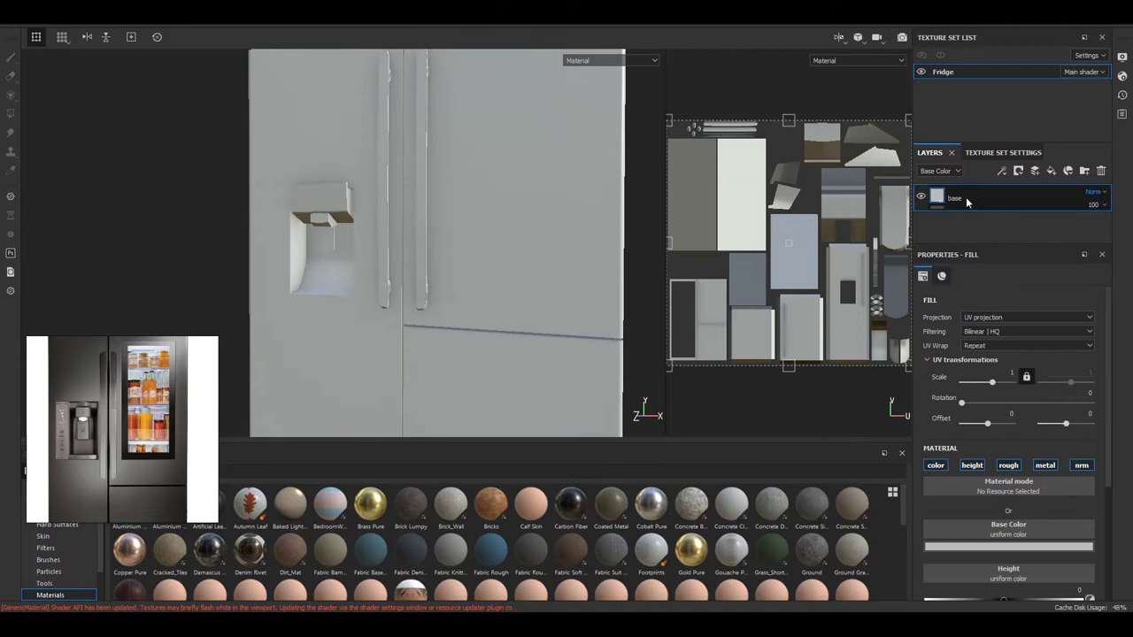
scroll(1031, 499, down, 2)
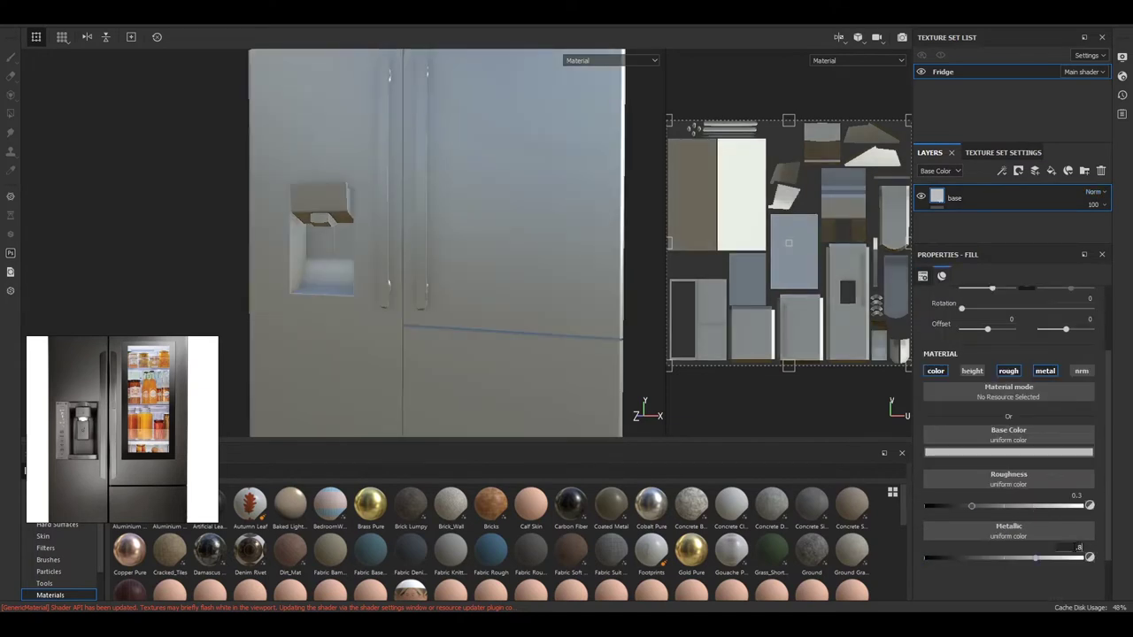
key(Return)
mouse_move(733, 408)
alt+mouse_down()
mouse_move(529, 360)
mouse_move(960, 194)
alt+mouse_up()
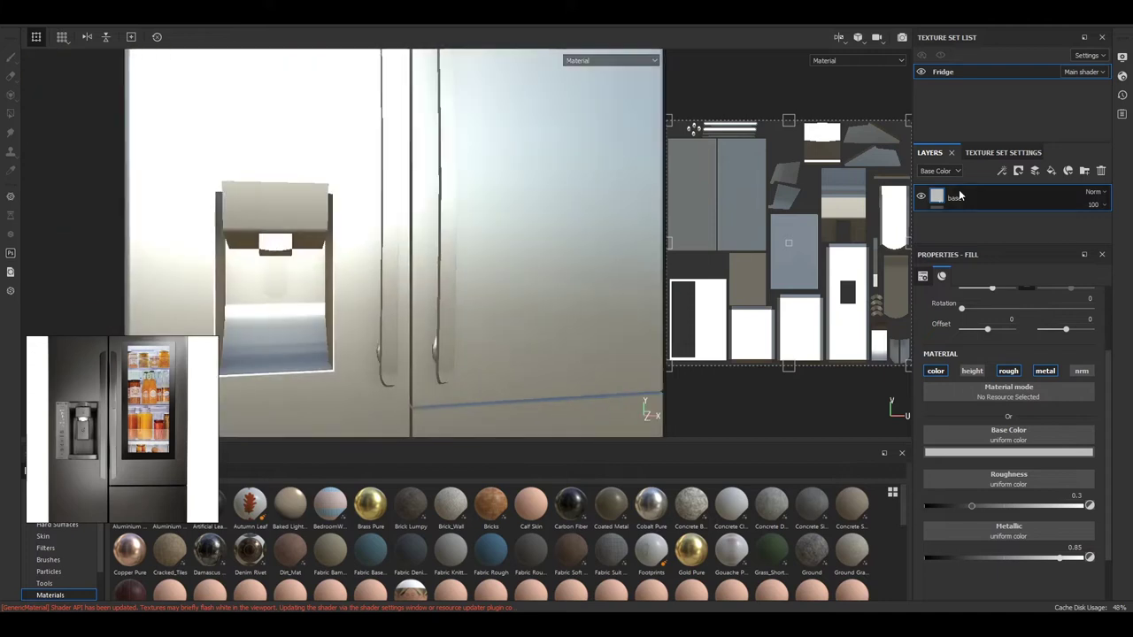
drag(997, 457, 1009, 531)
mouse_move(531, 265)
alt+mouse_down()
mouse_move(400, 238)
mouse_move(114, 411)
mouse_move(531, 361)
mouse_move(977, 171)
alt+mouse_up()
text(detail)
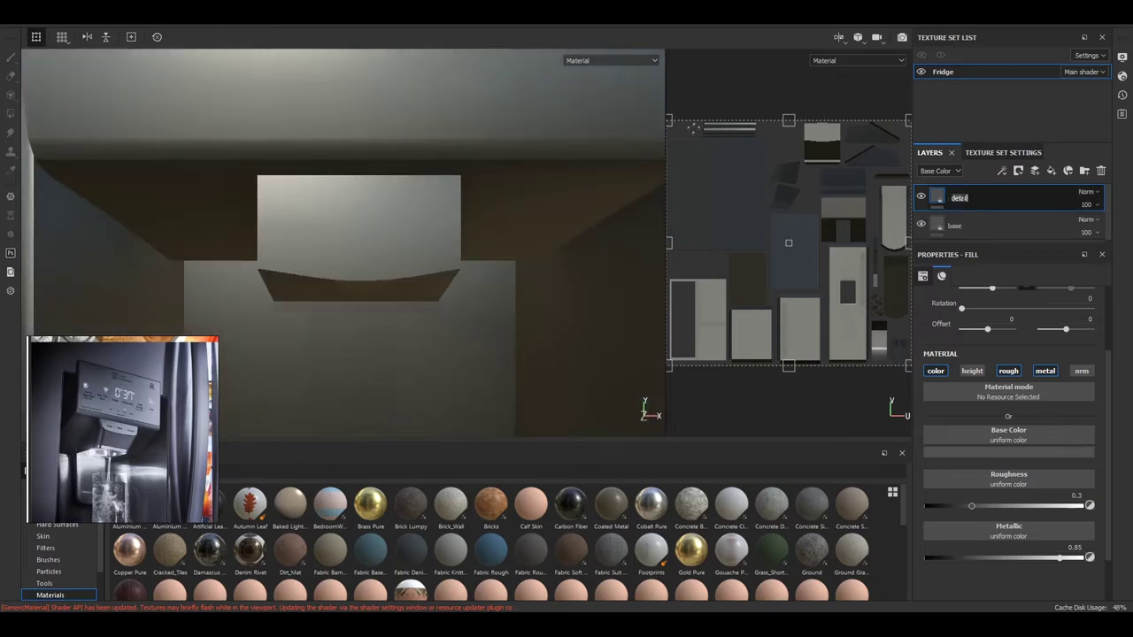
Rename the new layer to 'height' and give it a black mask
text(height)
key(Return)
right_click(974, 198)
click(1027, 53)
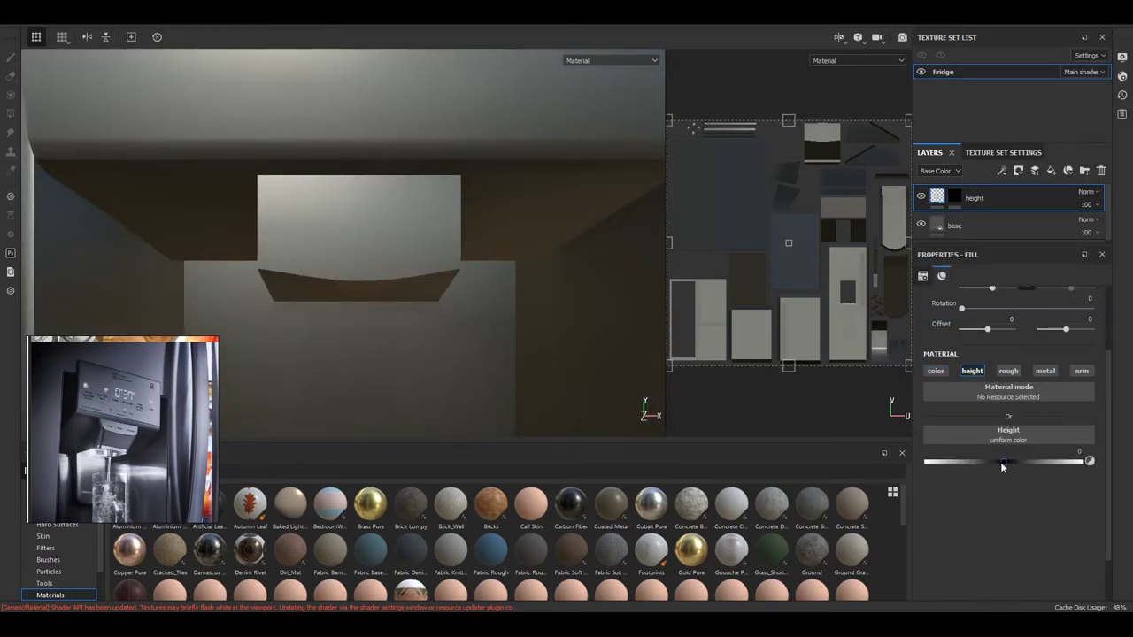
key(1)
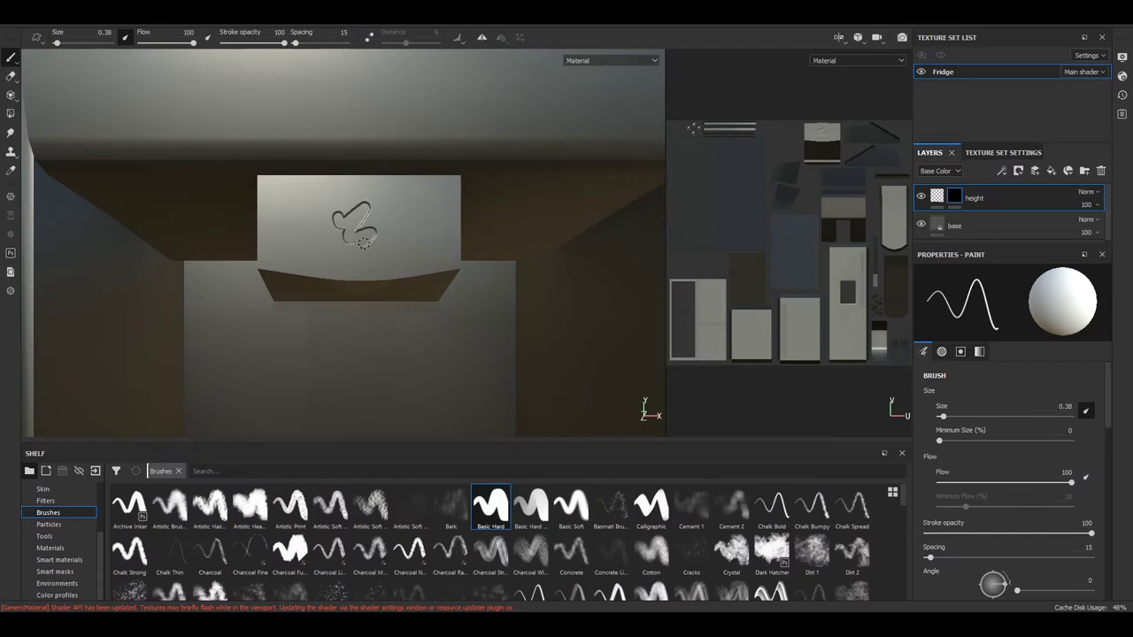
Paint recessed groove lines around the dispenser panel on the height mask
alt+drag(363, 243, 351, 247)
key(f)
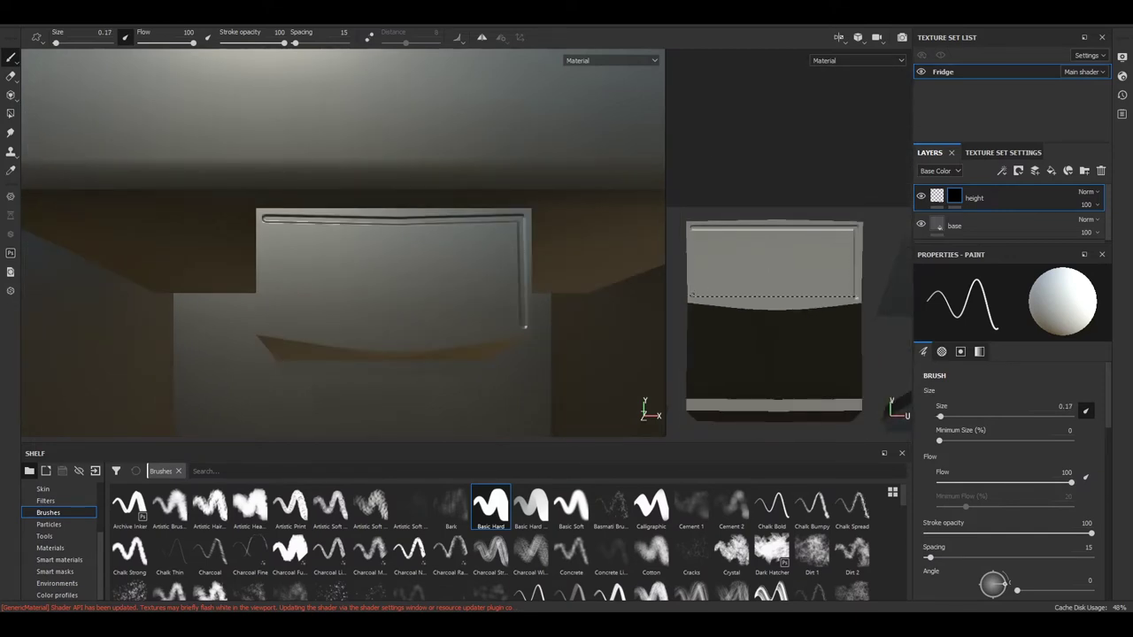
drag(666, 234, 475, 256)
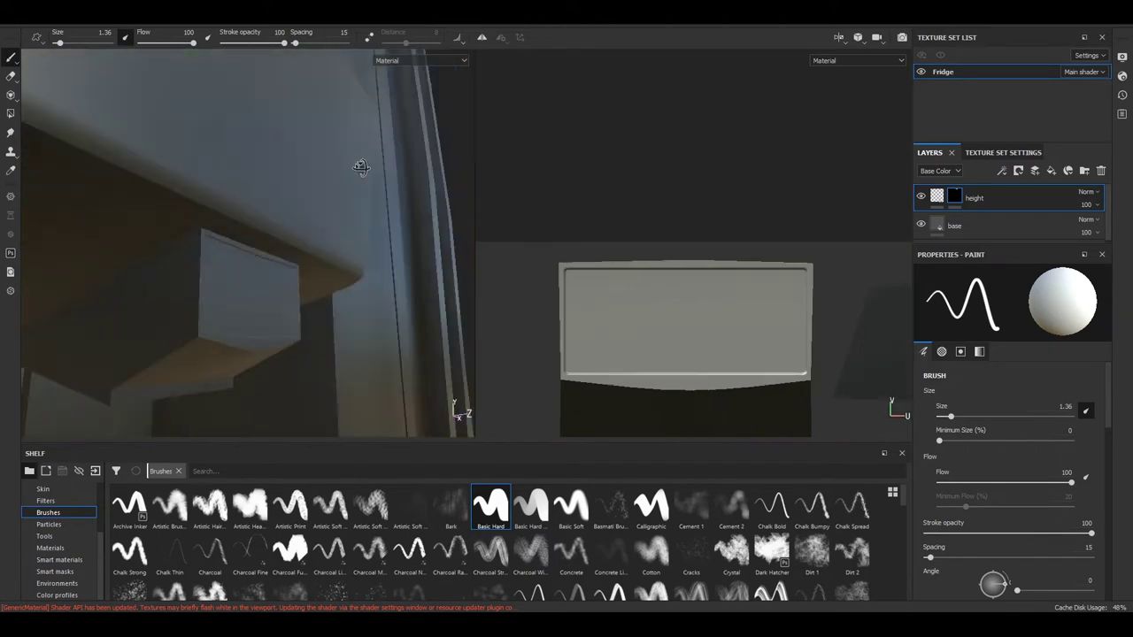
alt+drag(286, 215, 307, 313)
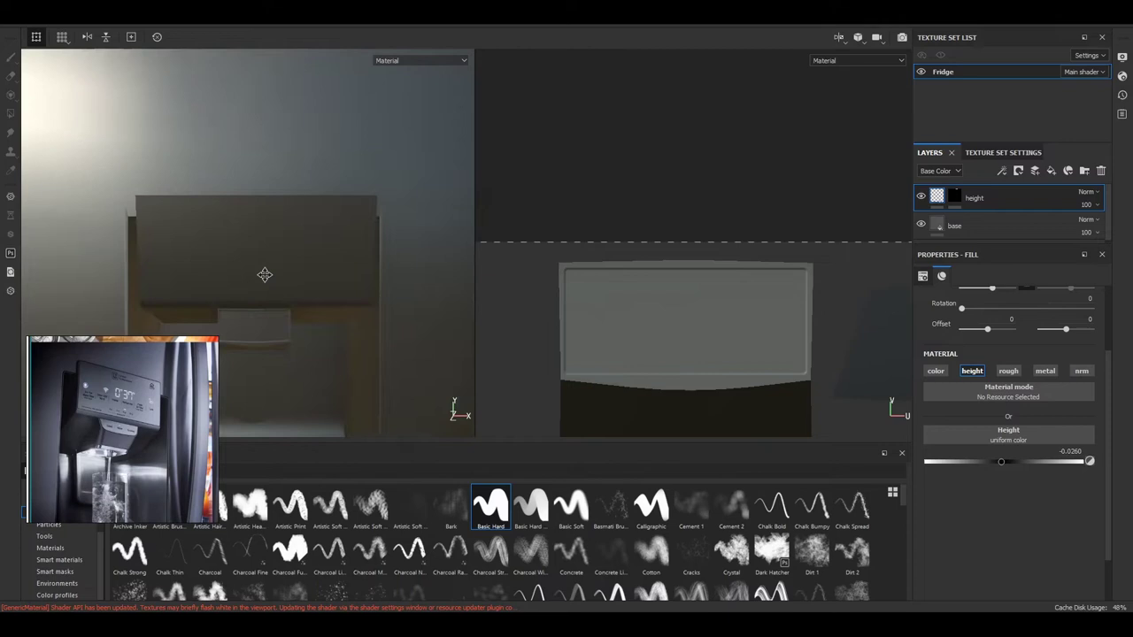
alt+drag(285, 171, 397, 245)
scroll(682, 334, up, 2)
key(1)
scroll(683, 334, down, 3)
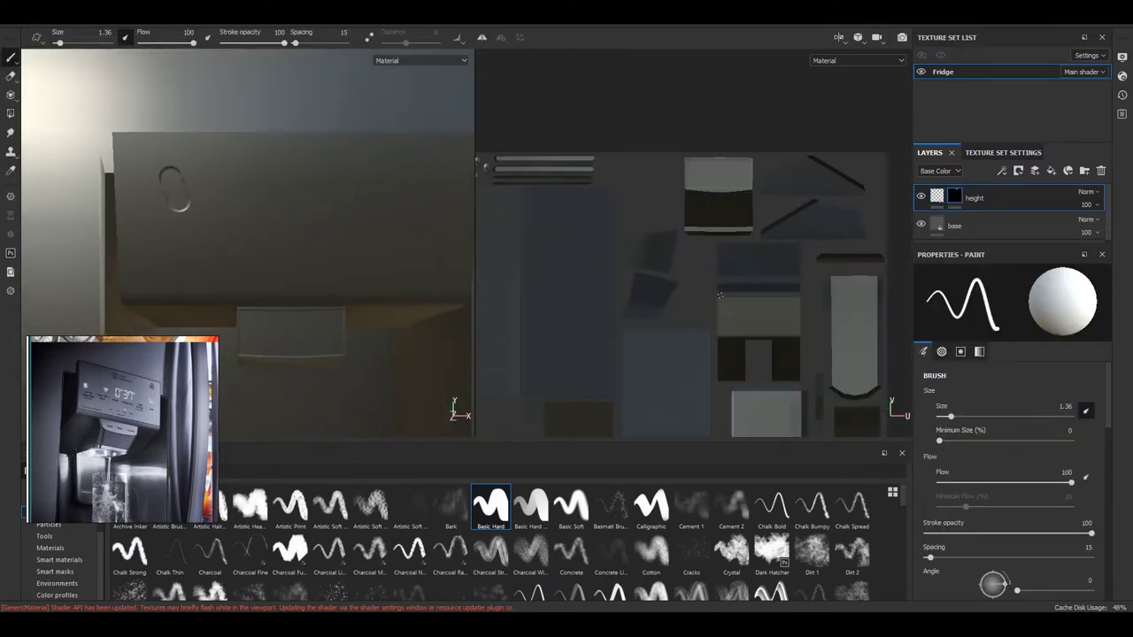
scroll(652, 252, up, 4)
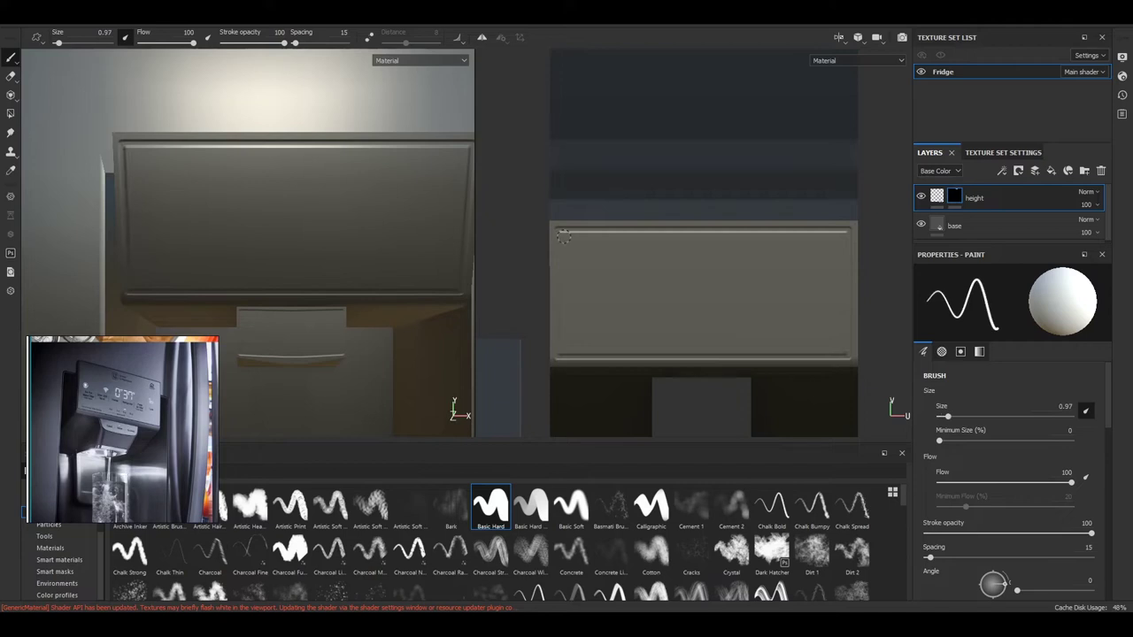
alt+drag(354, 248, 188, 244)
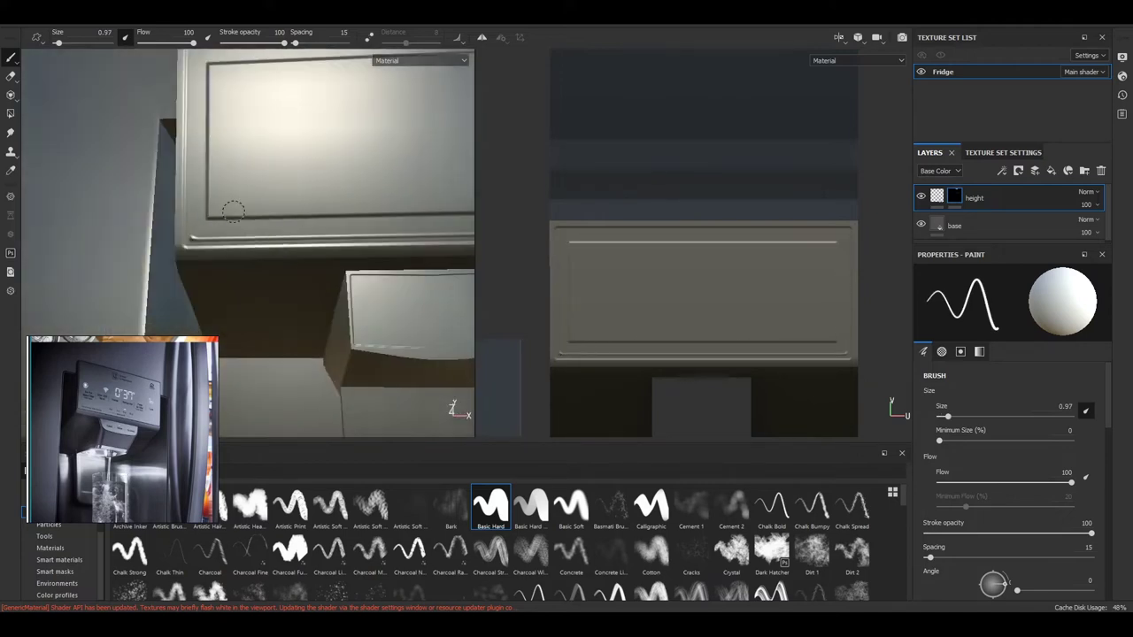
scroll(630, 292, up, 2)
middle_drag(796, 310, 630, 290)
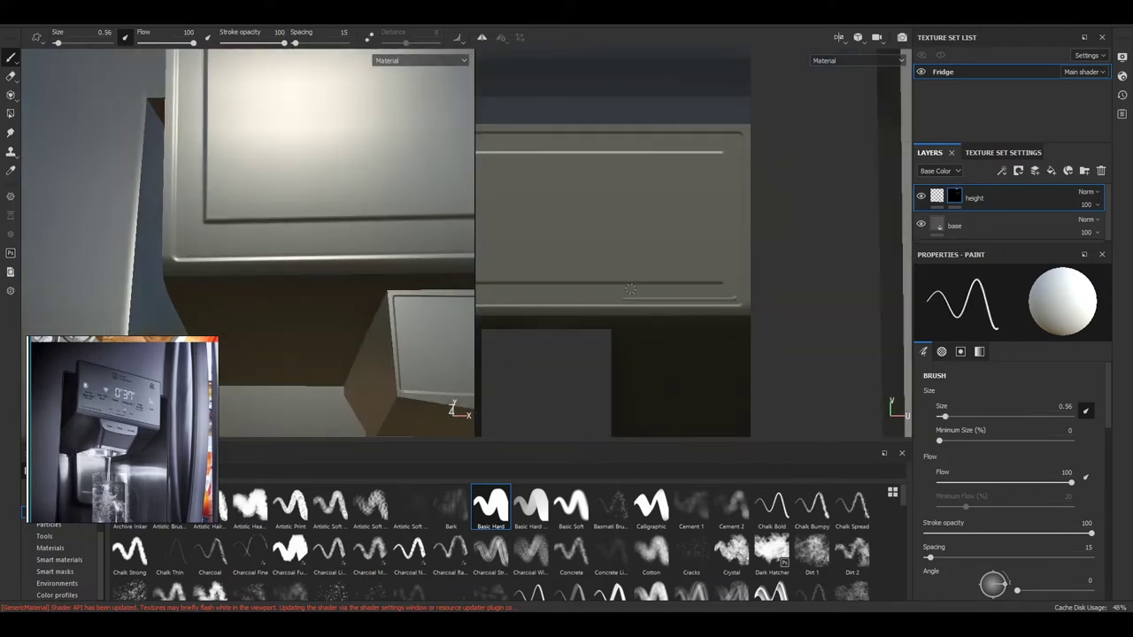
scroll(574, 268, down, 2)
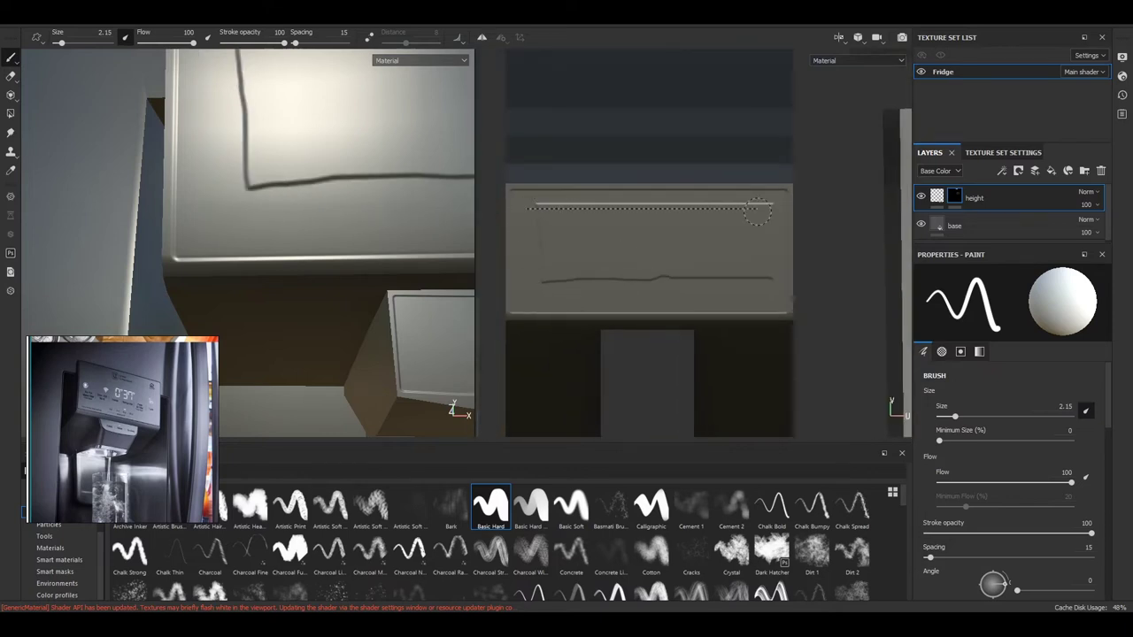
mouse_move(298, 192)
alt+mouse_down()
mouse_move(331, 233)
mouse_move(481, 245)
alt+mouse_up()
Pick a new base colour for the fridge's base layer
click(954, 226)
click(1008, 434)
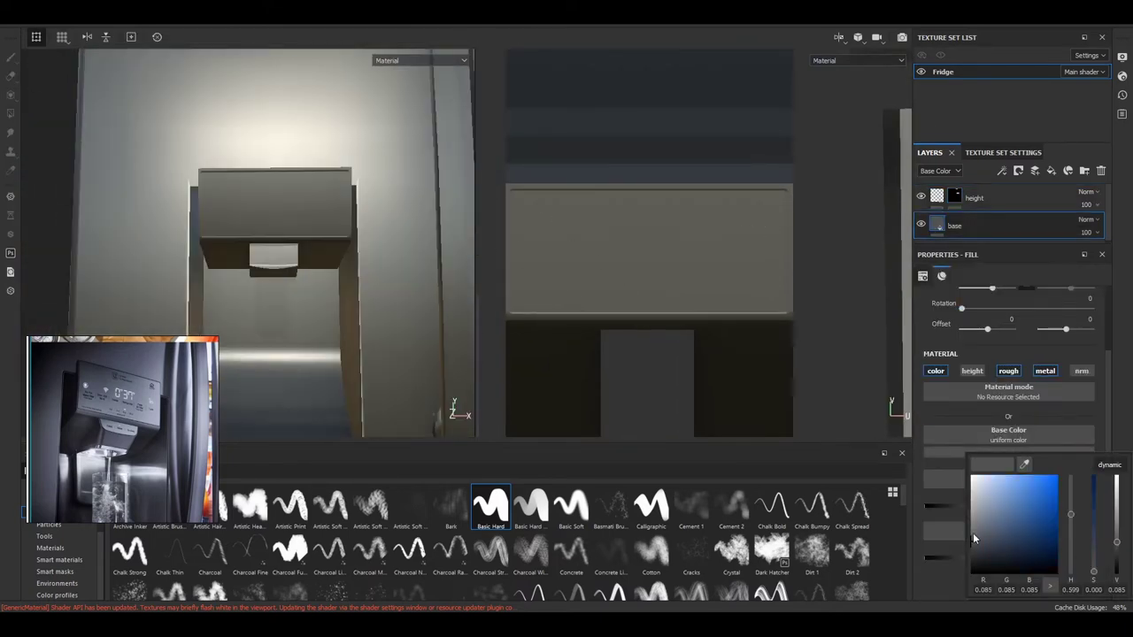
click(974, 539)
key(f)
mouse_move(265, 230)
alt+mouse_down()
mouse_move(249, 146)
mouse_move(256, 212)
alt+mouse_up()
scroll(249, 147, up, 3)
Add a chrome fill layer with height off, metallic 0.9 and a light beige colour
click(1050, 171)
click(971, 370)
scroll(1021, 566, down, 1)
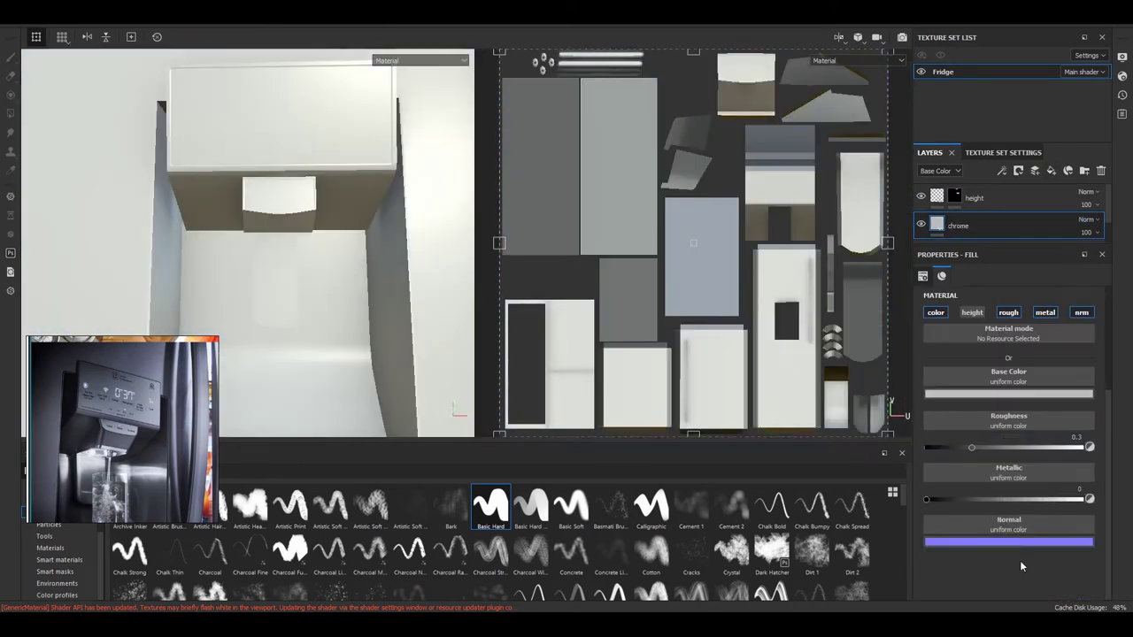
text(0.9)
key(Return)
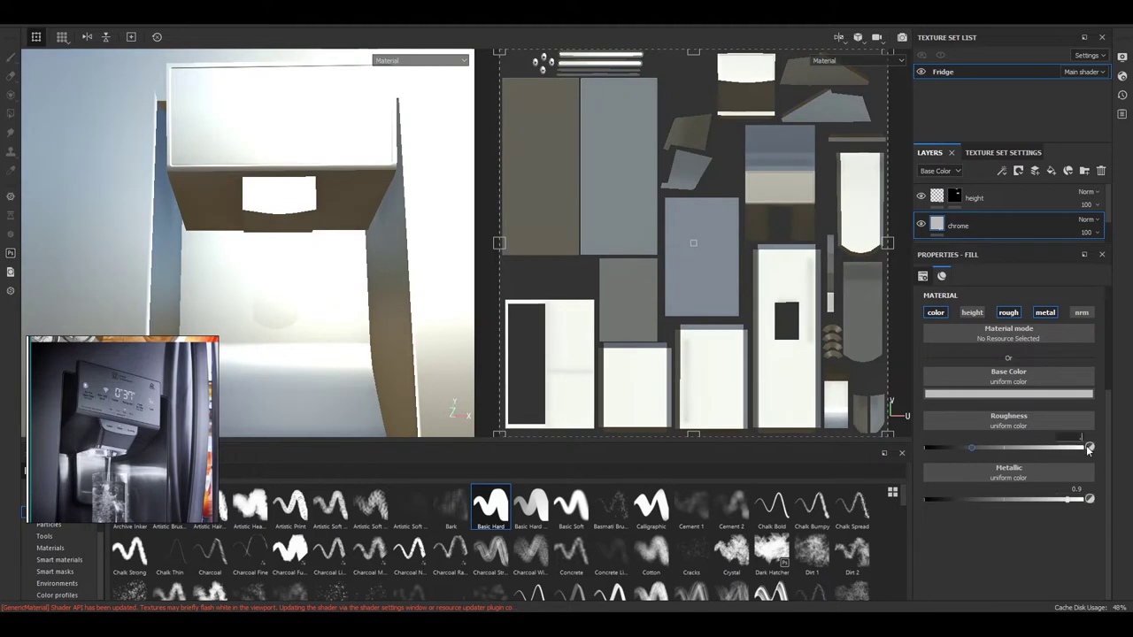
click(973, 393)
click(980, 432)
alt+drag(346, 243, 416, 249)
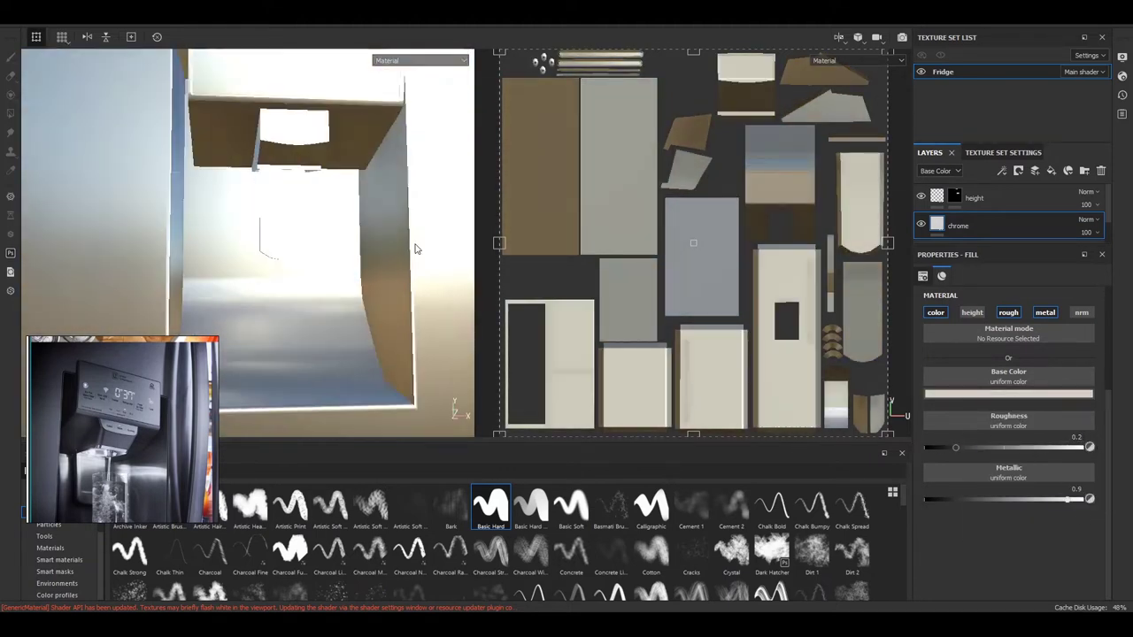
Give the chrome layer a black mask and polygon-fill the parts it should cover
click(1051, 170)
key(4)
mouse_move(271, 215)
alt+mouse_down()
mouse_move(445, 365)
mouse_move(354, 265)
alt+mouse_up()
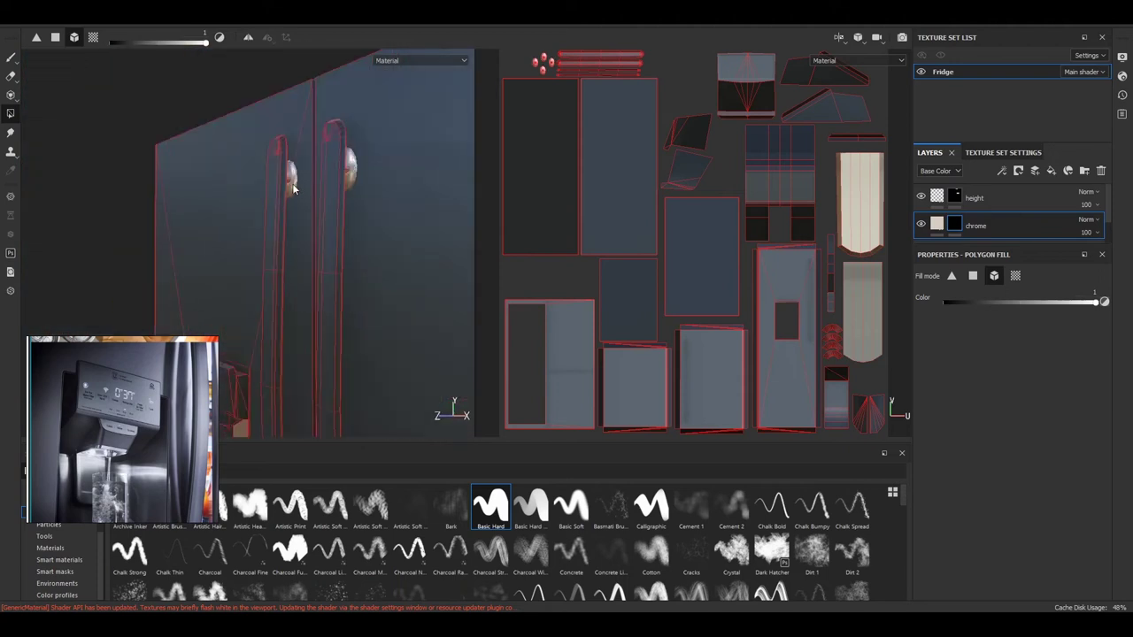
key(1)
scroll(281, 304, up, 5)
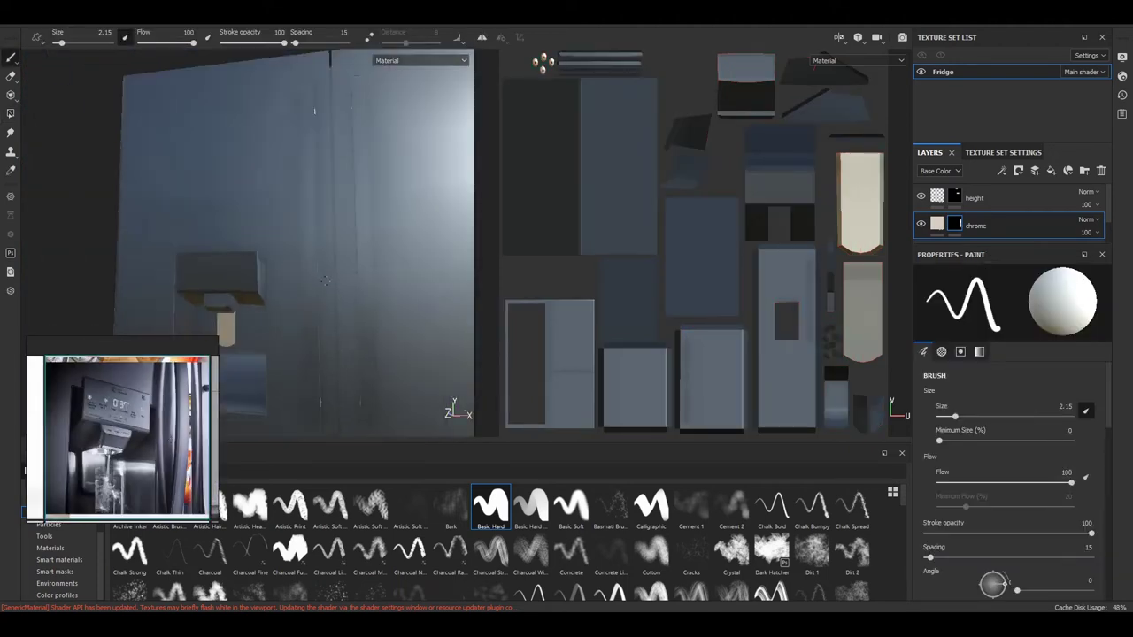
click(989, 228)
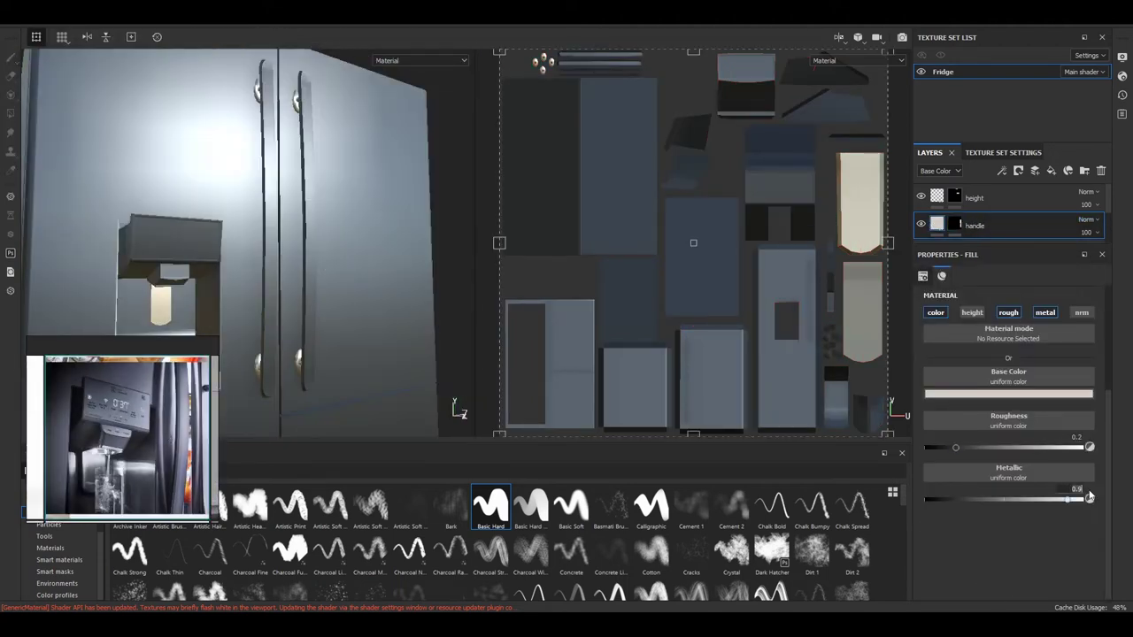
Give the handle layer a dark blue-grey base colour, roughness 0.3 and metallic 0.5
click(1008, 393)
drag(1070, 449, 1070, 464)
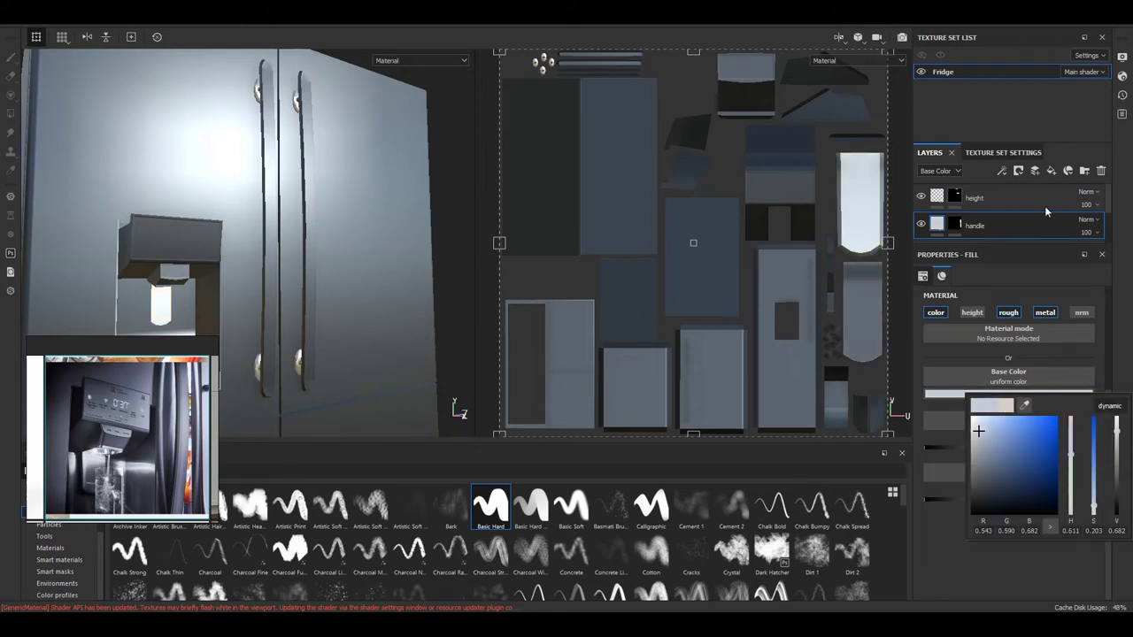
drag(1093, 247, 1044, 326)
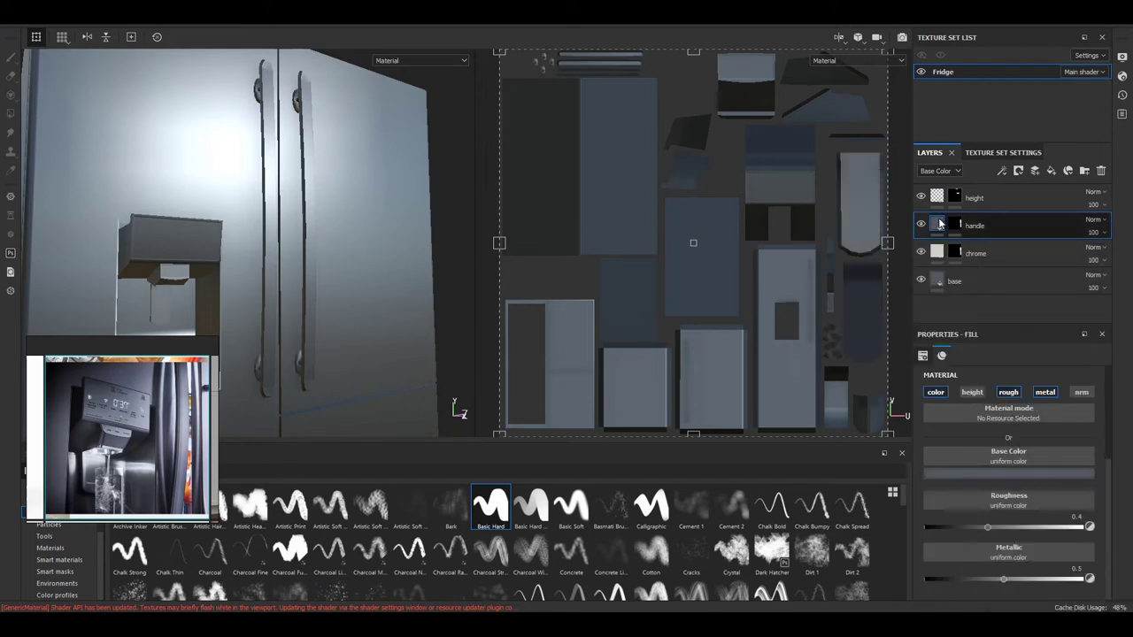
right_click(954, 225)
click(982, 292)
mouse_move(265, 221)
alt+mouse_down()
mouse_move(376, 176)
mouse_move(311, 187)
alt+mouse_up()
click(940, 229)
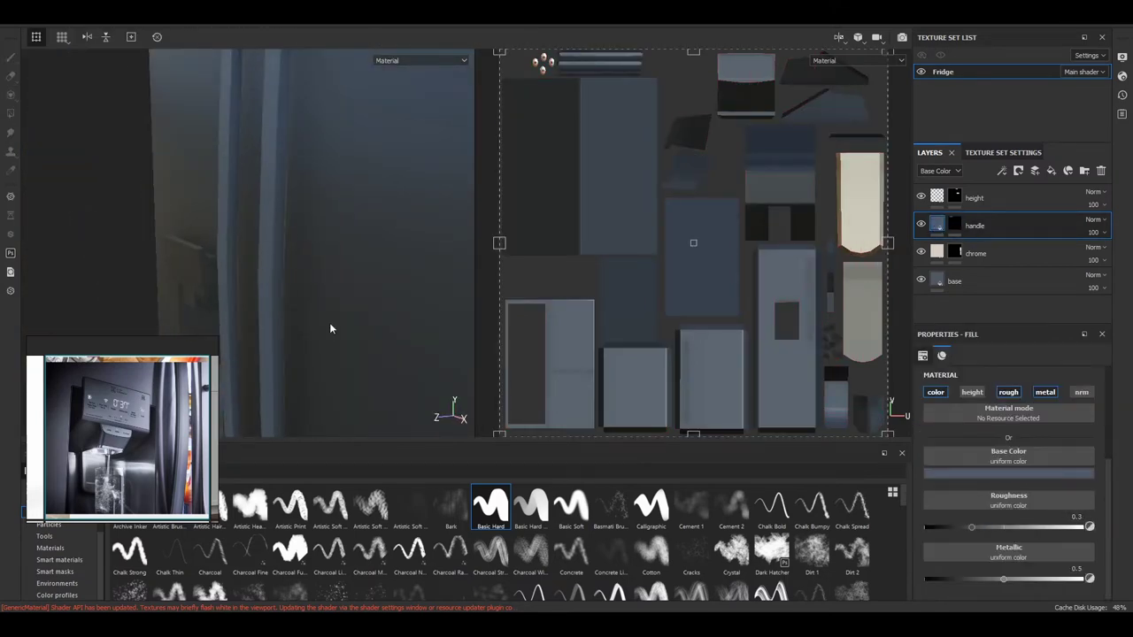
Polygon-fill the chrome layer's mask with whole faces across the dispenser underside
mouse_move(337, 253)
alt+mouse_down()
mouse_move(431, 297)
mouse_move(372, 177)
alt+mouse_up()
click(974, 253)
click(11, 113)
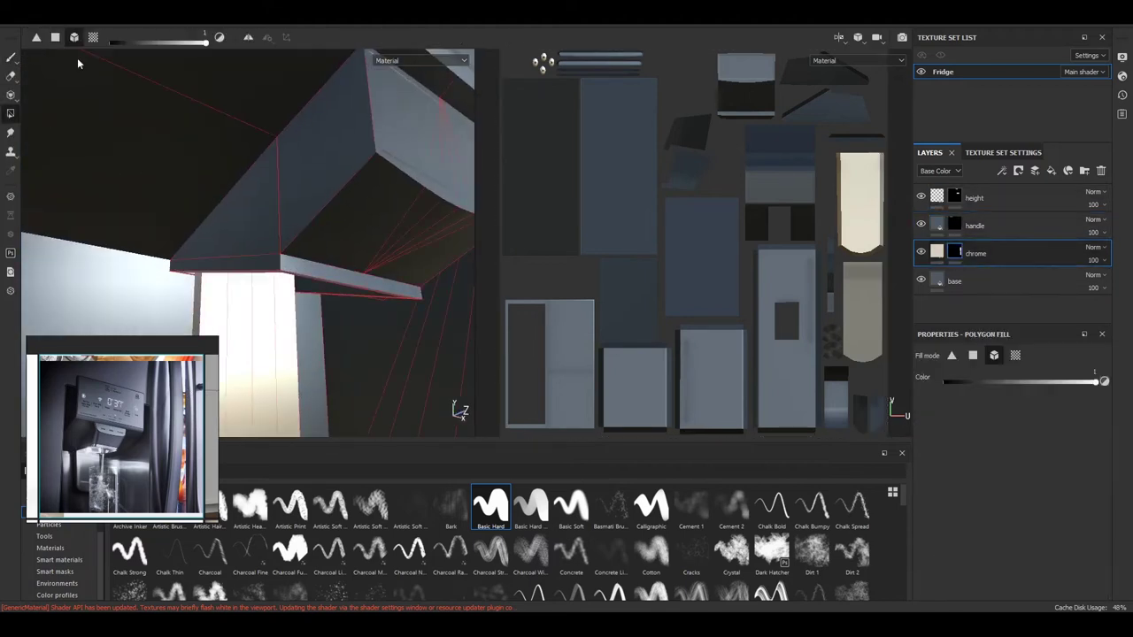
click(55, 37)
mouse_move(293, 256)
alt+mouse_down()
mouse_move(385, 227)
mouse_move(186, 278)
mouse_move(251, 263)
mouse_move(253, 204)
mouse_move(265, 213)
alt+mouse_up()
key(1)
Select the handle layer and duplicate it as 'handle copy 1'
scroll(254, 204, up, 5)
scroll(266, 212, up, 2)
click(1030, 229)
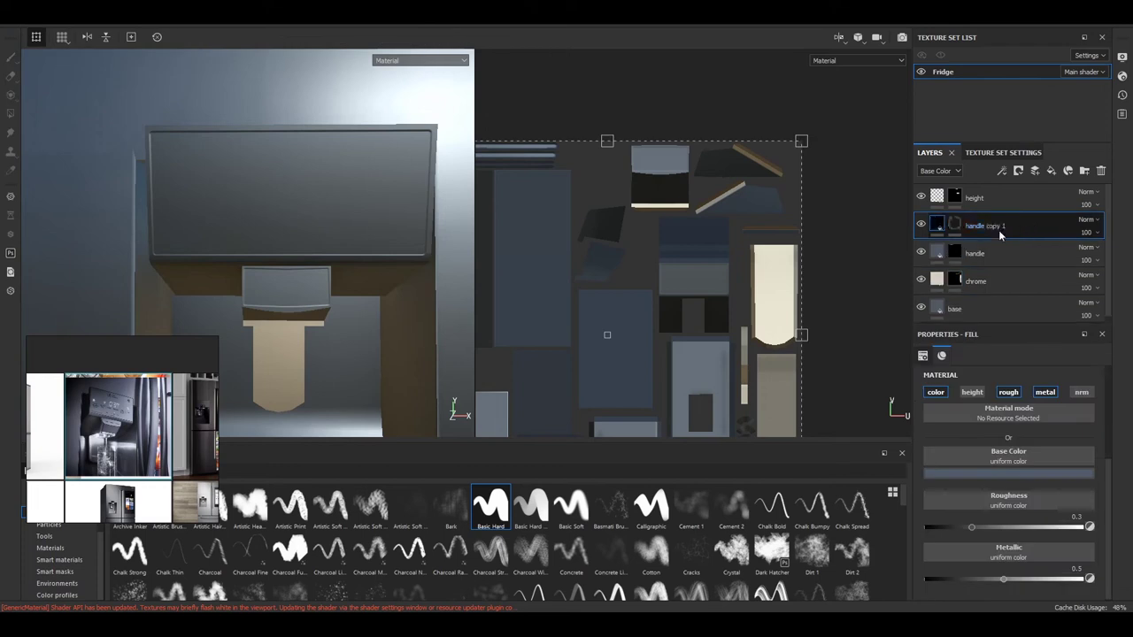
text(control)
Name the copied layer 'control' and add an Emissive channel in Texture Set Settings
key(Return)
click(1002, 153)
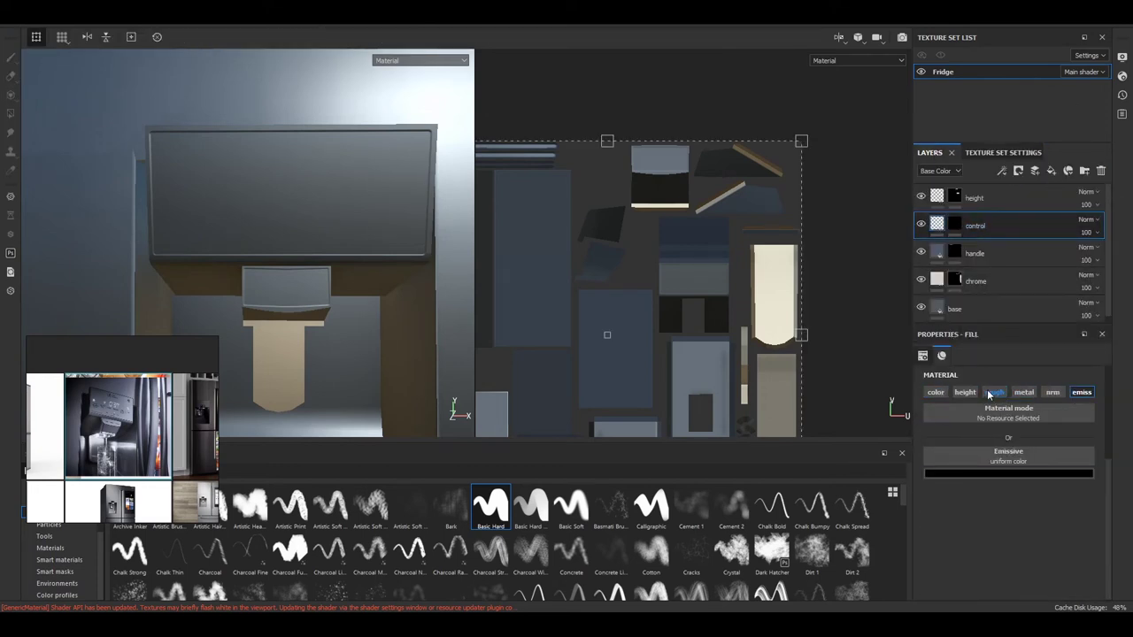
key(1)
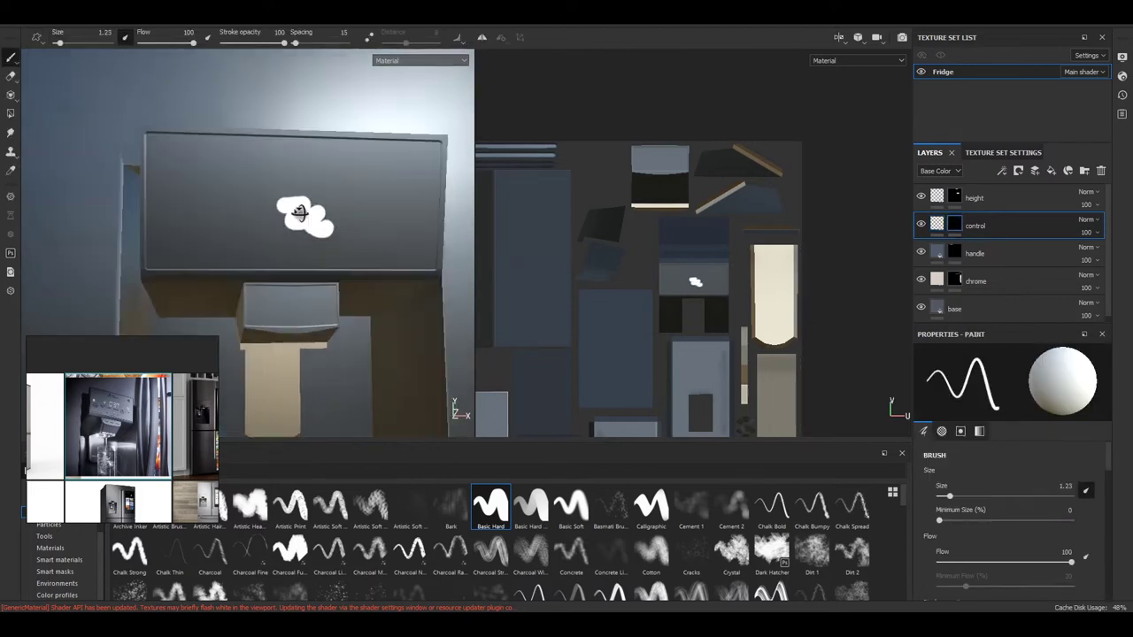
Paint a test stroke on the control panel, then open the Alphas shelf search
alt+drag(304, 216, 159, 355)
scroll(133, 405, up, 2)
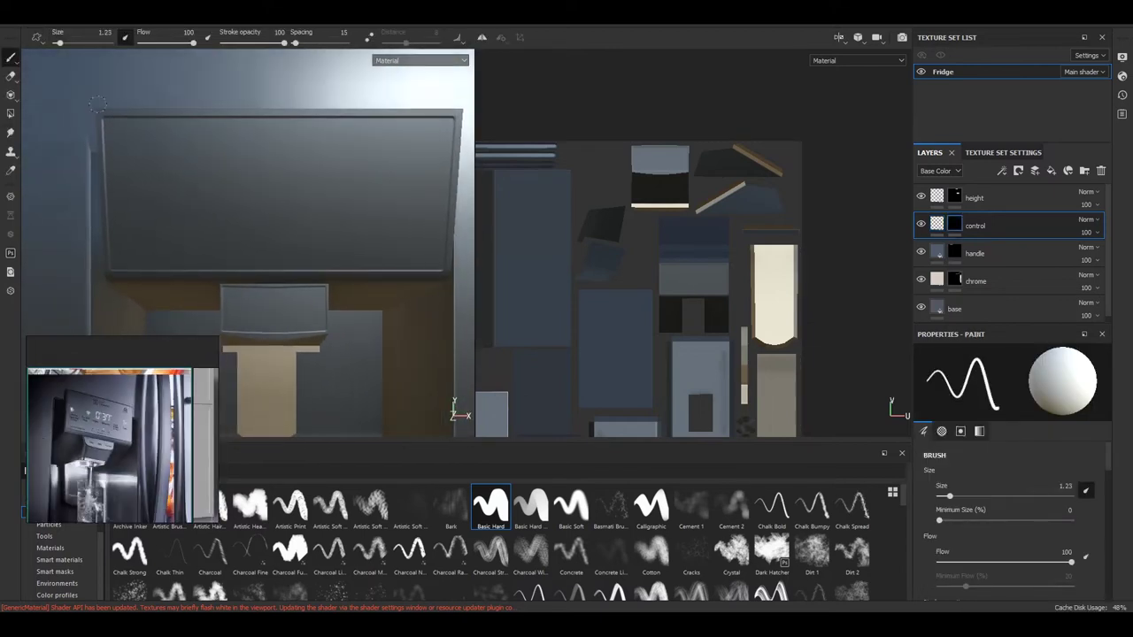
click(46, 512)
click(265, 470)
Search alphas for 'frid' and stamp the CUBED | WATER | CRUSHED label on the dispenser
text(frid)
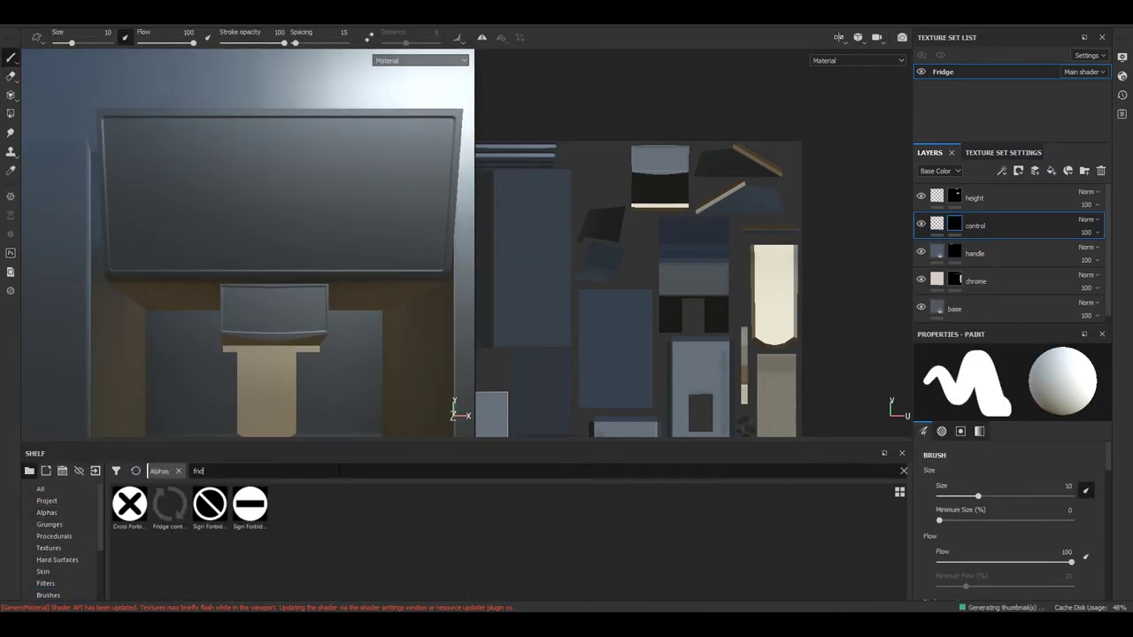
ctrl+right_drag(258, 228, 232, 228)
scroll(258, 266, up, 5)
click(277, 261)
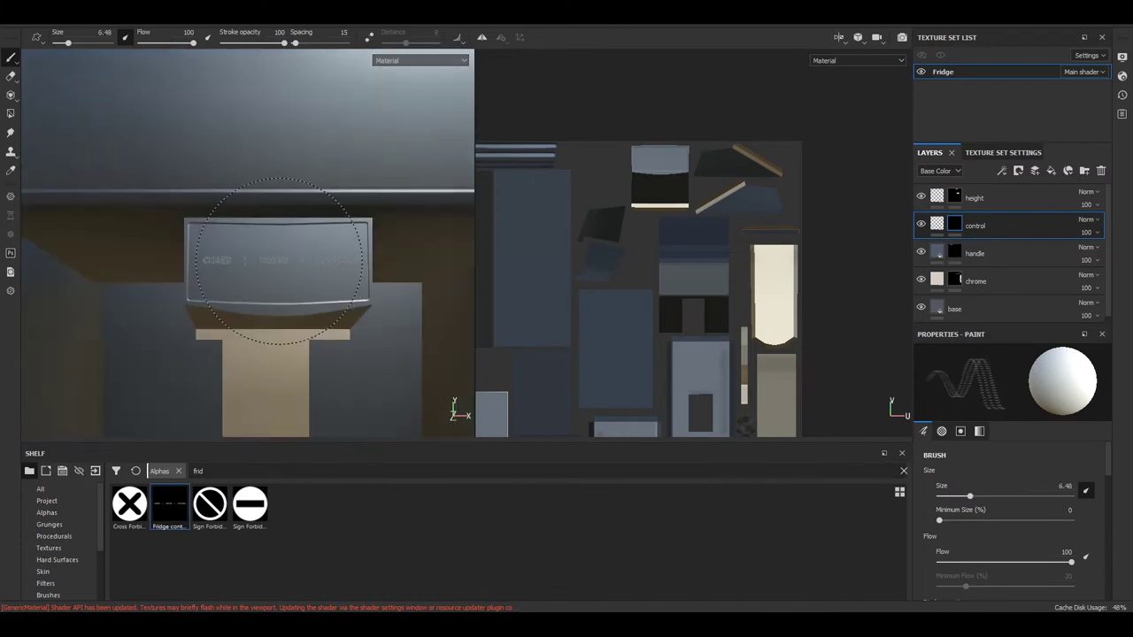
scroll(269, 319, down, 3)
Stamp a larger FREEZER | REFRIGERATOR label in orthographic front view, then search alphas for 'num'
alt+drag(268, 319, 248, 318)
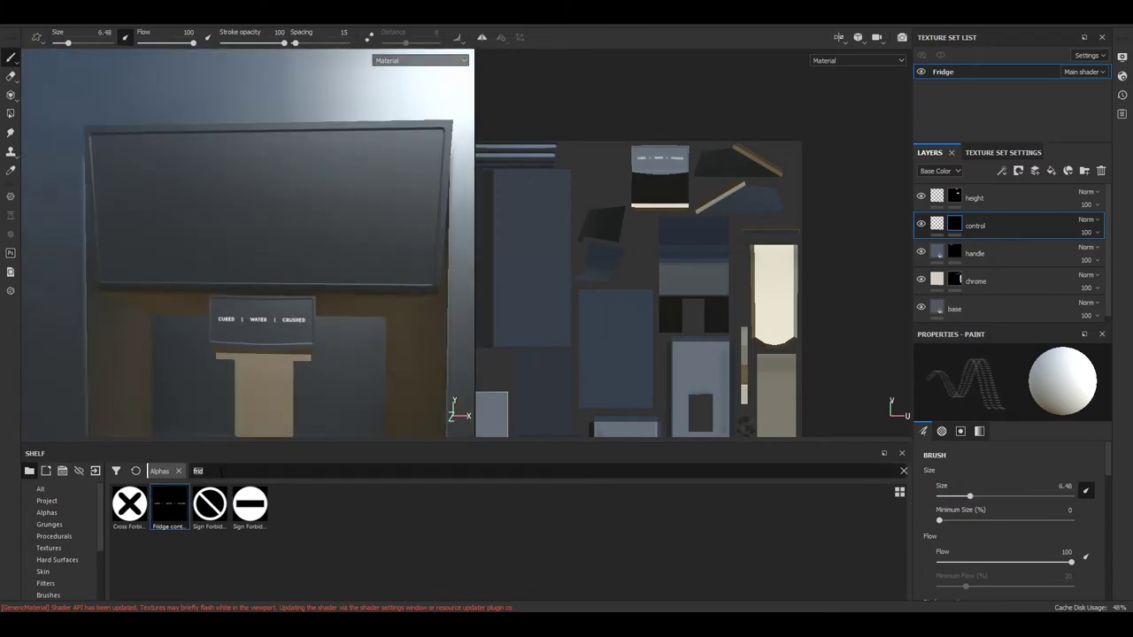
mouse_move(252, 236)
ctrl+right_down()
mouse_move(286, 233)
mouse_move(270, 215)
ctrl+right_up()
click(876, 37)
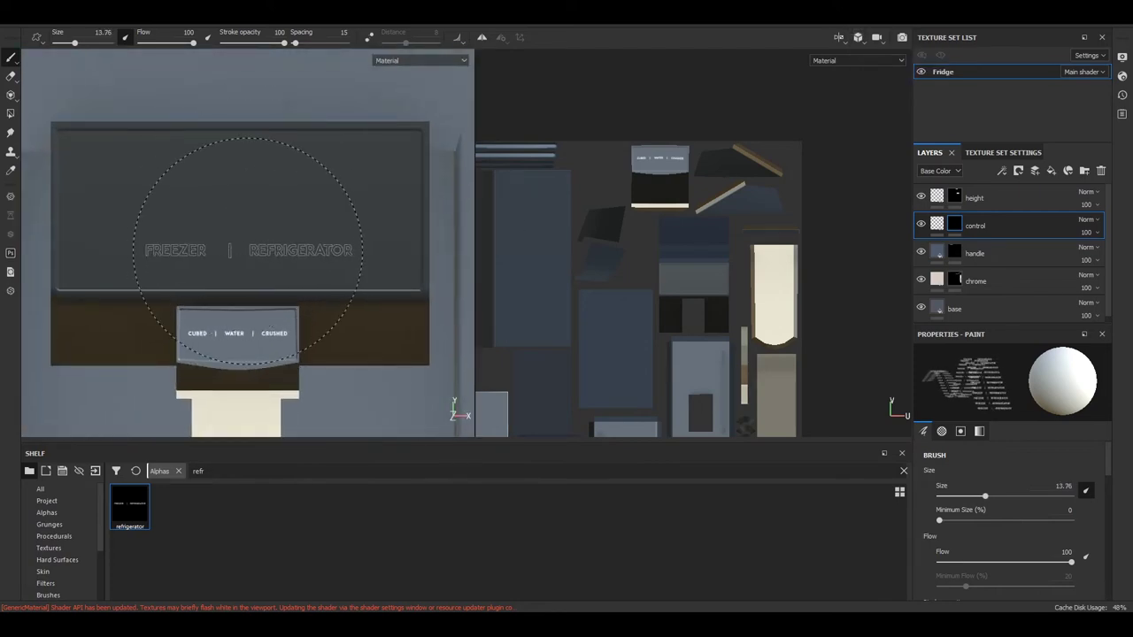
click(248, 250)
key(BackSpace)
key(BackSpace)
key(BackSpace)
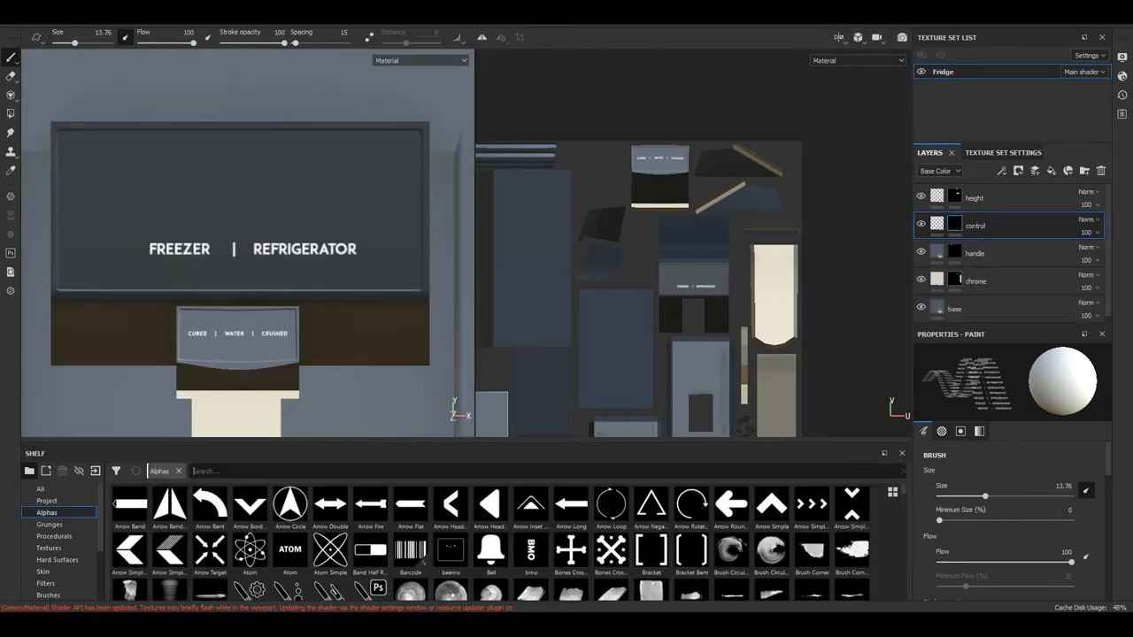
text(num)
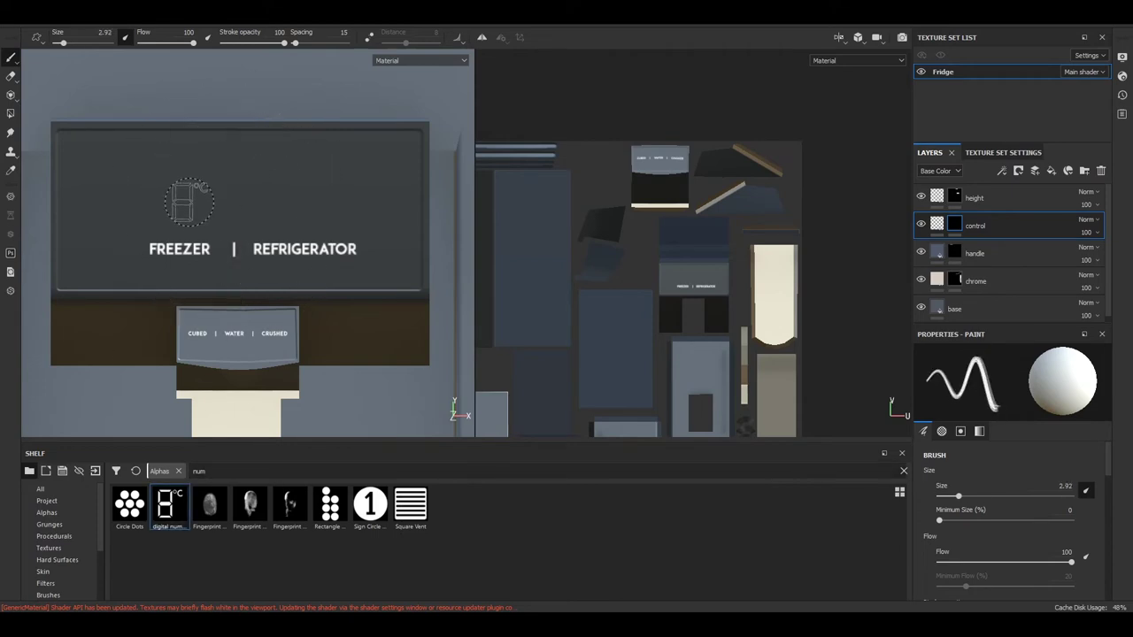
Duplicate the control layer and stamp the digital number alpha as 88 above both labels
scroll(315, 204, up, 2)
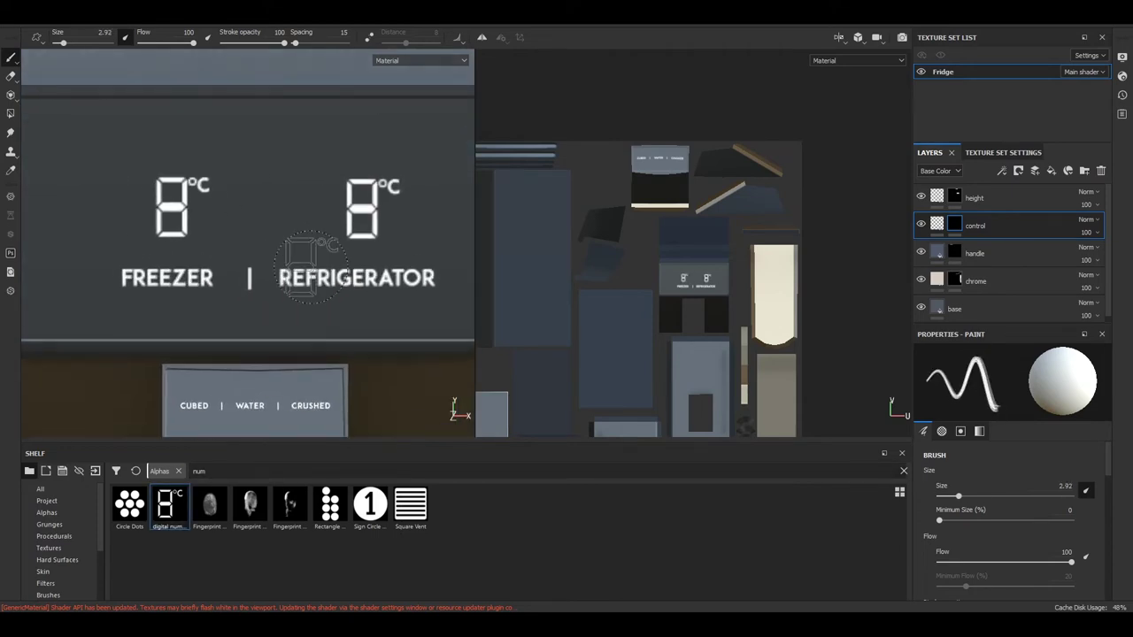
scroll(188, 205, up, 1)
key(ctrl+d)
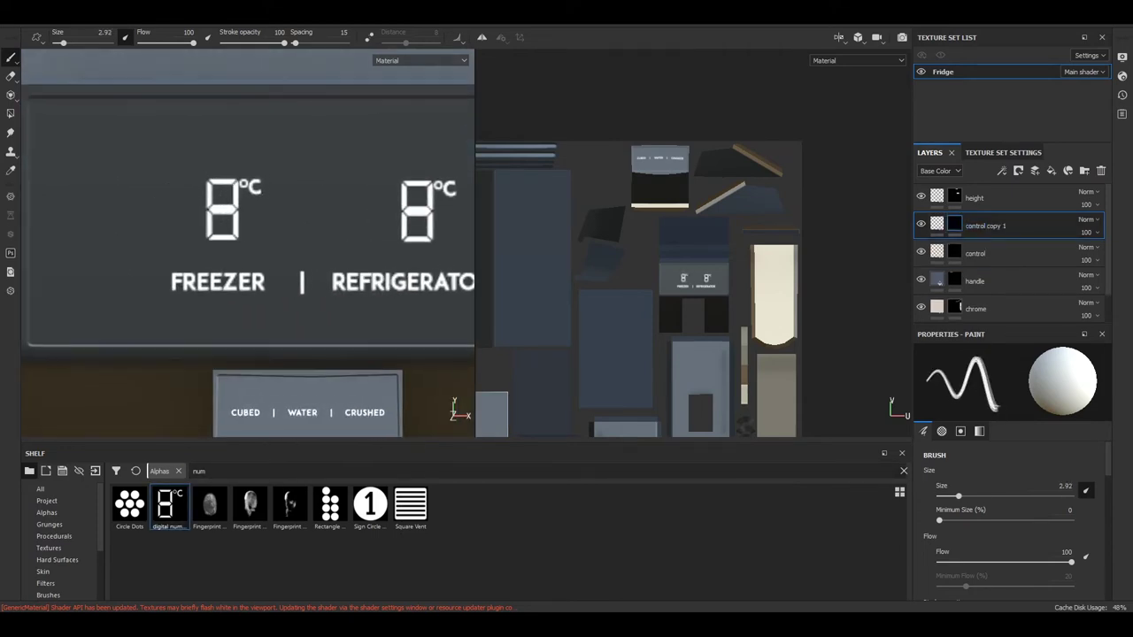
click(189, 210)
middle_drag(188, 210, 95, 214)
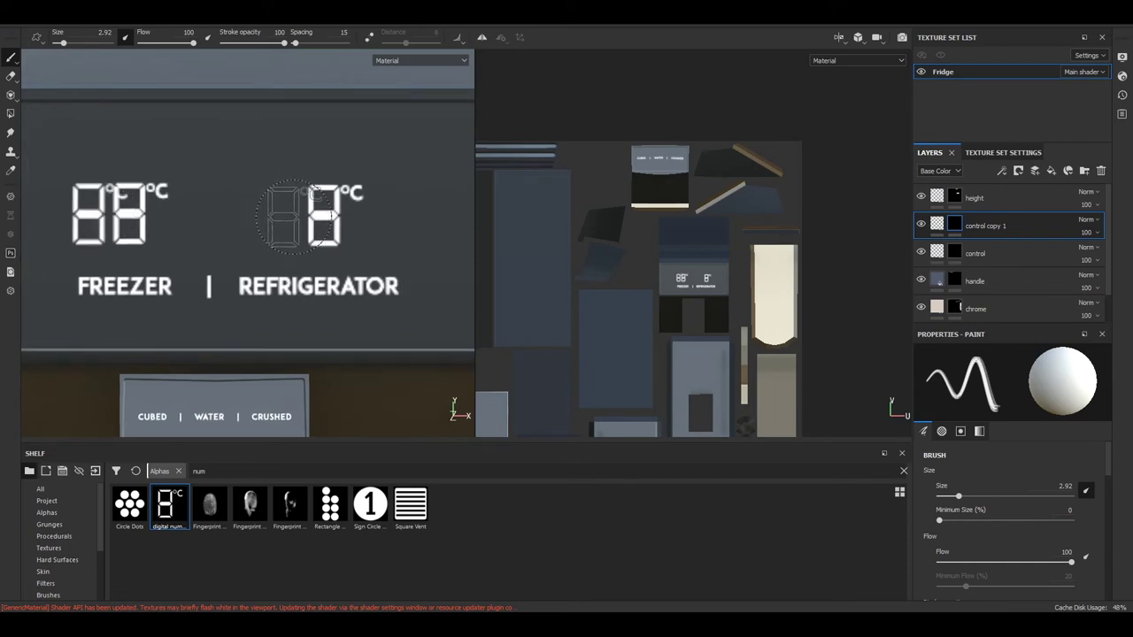
click(295, 216)
middle_drag(295, 217, 290, 223)
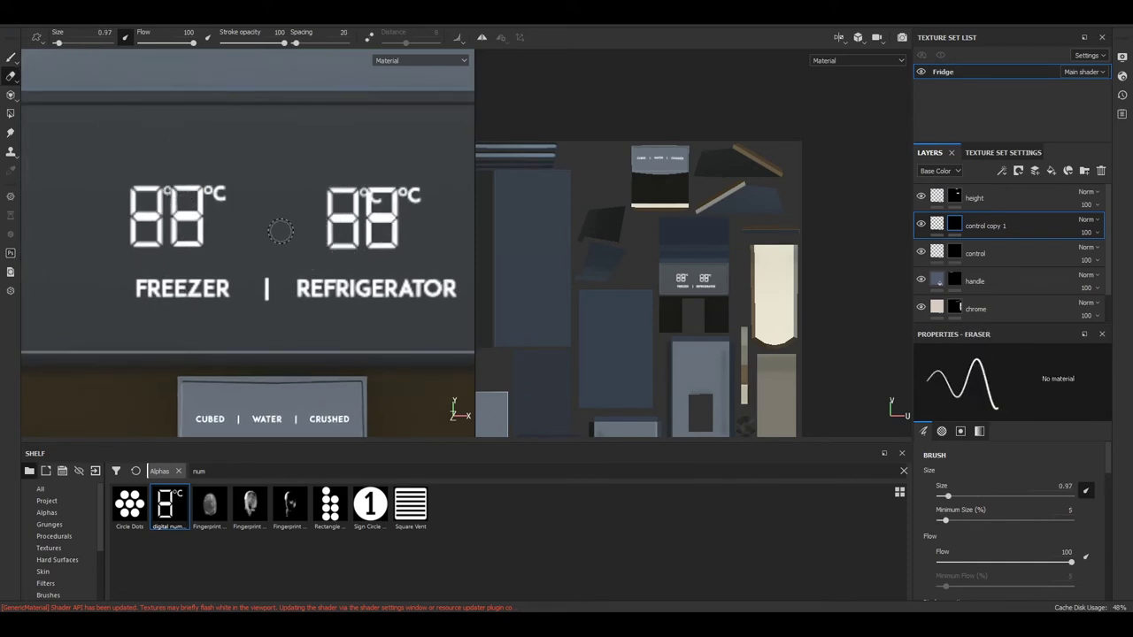
Erase digit segments so the readouts show 14 and 2
scroll(69, 531, down, 2)
click(69, 514)
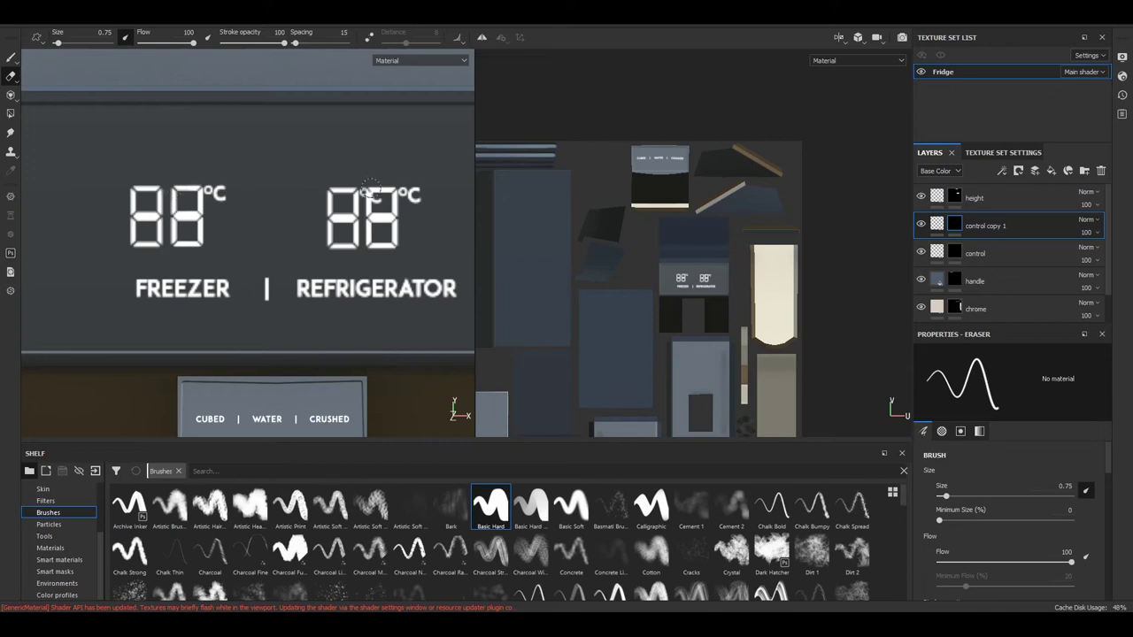
scroll(228, 232, up, 2)
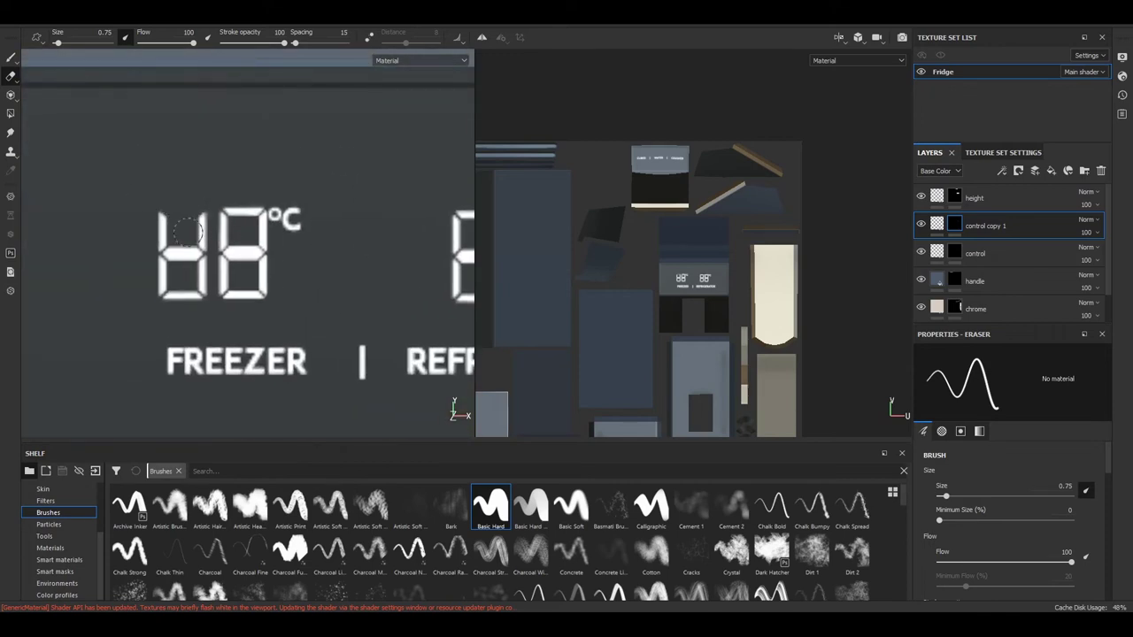
key(ctrl+z)
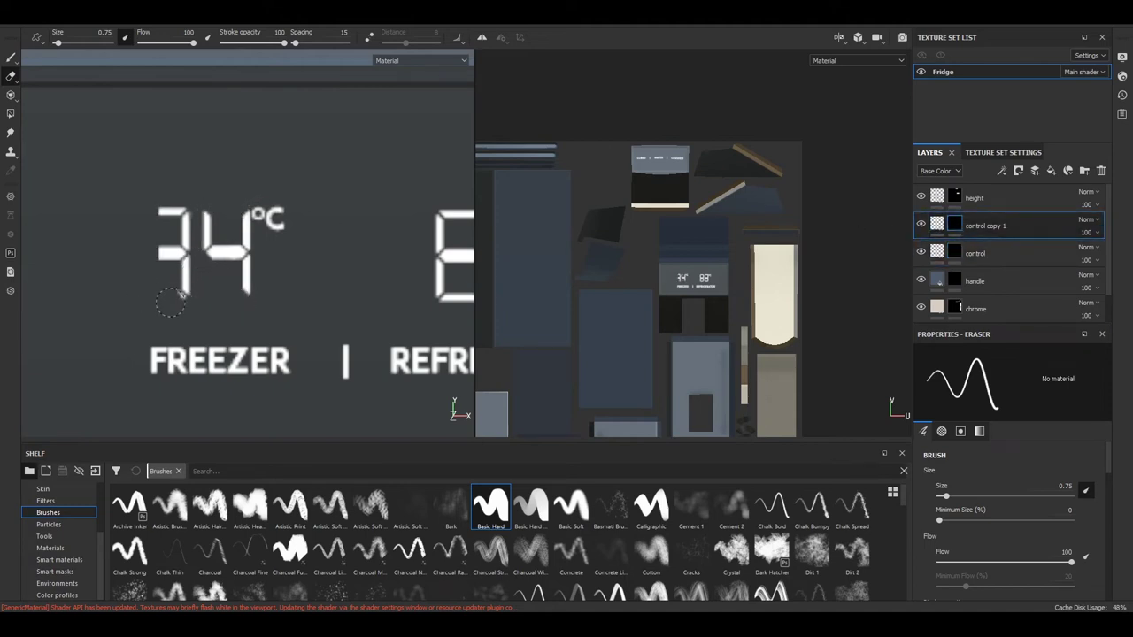
scroll(160, 210, down, 3)
scroll(275, 217, up, 2)
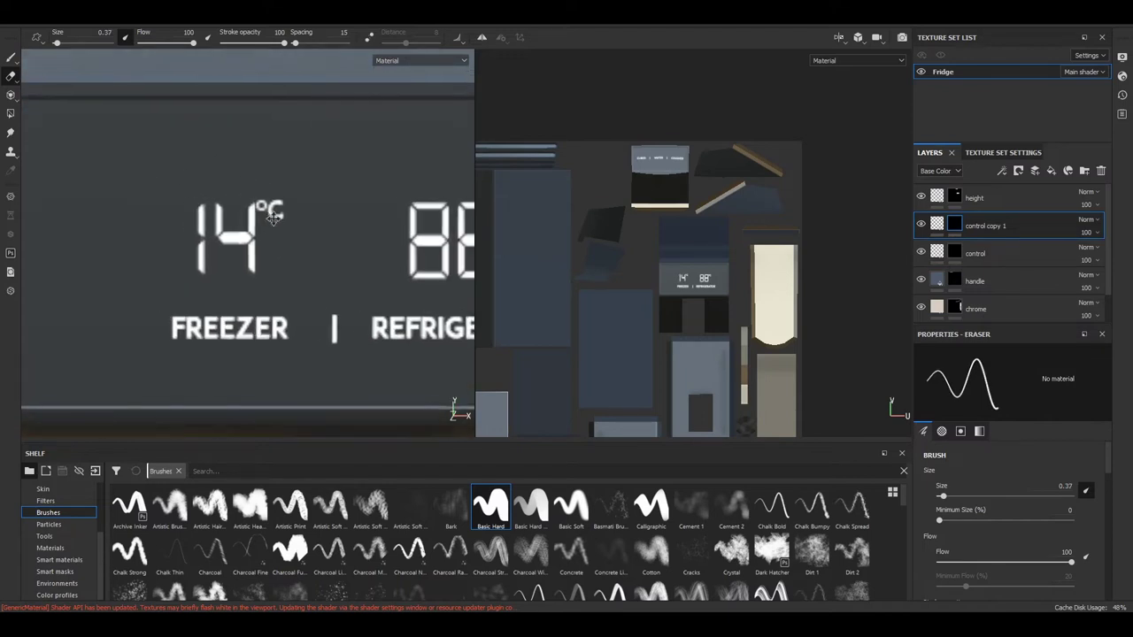
Paint a minus sign before 14 on the control layer to read -14
click(955, 254)
key(1)
scroll(272, 265, up, 2)
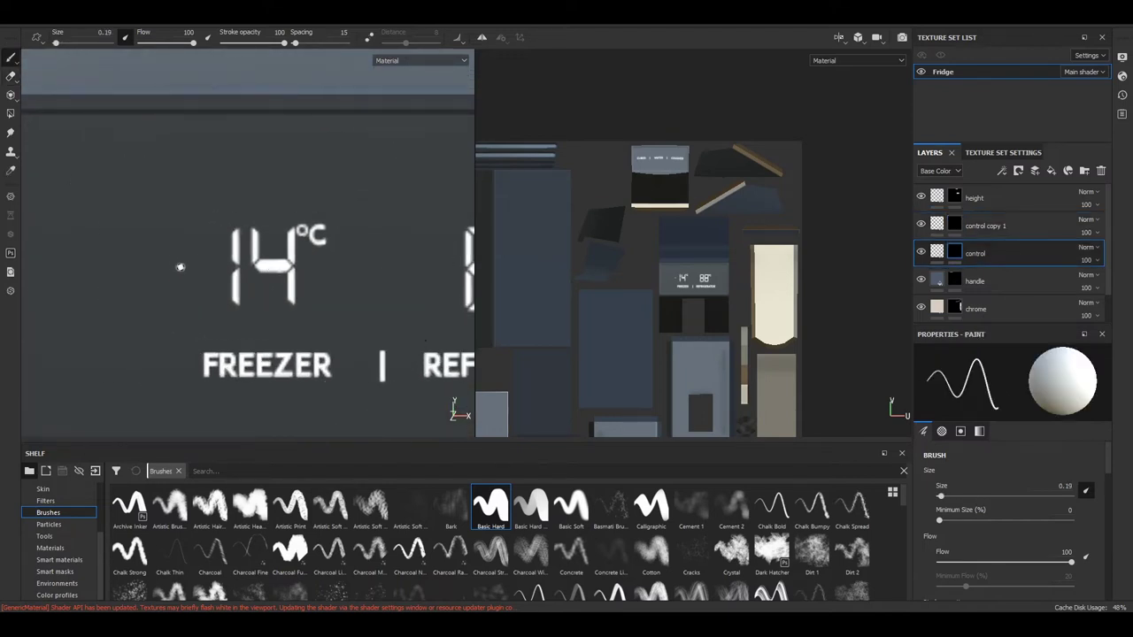
drag(180, 267, 215, 268)
scroll(234, 194, down, 2)
scroll(364, 278, up, 2)
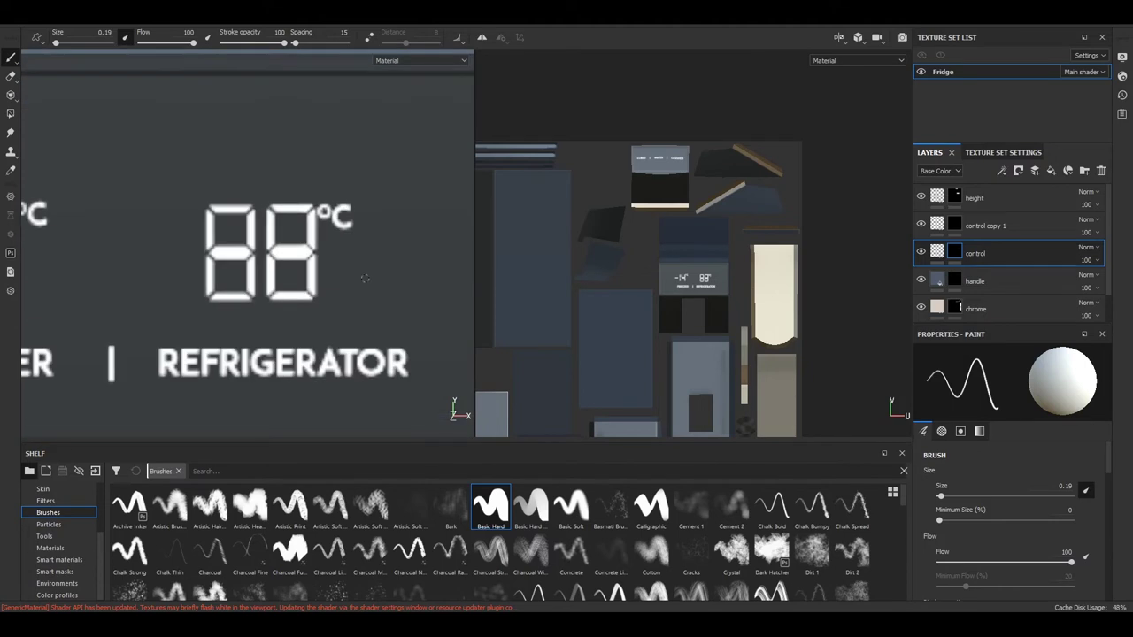
click(965, 226)
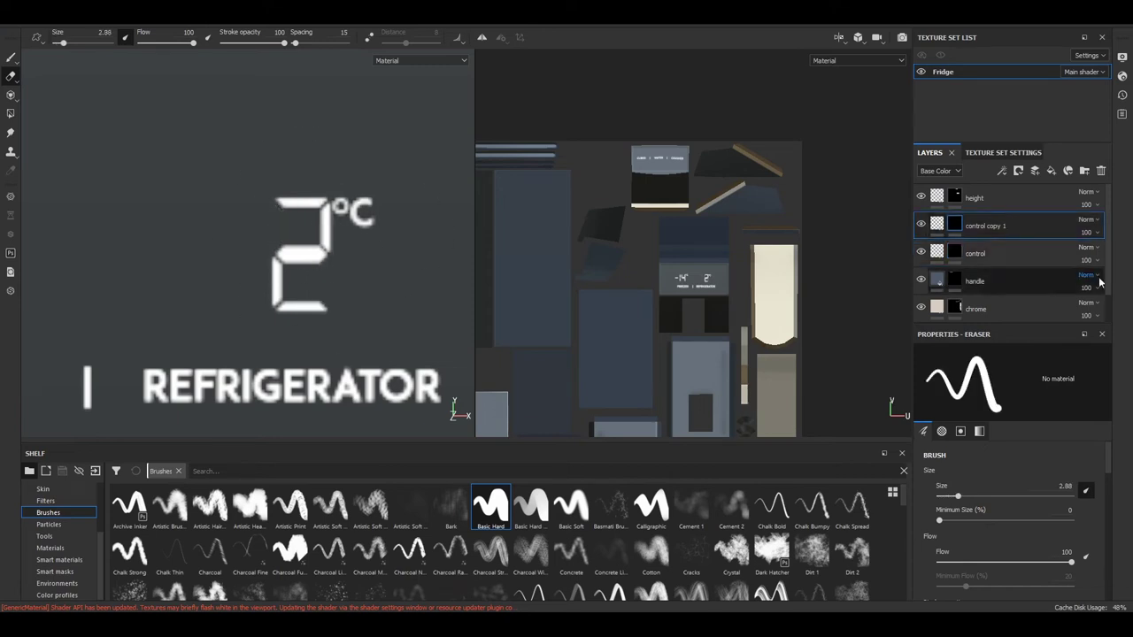
Stamp the WiFi alpha, found by searching 'wif', left of the -14°C freezer readout
click(973, 253)
key(1)
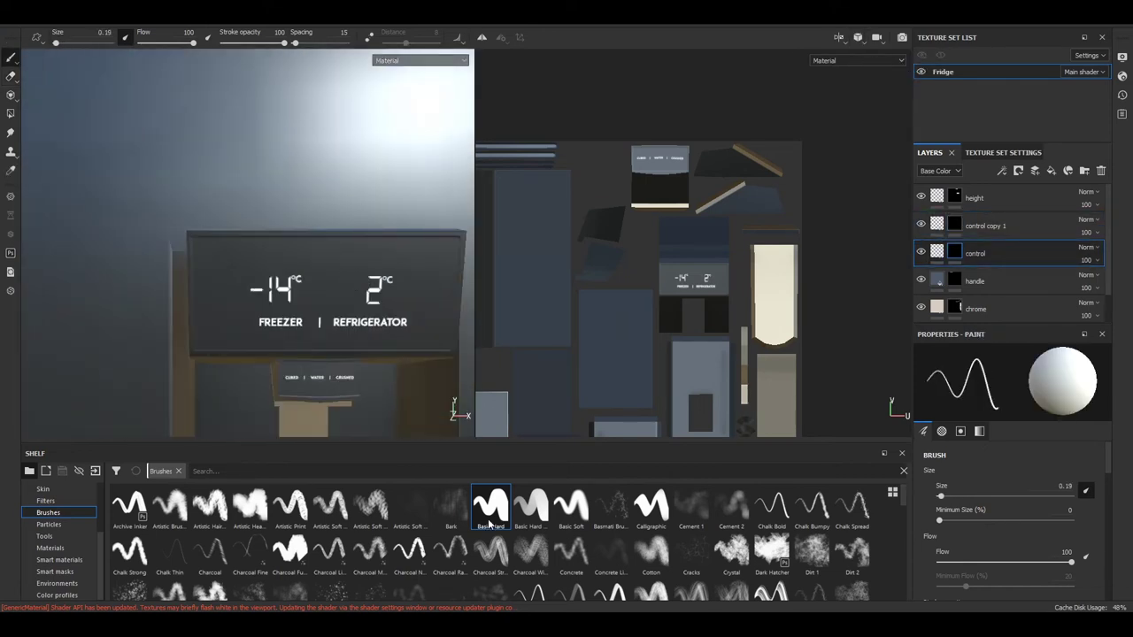
click(46, 513)
click(204, 471)
text(wif)
click(129, 505)
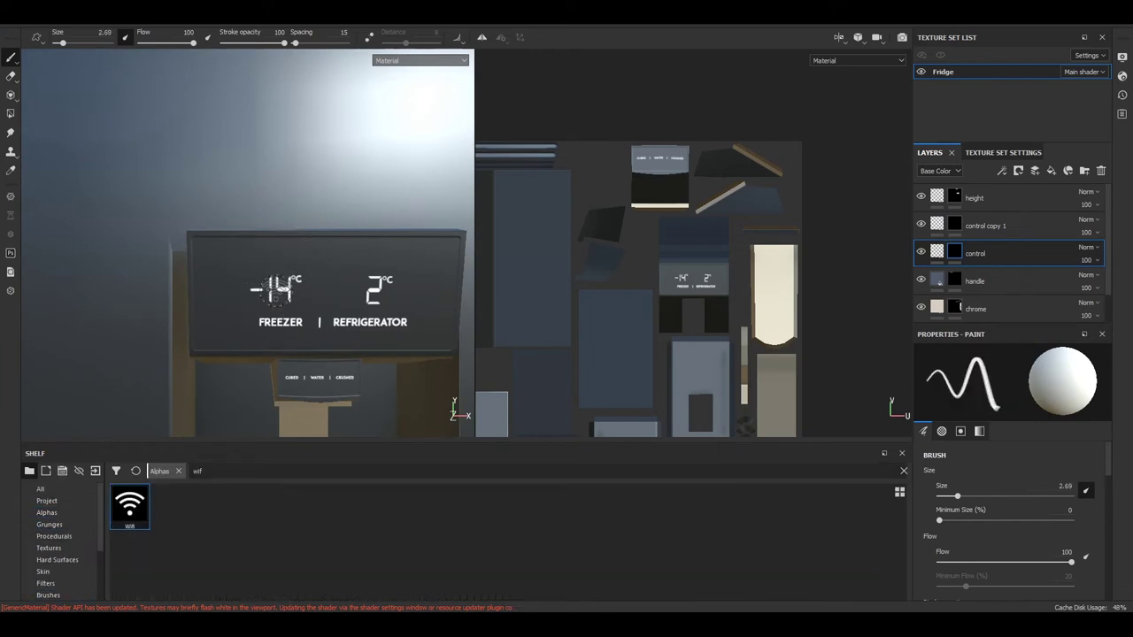
scroll(240, 261, up, 2)
middle_drag(200, 245, 50, 245)
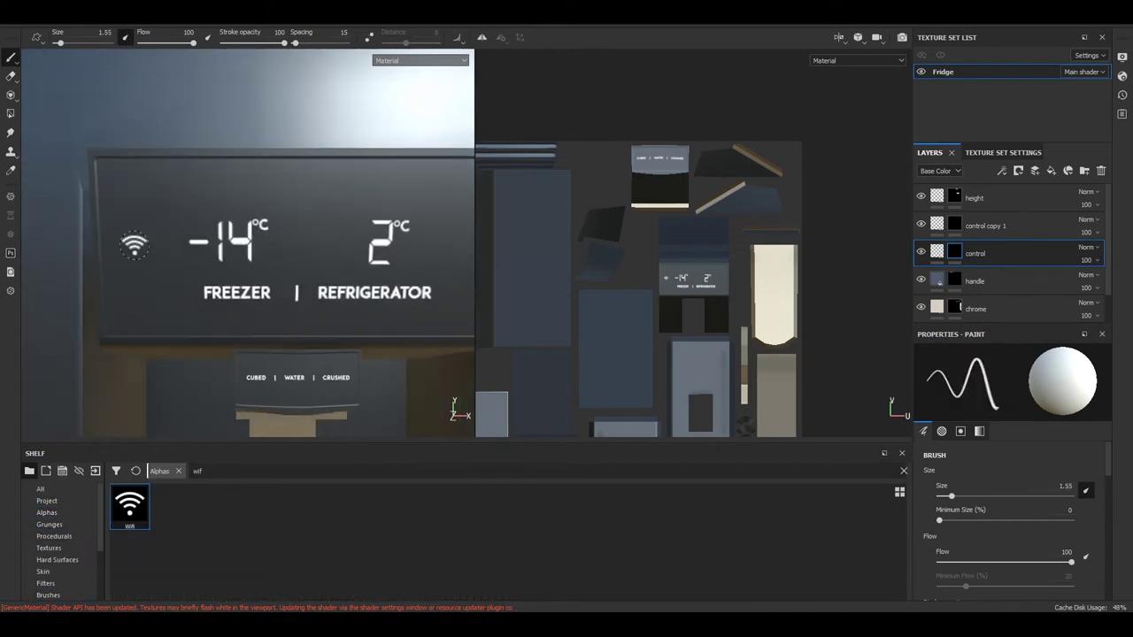
Search alphas for 'sno' and name a new layer 'brush'
triple_click(204, 471)
text(sno)
click(490, 505)
scroll(250, 217, down, 3)
mouse_move(208, 192)
alt+mouse_down()
mouse_move(303, 262)
mouse_move(293, 123)
alt+mouse_up()
scroll(302, 262, up, 3)
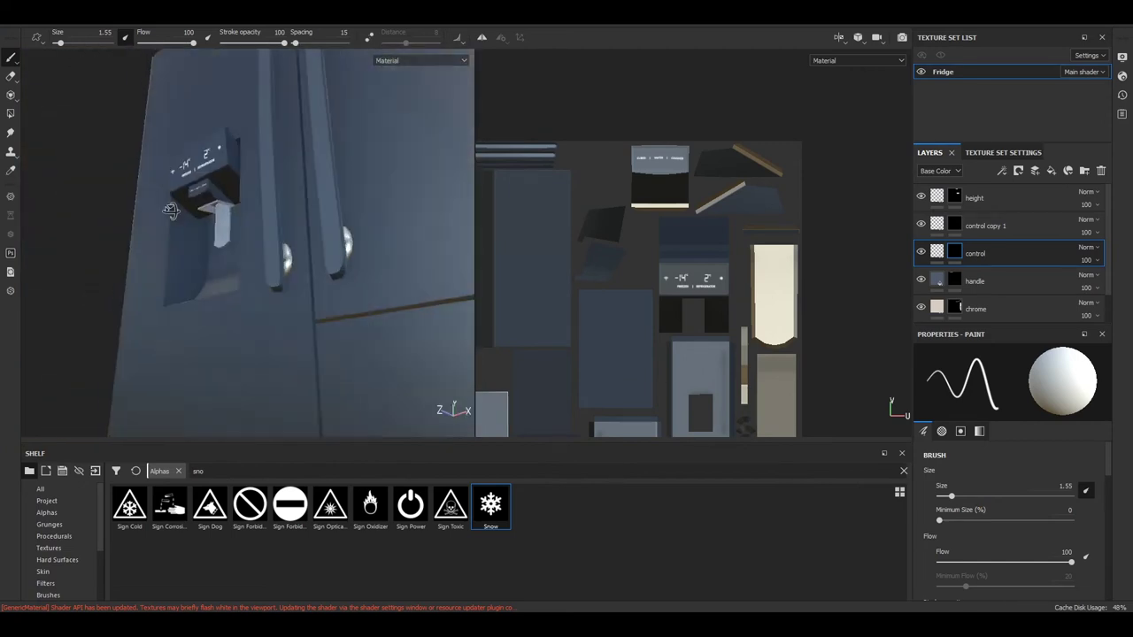
click(1000, 226)
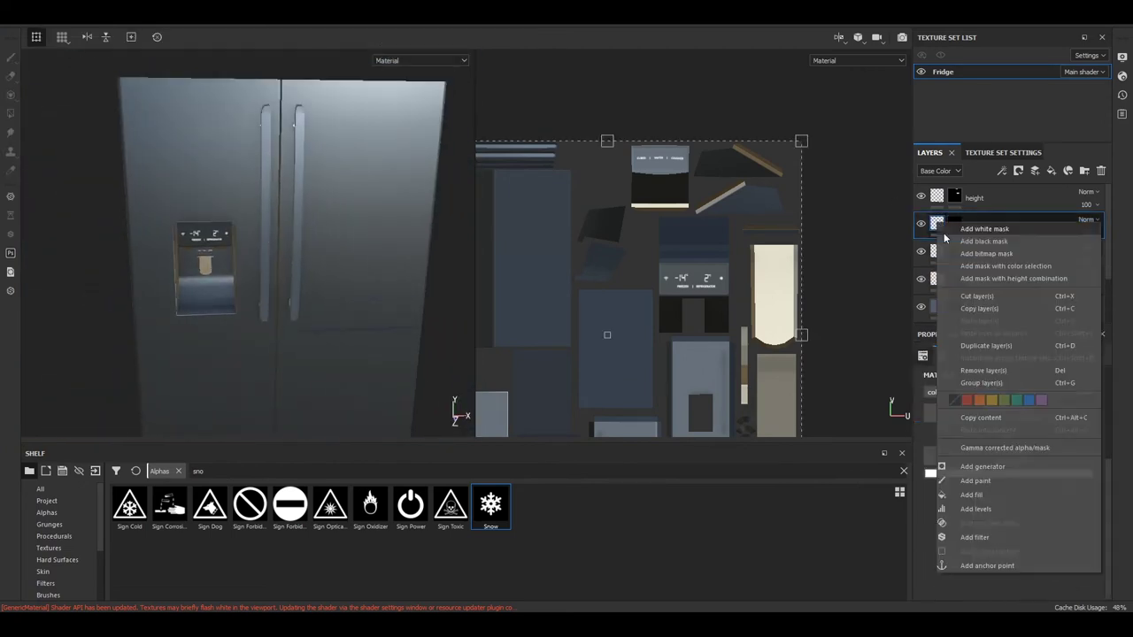
Mask the brush layer and fill the mask with Directional Scratches from Procedurals
click(1010, 461)
click(955, 225)
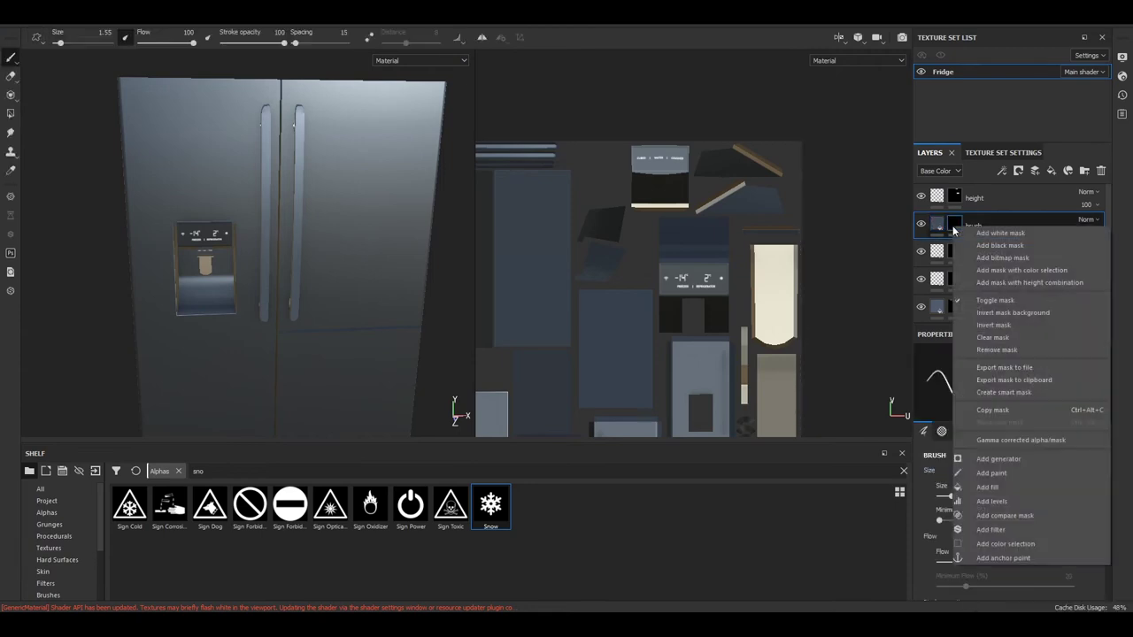
click(50, 524)
click(81, 536)
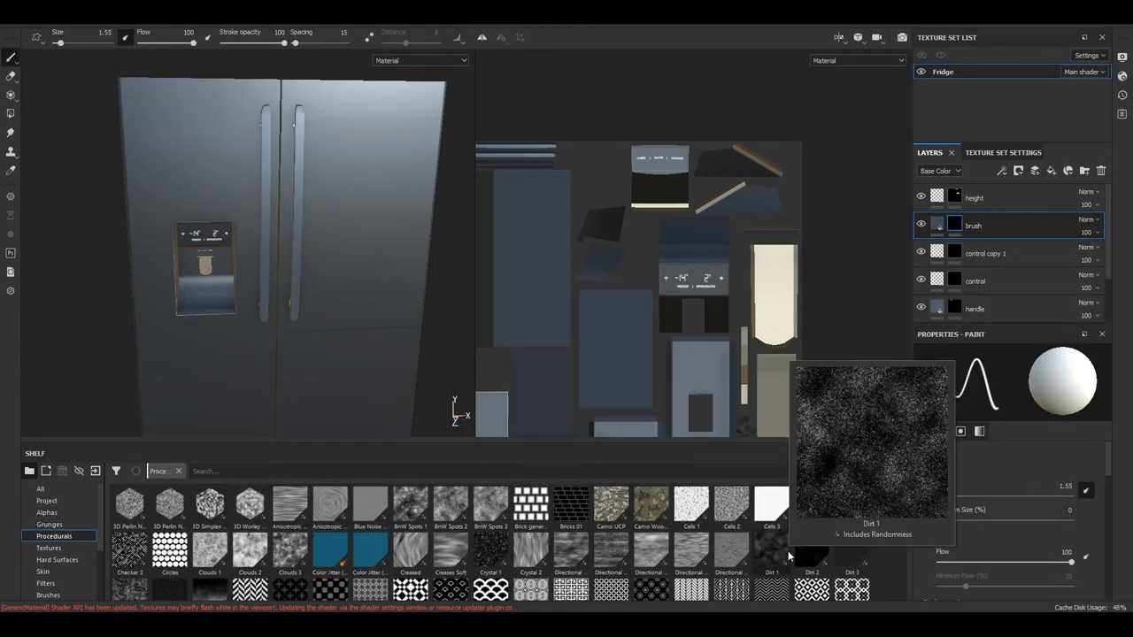
right_click(961, 227)
click(991, 266)
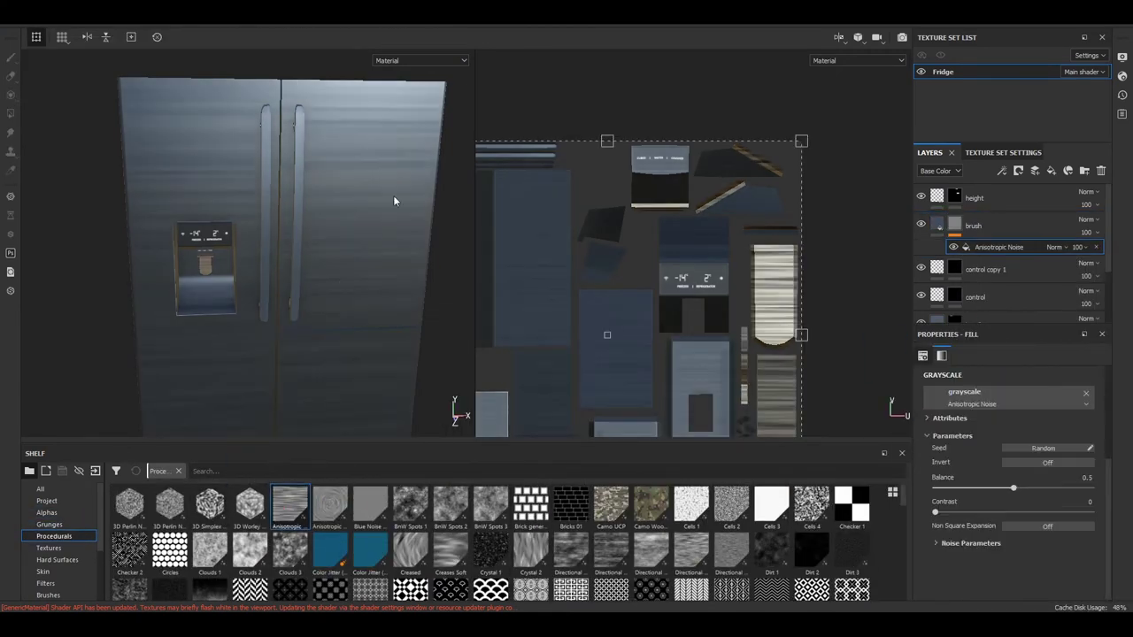
scroll(343, 247, up, 5)
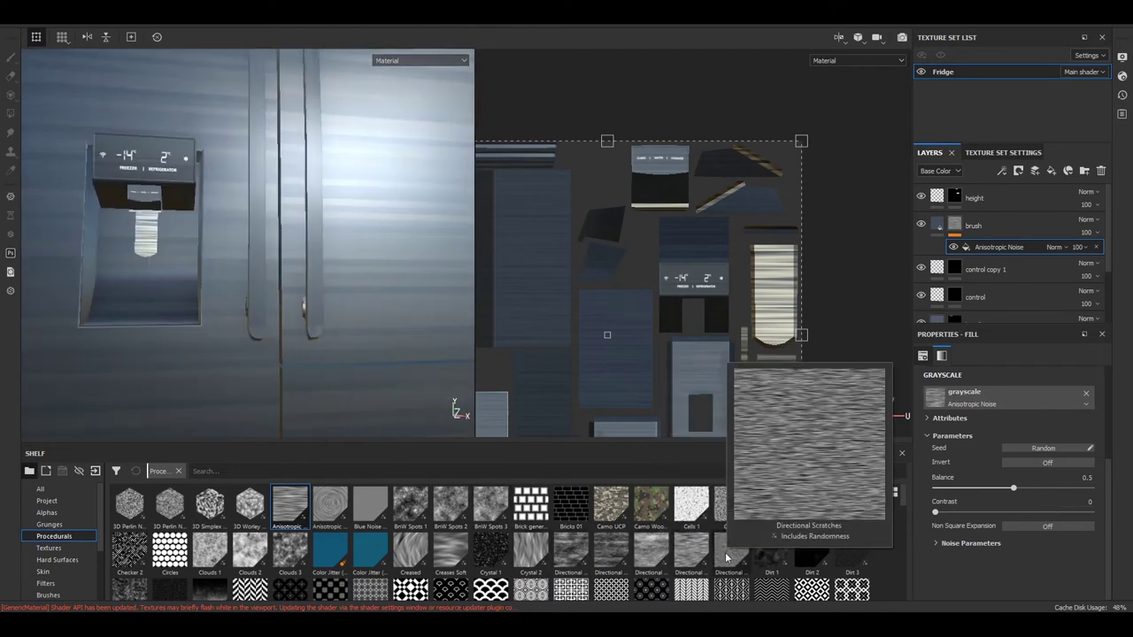
drag(731, 553, 960, 398)
Add a paint effect to the brush layer using Polygon Fill
scroll(285, 247, down, 5)
alt+drag(285, 247, 384, 336)
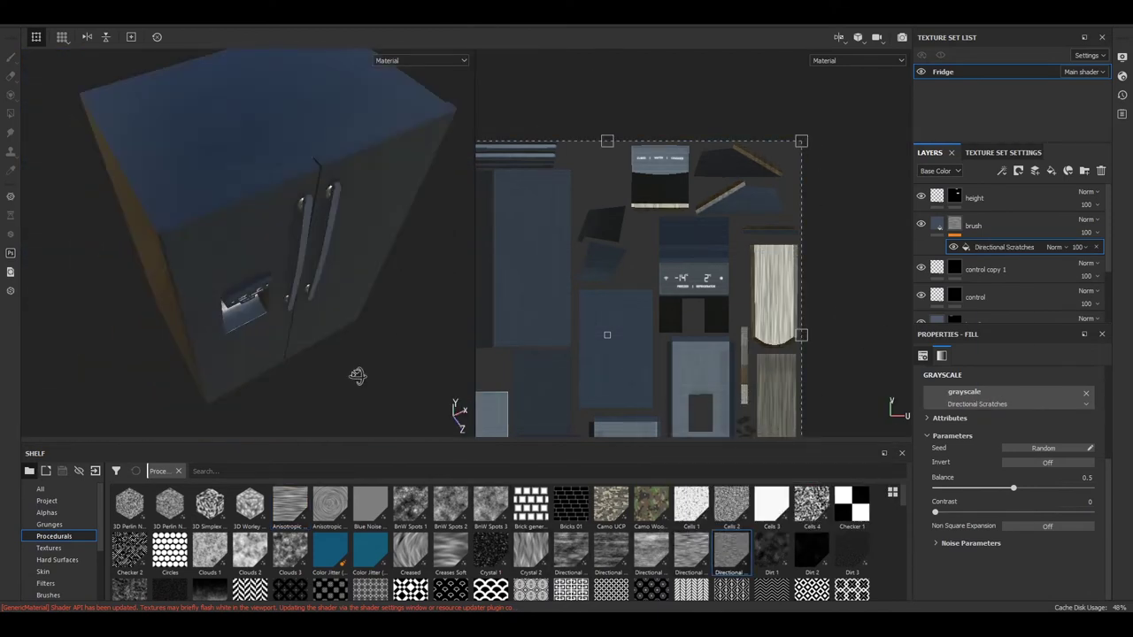
scroll(263, 248, up, 4)
alt+drag(262, 248, 386, 345)
click(974, 225)
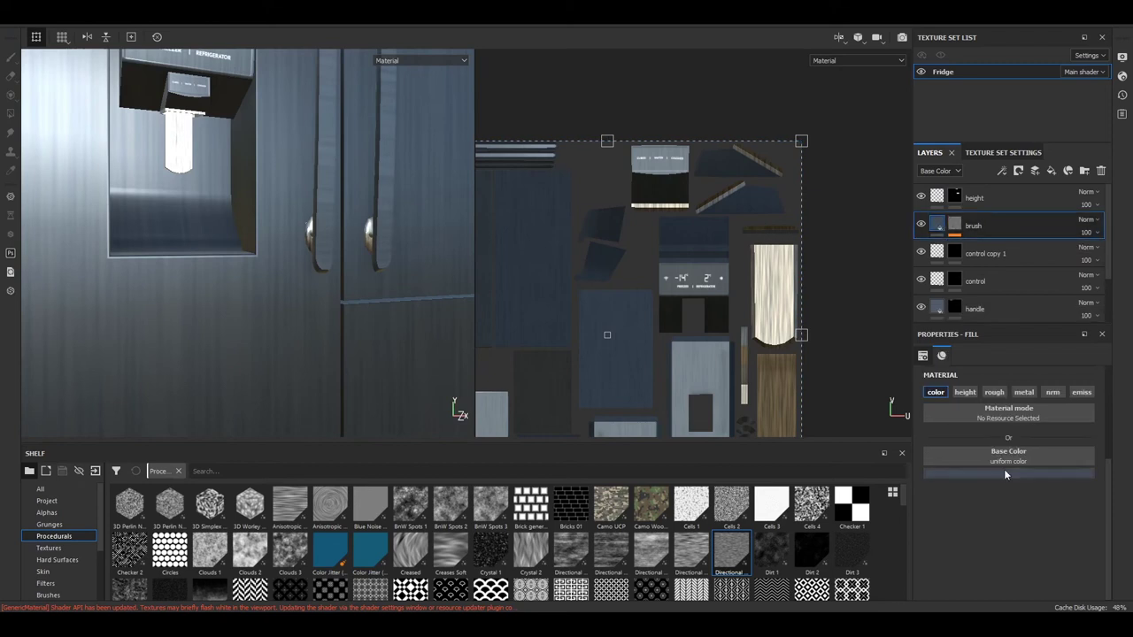
scroll(496, 387, down, 3)
mouse_move(496, 387)
alt+mouse_down()
mouse_move(239, 154)
mouse_move(155, 164)
mouse_move(273, 211)
alt+mouse_up()
key(1)
key(4)
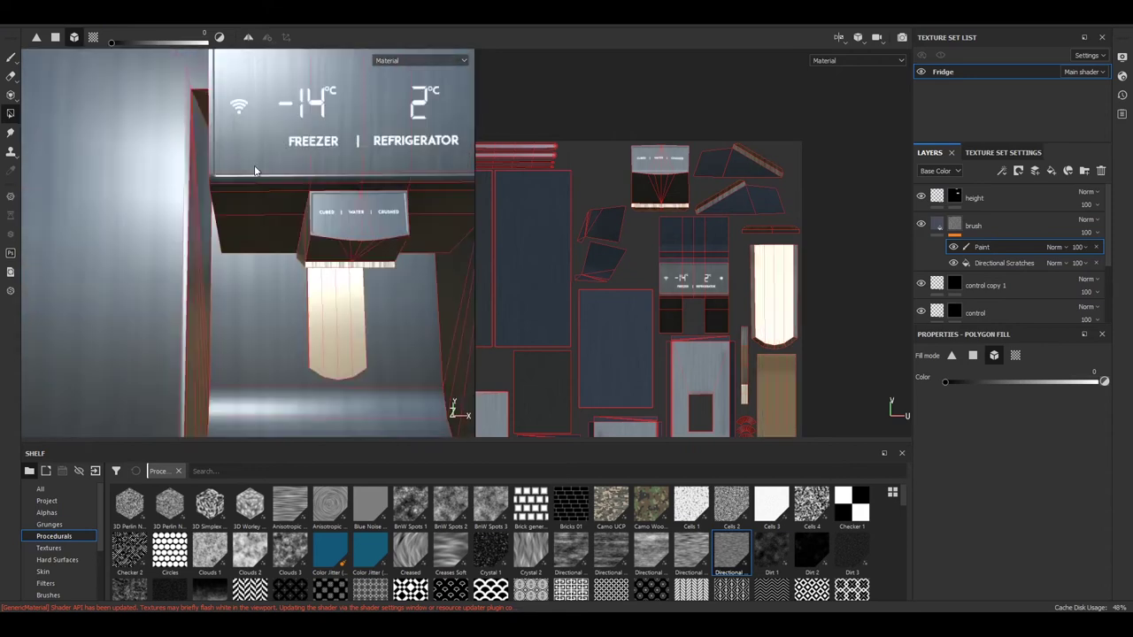
Select the feet layer's mask with the Paint tool and open its Fill properties
scroll(273, 210, down, 5)
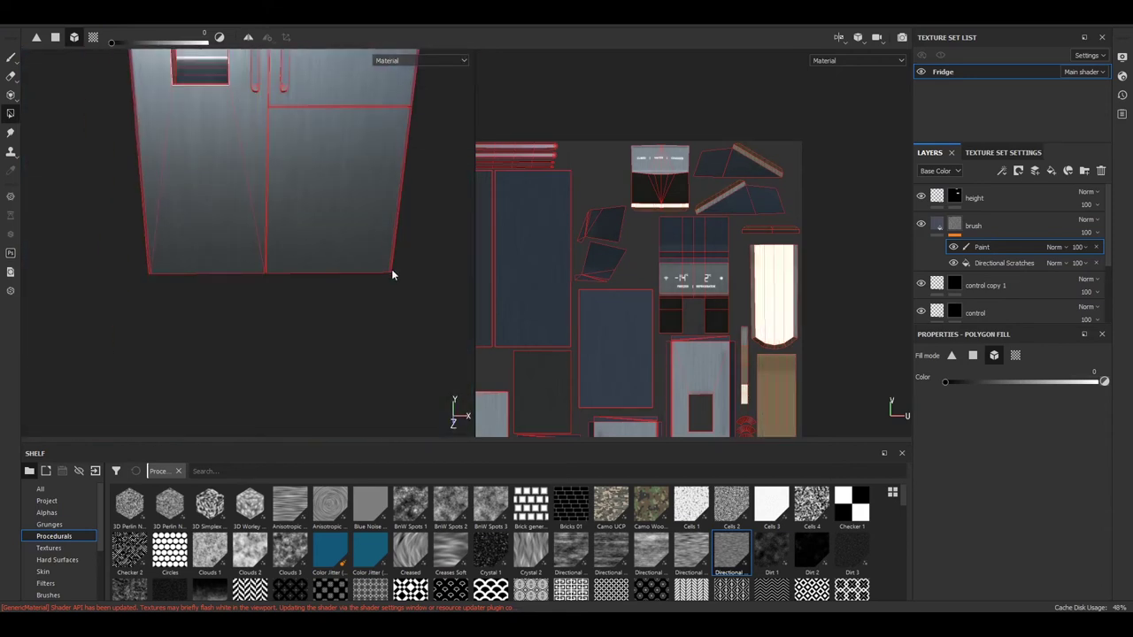
scroll(620, 265, up, 3)
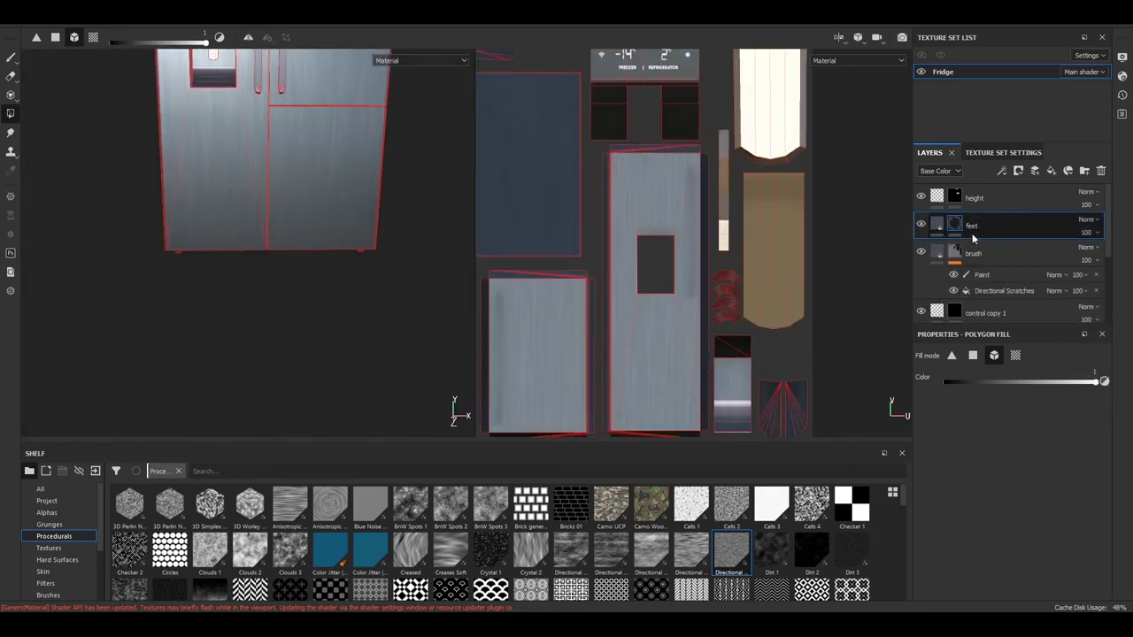
click(972, 235)
click(581, 384)
key(1)
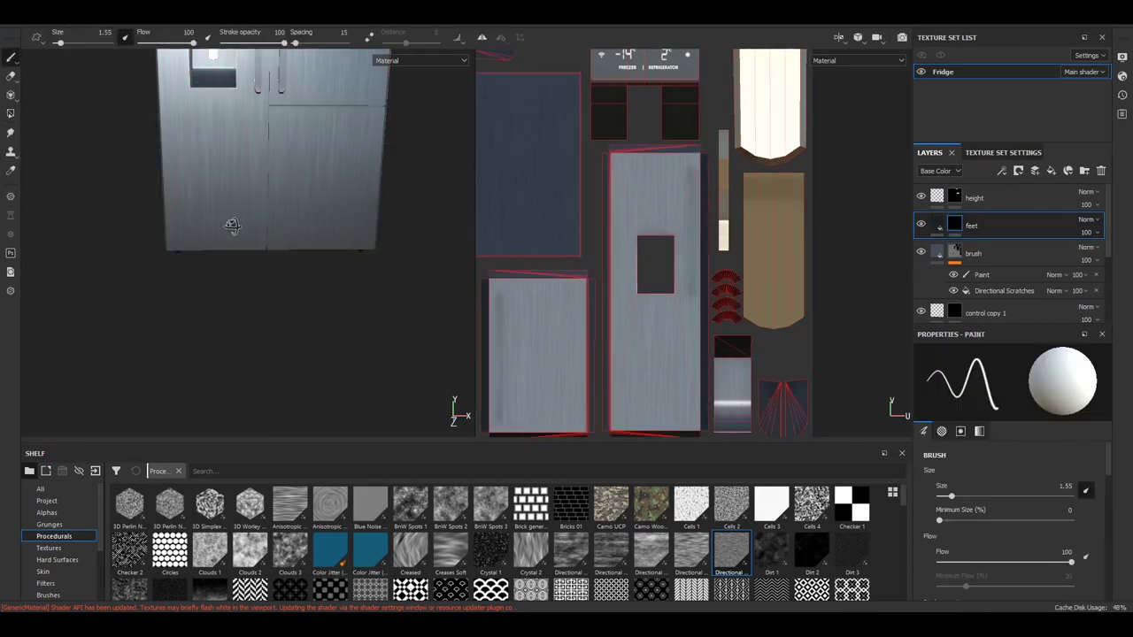
alt+drag(233, 223, 303, 243)
click(954, 225)
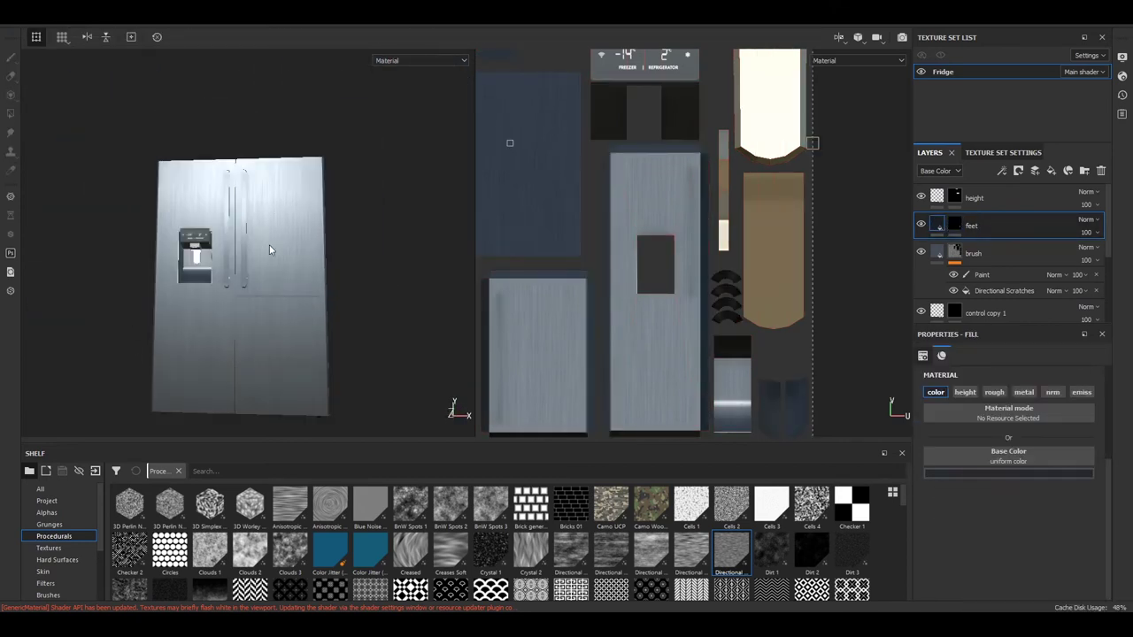
scroll(283, 230, up, 5)
click(978, 290)
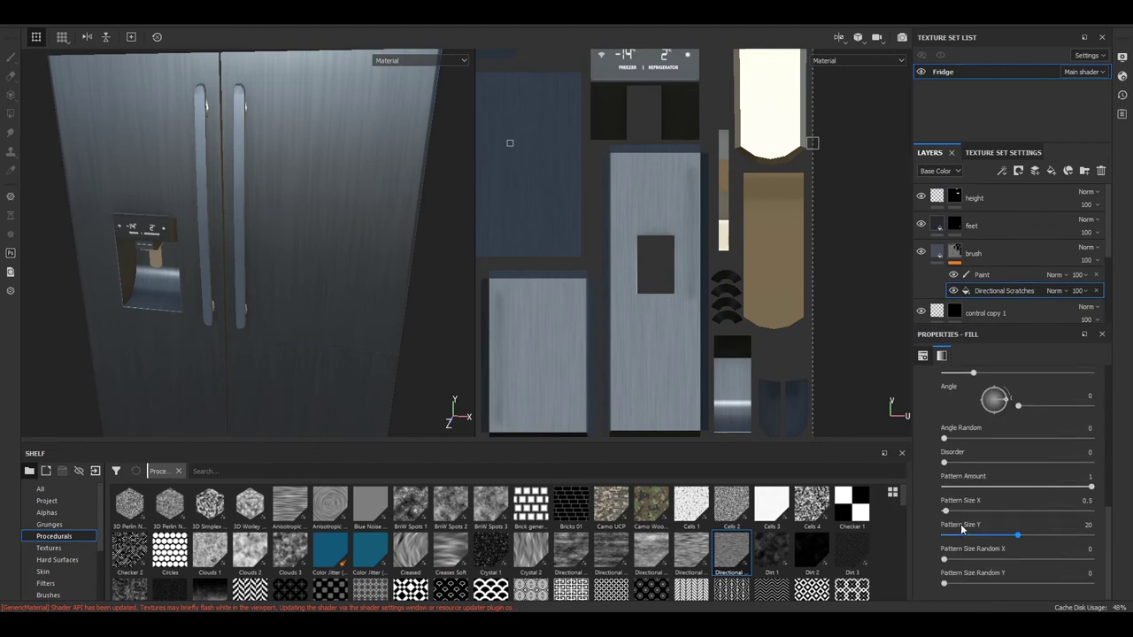
Shrink the Directional Scratches Pattern Size X to 0.32 for finer streaks
drag(968, 516, 947, 515)
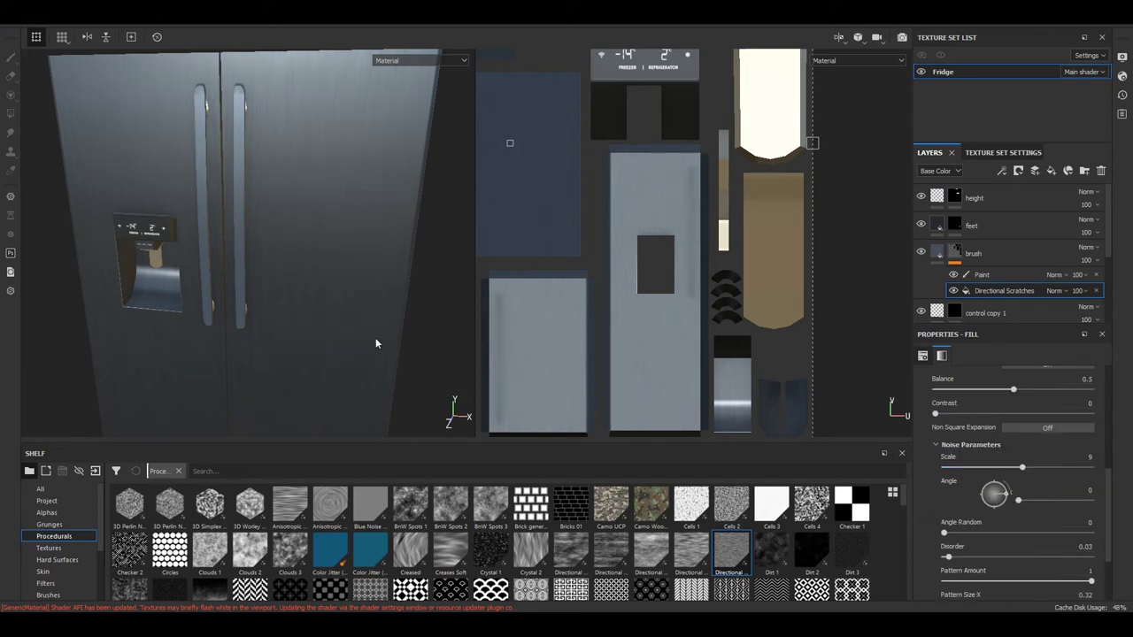
alt+drag(400, 348, 253, 233)
scroll(265, 247, up, 3)
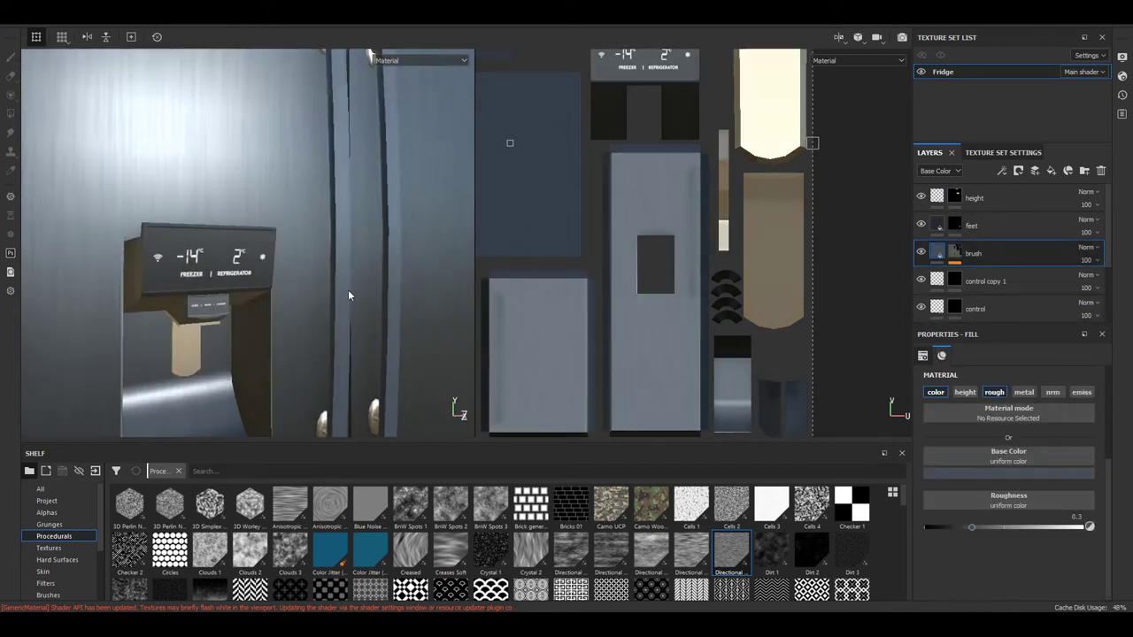
Lower the brush layer's roughness to 0.25
click(1023, 392)
double_click(973, 254)
click(934, 254)
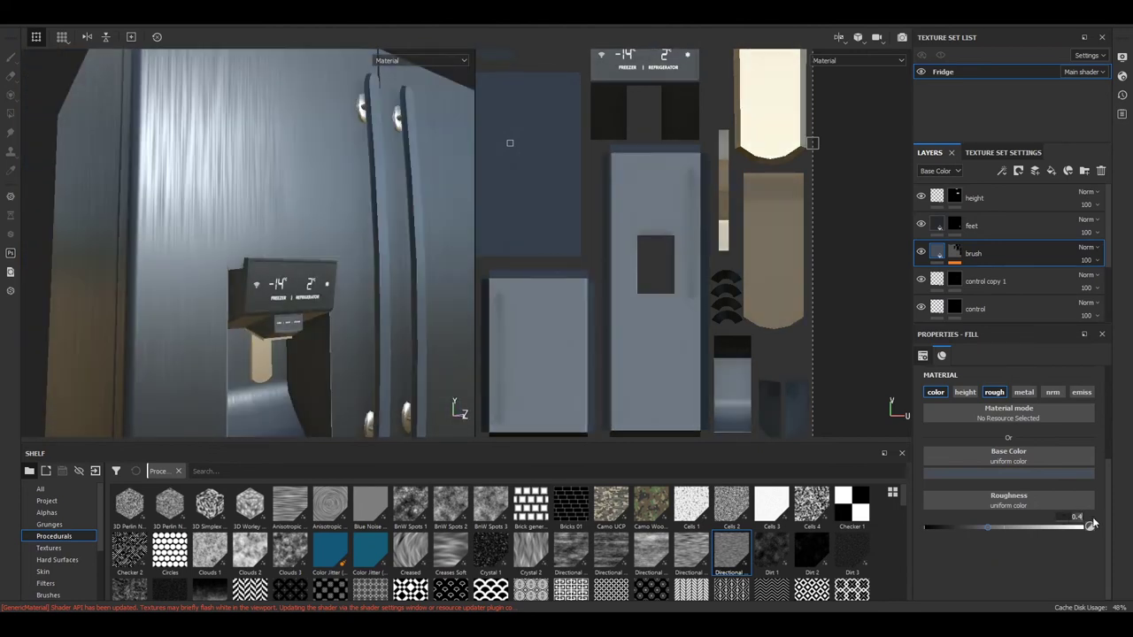
alt+drag(416, 371, 463, 392)
scroll(316, 360, down, 5)
scroll(342, 260, up, 4)
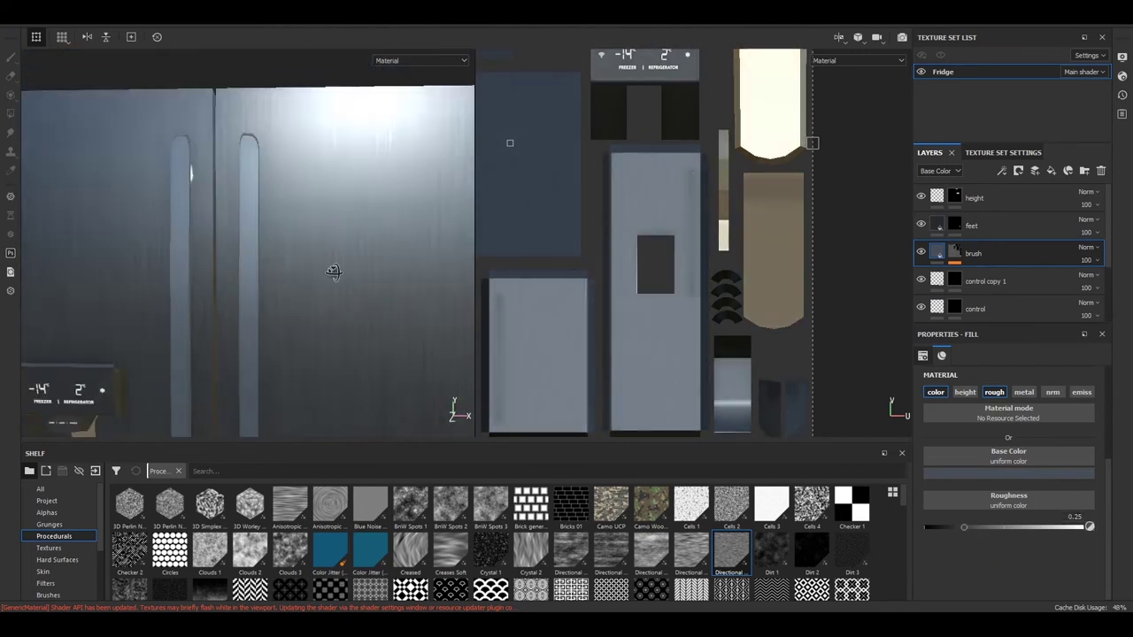
scroll(385, 291, down, 2)
alt+drag(385, 290, 424, 301)
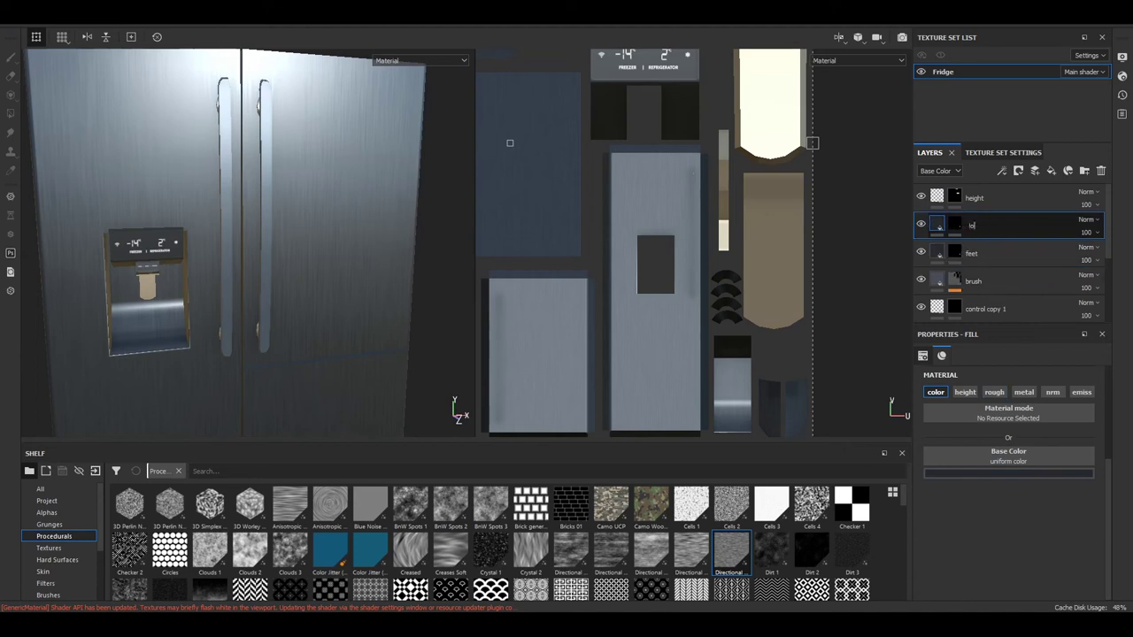
Name the duplicated layer 'logo' and give it a teal base colour
text(logo)
key(Return)
click(1008, 473)
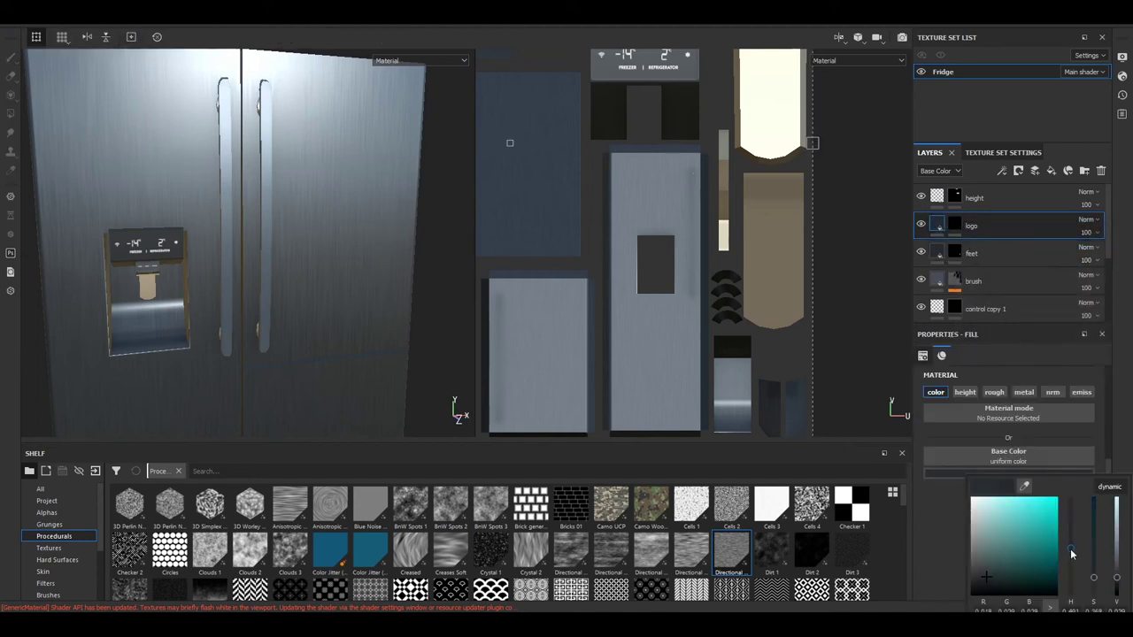
key(1)
mouse_move(265, 265)
alt+mouse_down()
mouse_move(319, 266)
mouse_move(292, 265)
alt+mouse_up()
Stamp the TP logo alpha, enlarged, onto the upper right fridge door
click(47, 512)
text(t)
click(210, 575)
alt+right_drag(253, 195, 292, 144)
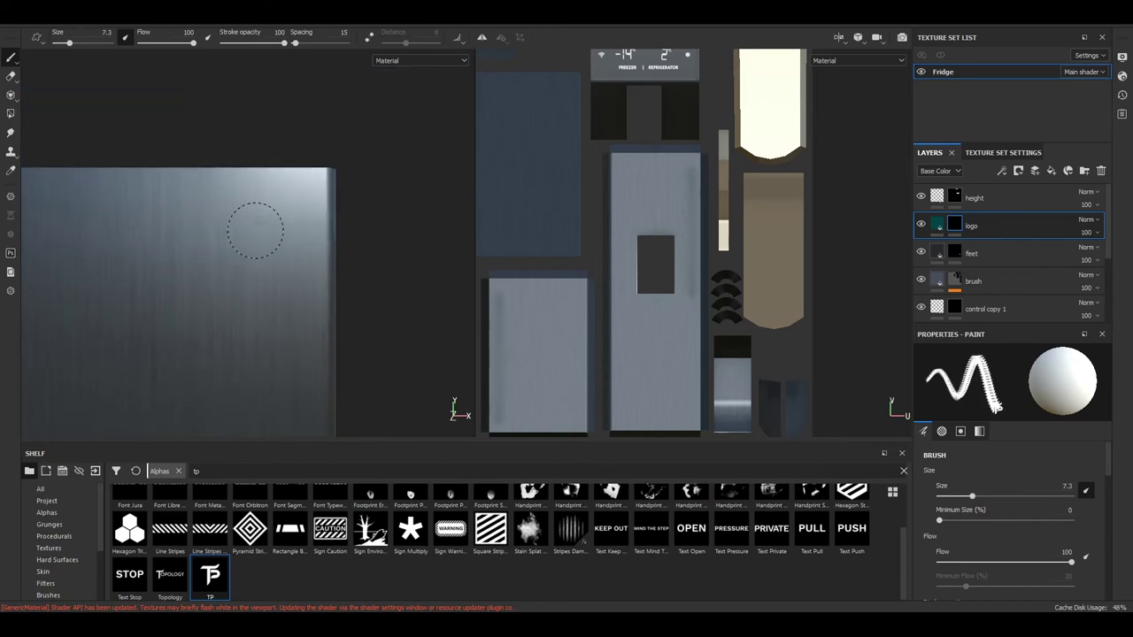
click(229, 210)
Set the logo layer's height to 0.0186 and roughness to 0.5
alt+drag(281, 217, 354, 221)
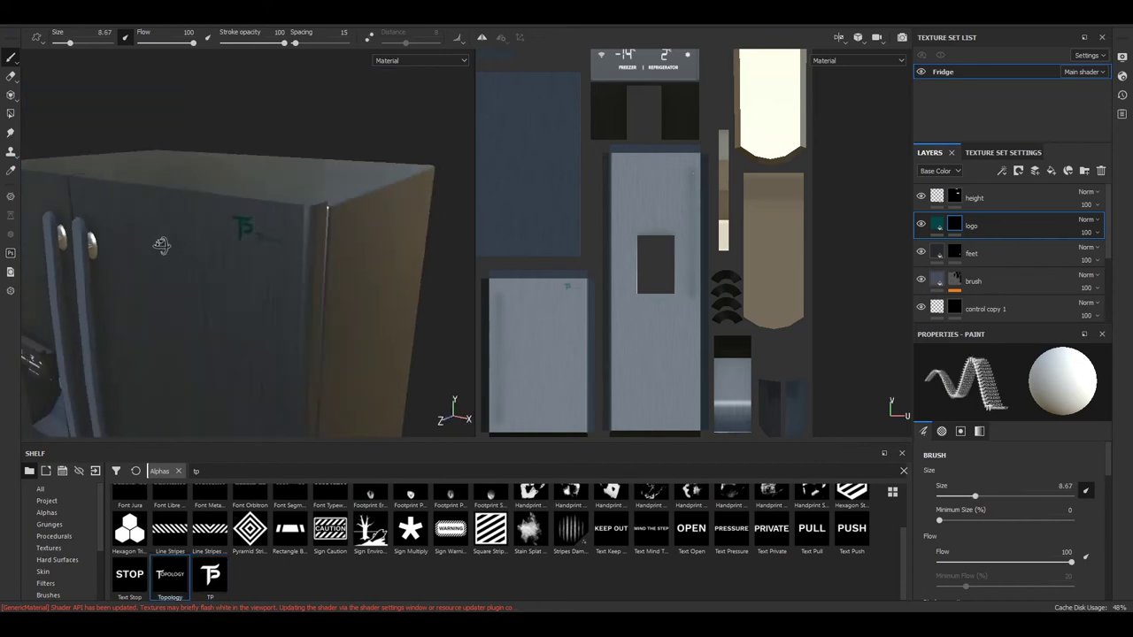
key(4)
click(1018, 473)
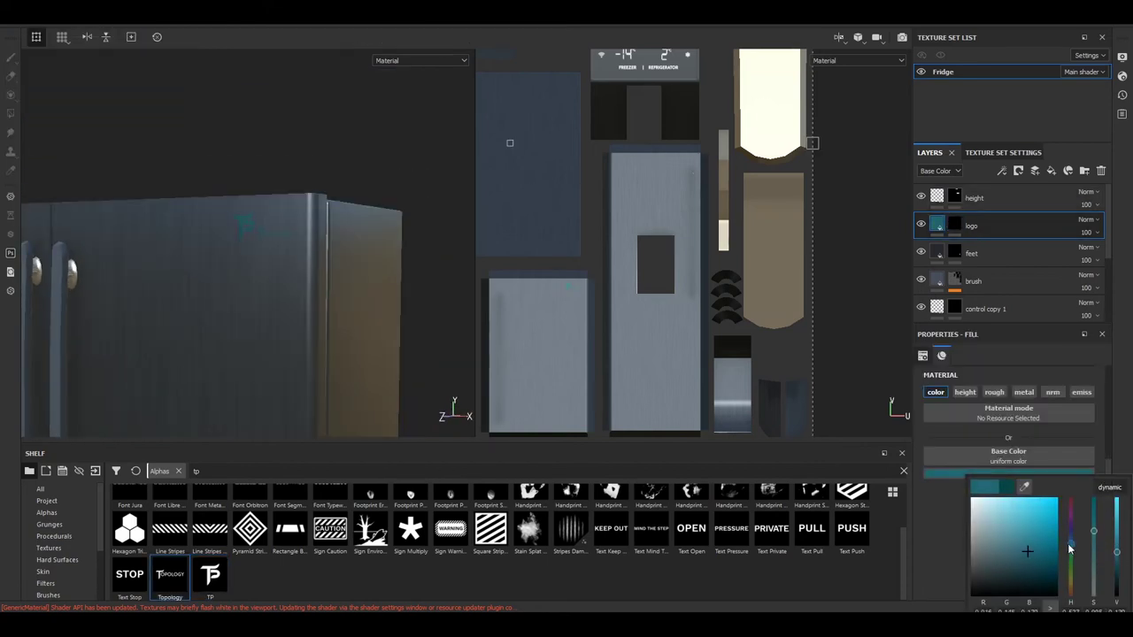
alt+drag(278, 207, 525, 279)
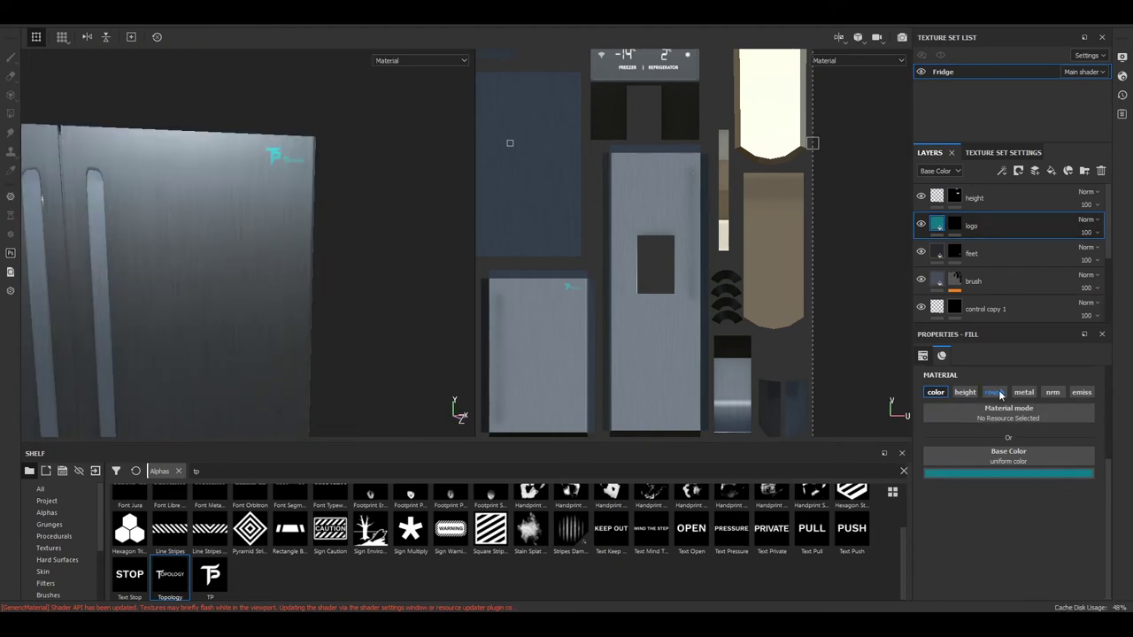
alt+drag(344, 184, 428, 177)
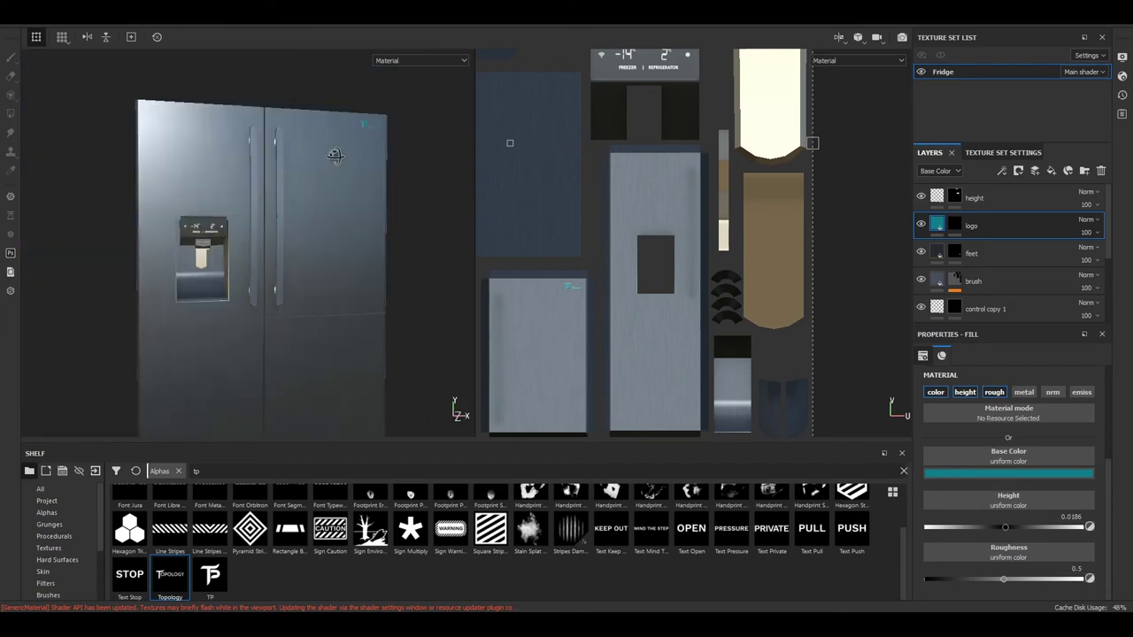
key(1)
click(943, 227)
click(1009, 473)
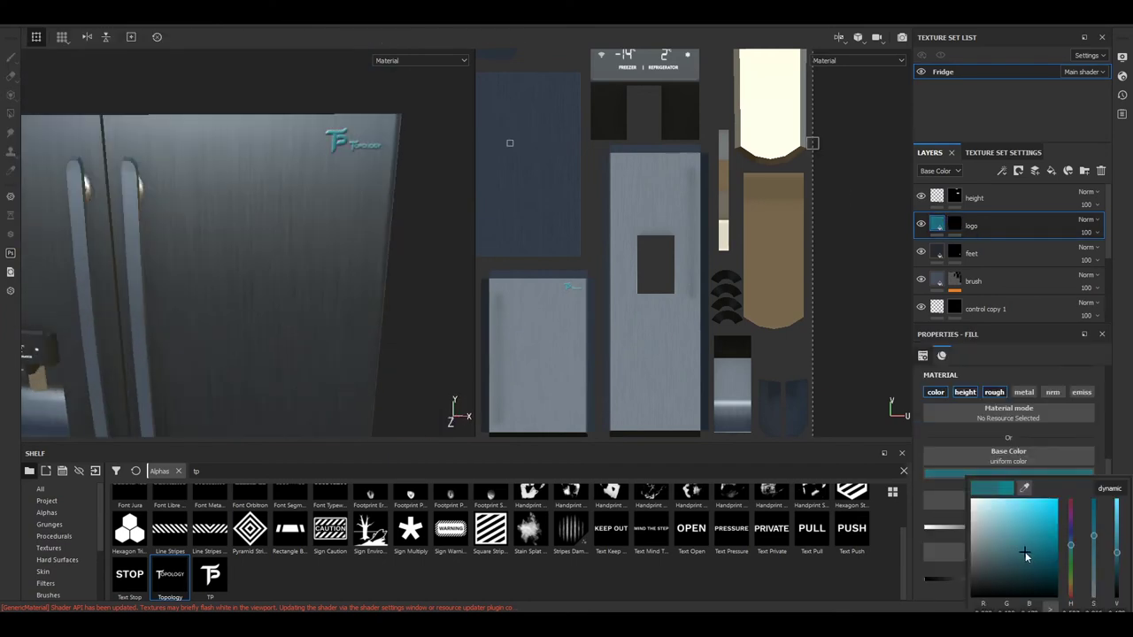
scroll(256, 226, down, 5)
scroll(220, 205, up, 5)
key(1)
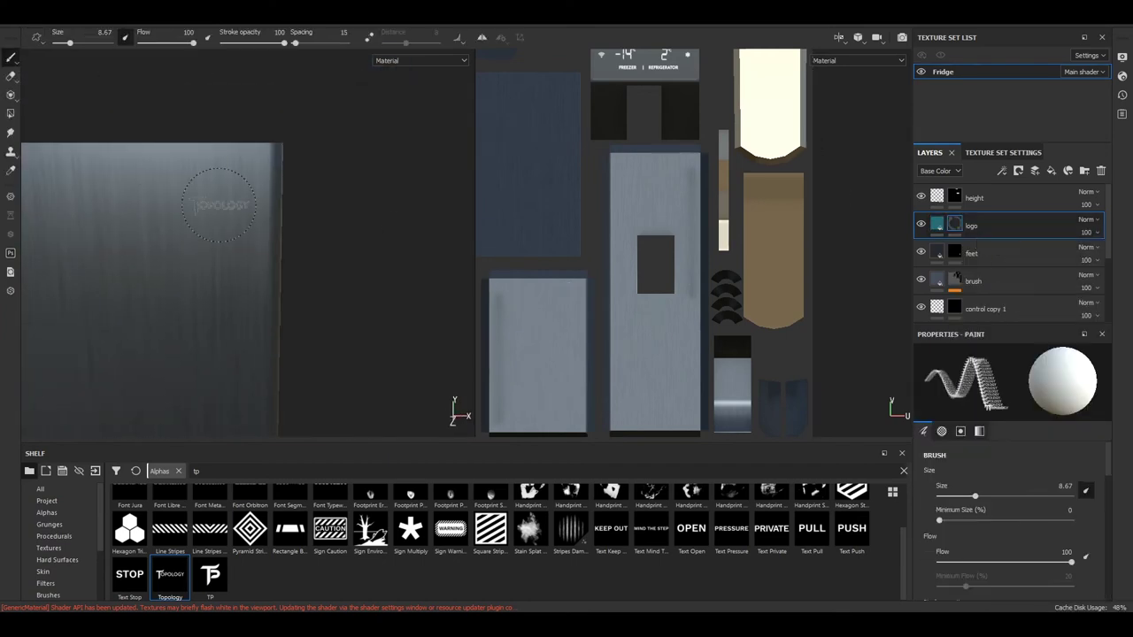
Change Light 1 from Spot to Omni so the fridge's shadow falls right
mouse_move(221, 203)
alt+mouse_down()
mouse_move(327, 206)
mouse_move(240, 221)
mouse_move(458, 404)
alt+mouse_up()
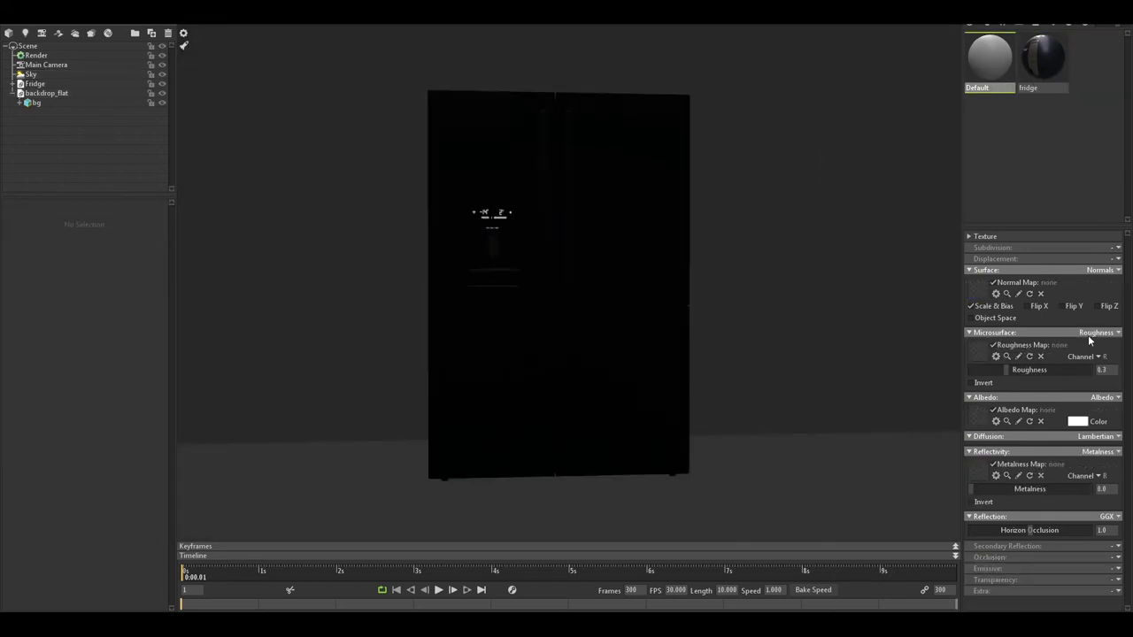
click(13, 206)
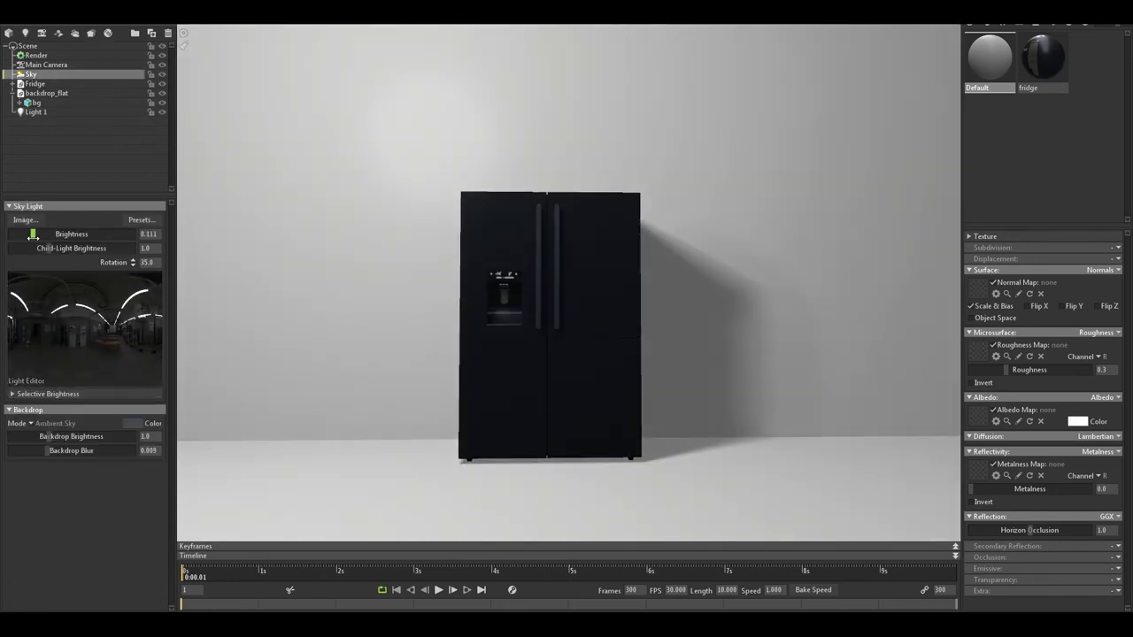
Raise the sky brightness to 0.283 and move the copied, dimmer light to the fridge's other side
drag(33, 235, 39, 236)
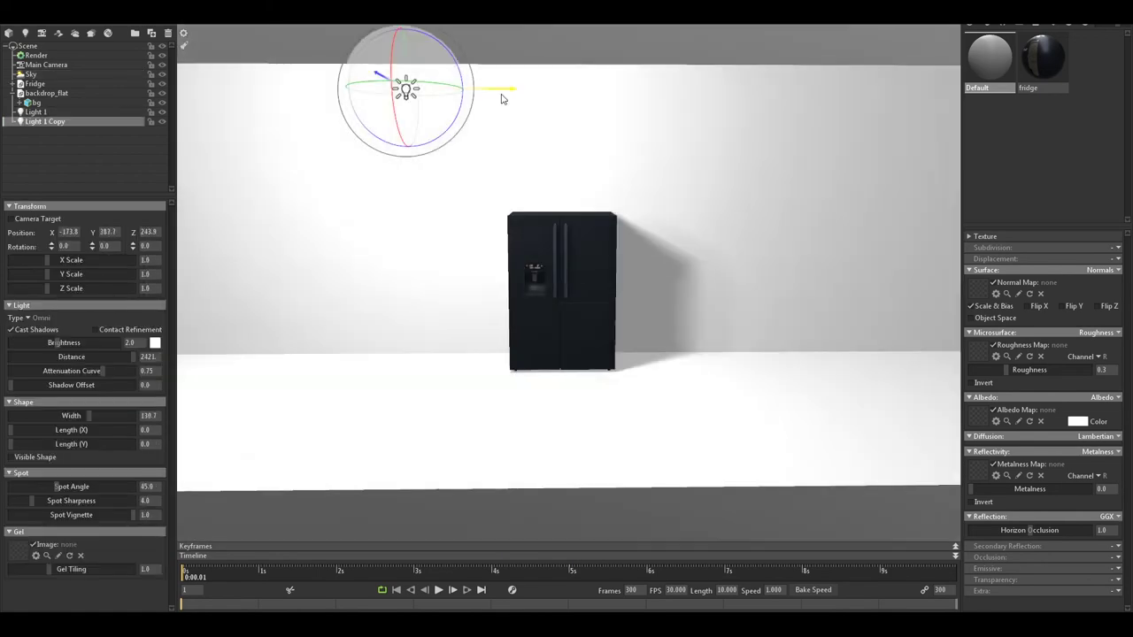
drag(501, 98, 774, 113)
drag(63, 343, 44, 343)
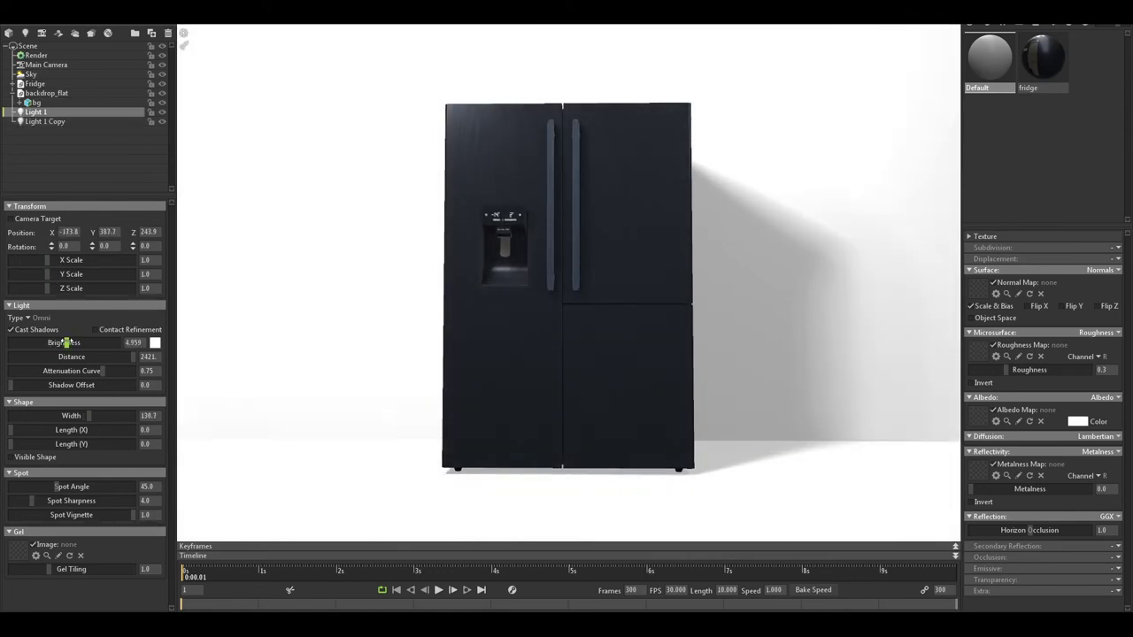
Lower the global illumination brightness, make the bg backdrop's albedo grey, then select the fridge material
click(35, 55)
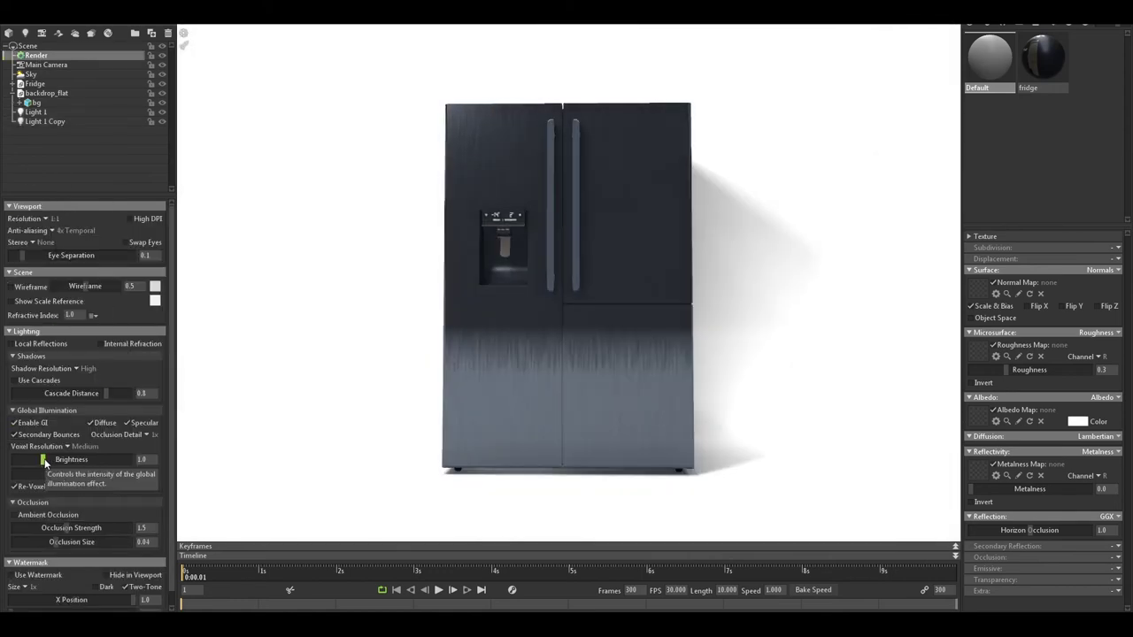
drag(40, 459, 24, 460)
click(796, 394)
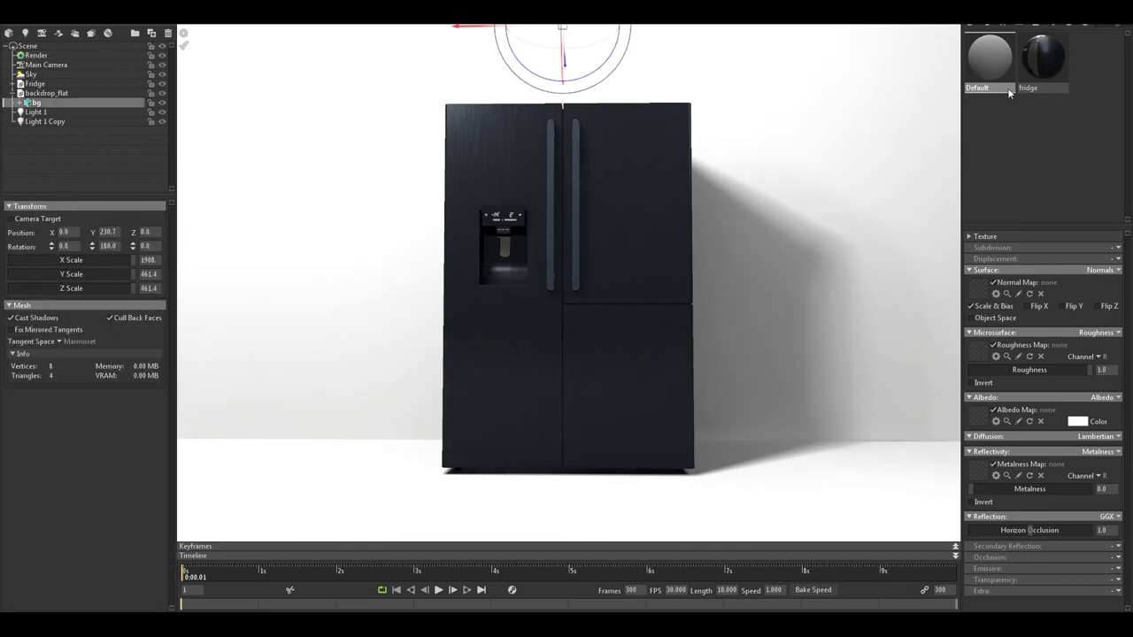
click(1077, 421)
drag(212, 489, 131, 526)
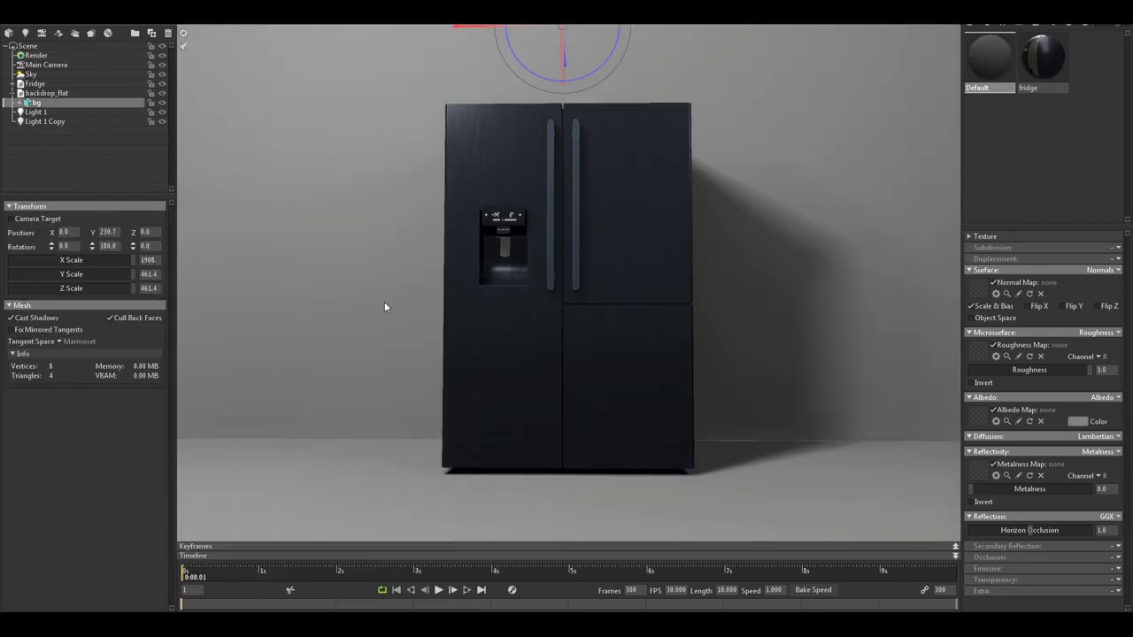
click(1042, 57)
scroll(1031, 531, down, 3)
scroll(463, 213, up, 5)
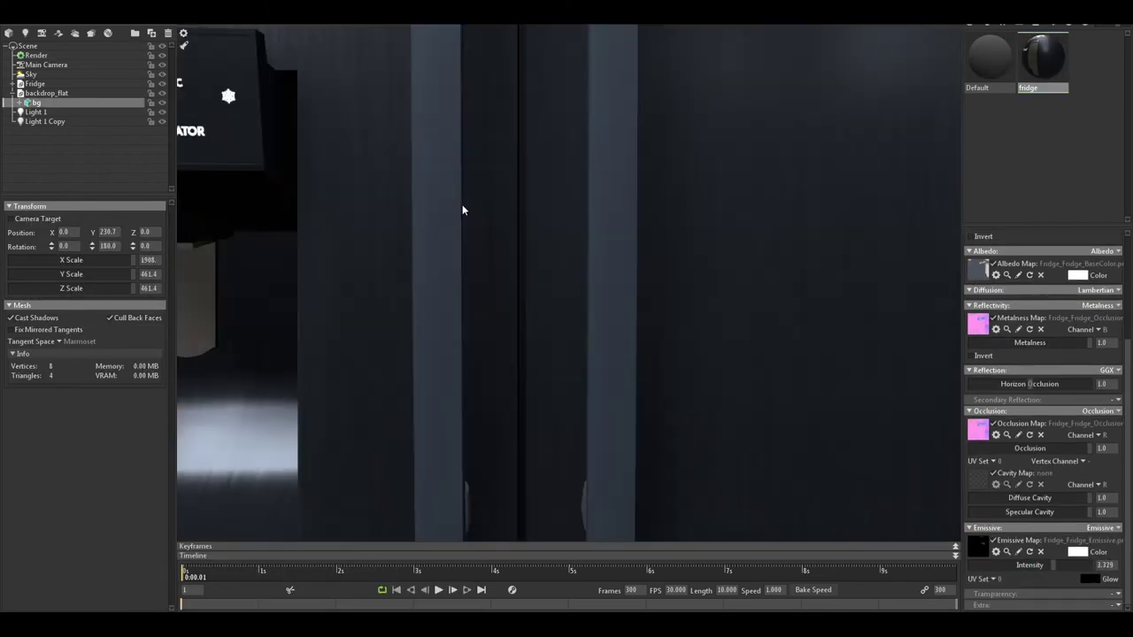
Dim the dispenser display to emissive intensity 2.426 and review both lights
drag(1053, 565, 1029, 566)
scroll(616, 318, down, 5)
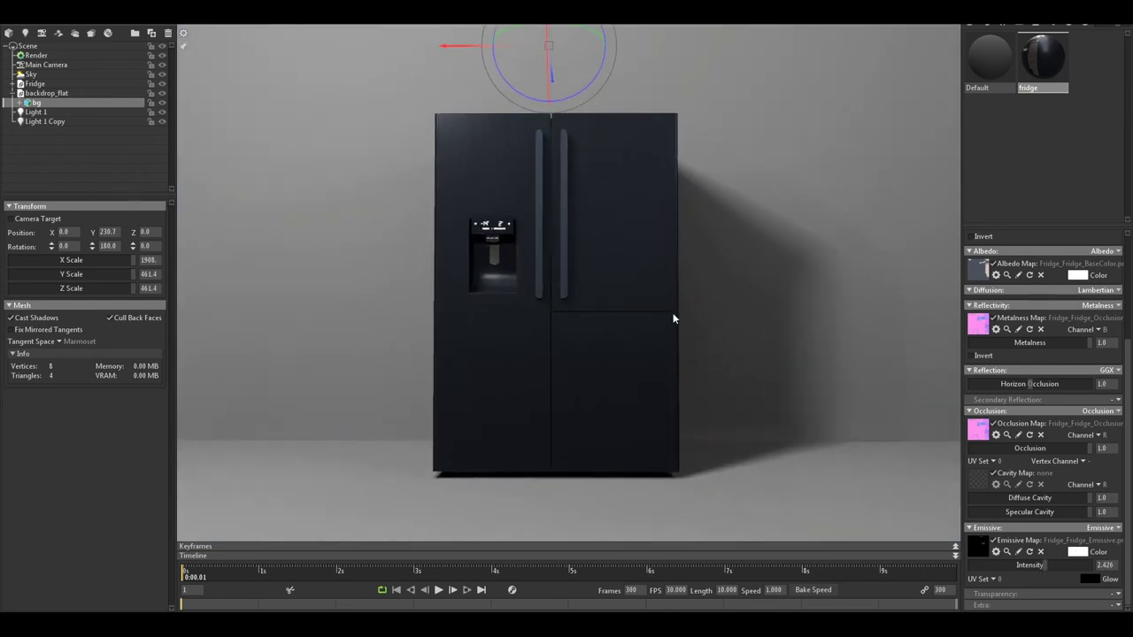
click(44, 122)
click(35, 112)
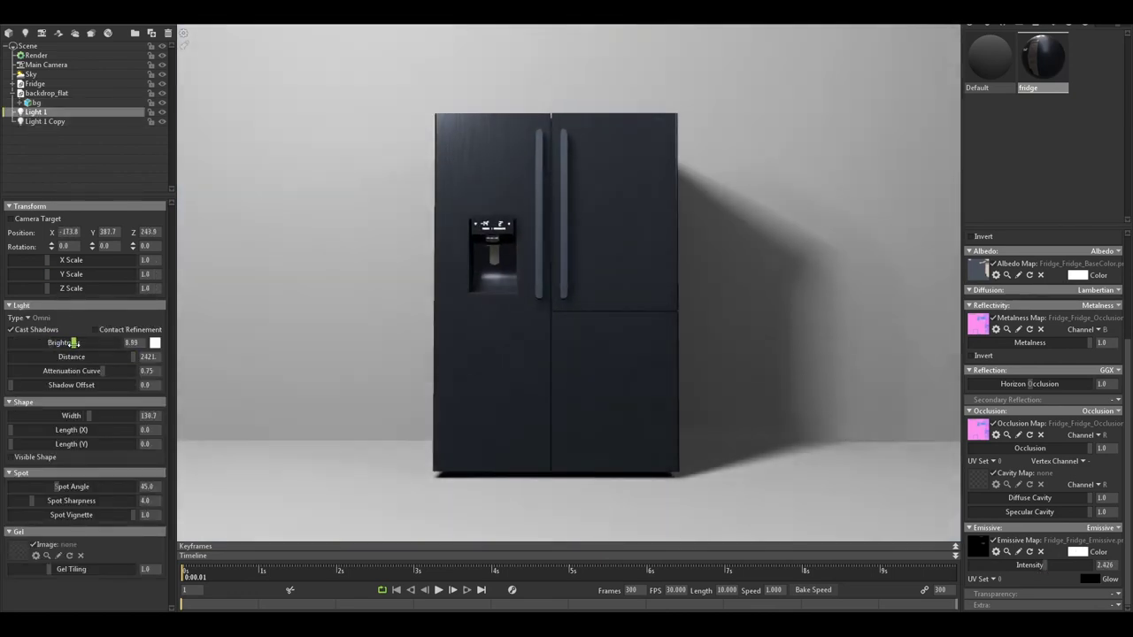
Raise the ambient occlusion strength to 0.587 in Render, toggling global illumination off and back on
click(36, 55)
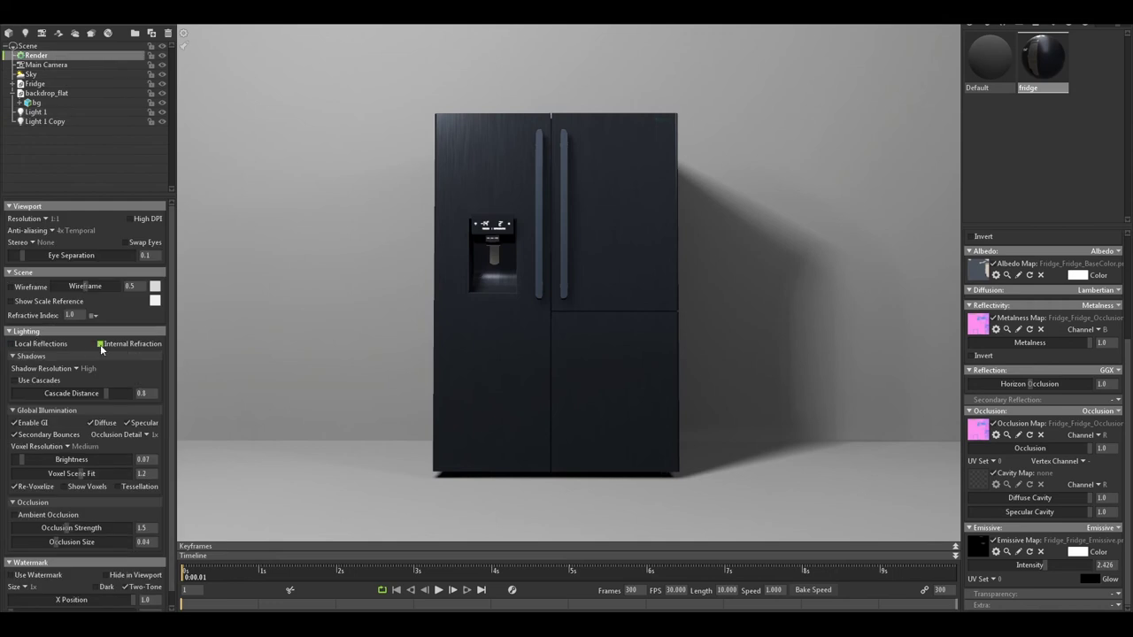
click(32, 423)
mouse_move(69, 528)
mouse_down()
mouse_move(44, 541)
mouse_move(77, 528)
mouse_move(57, 529)
mouse_up()
click(29, 423)
click(46, 65)
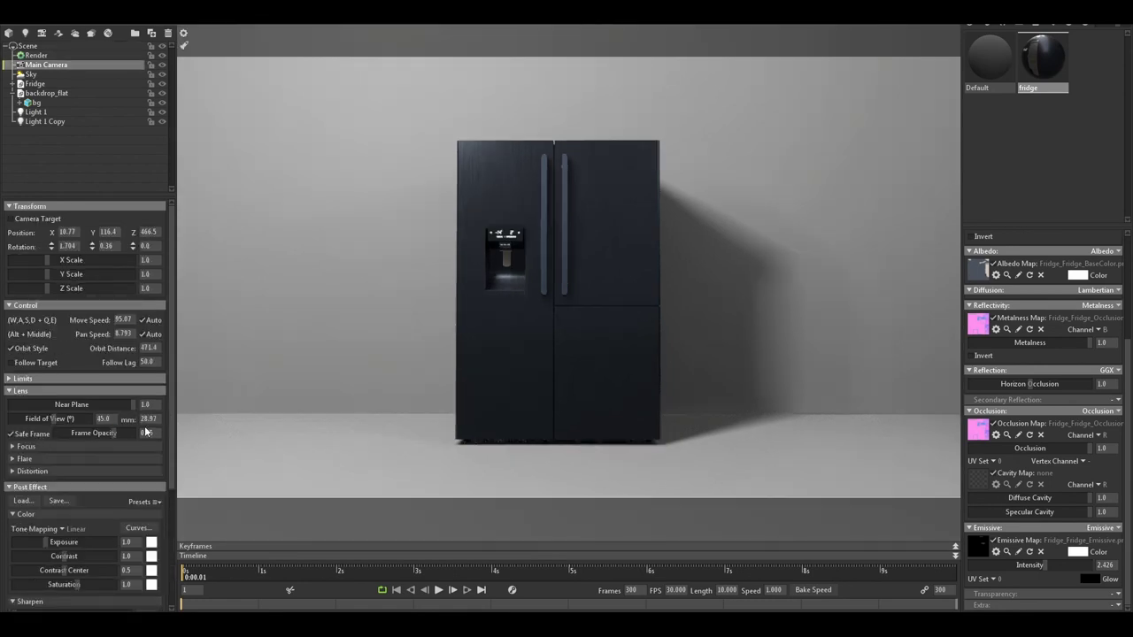
Set the main camera's field of view to 37.84 and adjust post effects, with exposure 1.551 and vignette 0.762
drag(433, 379, 548, 386)
click(47, 448)
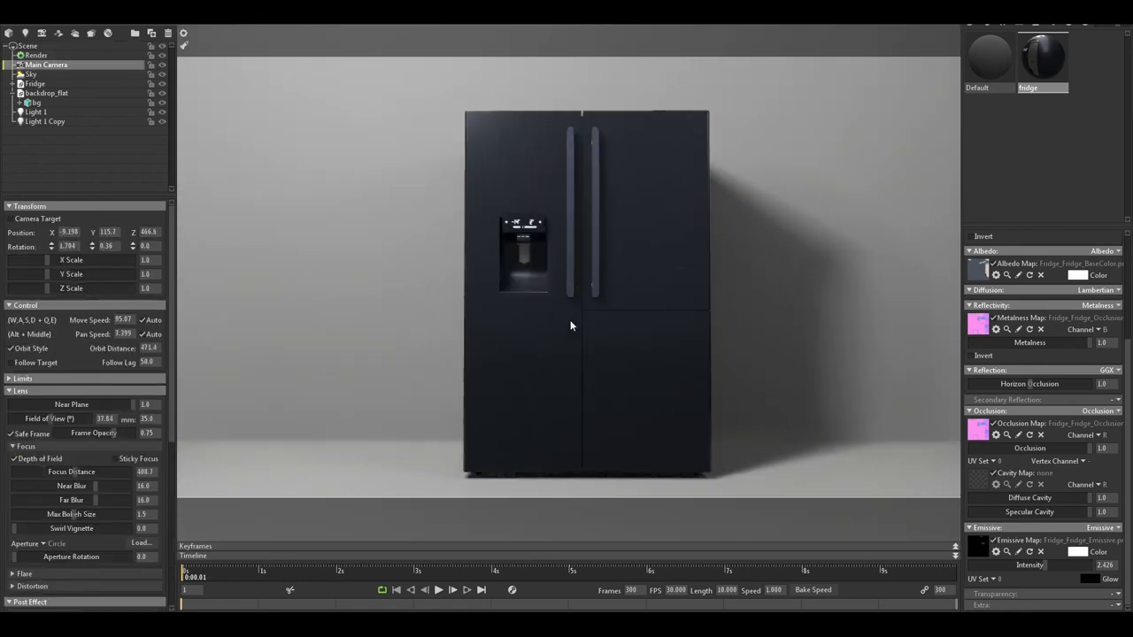
click(19, 448)
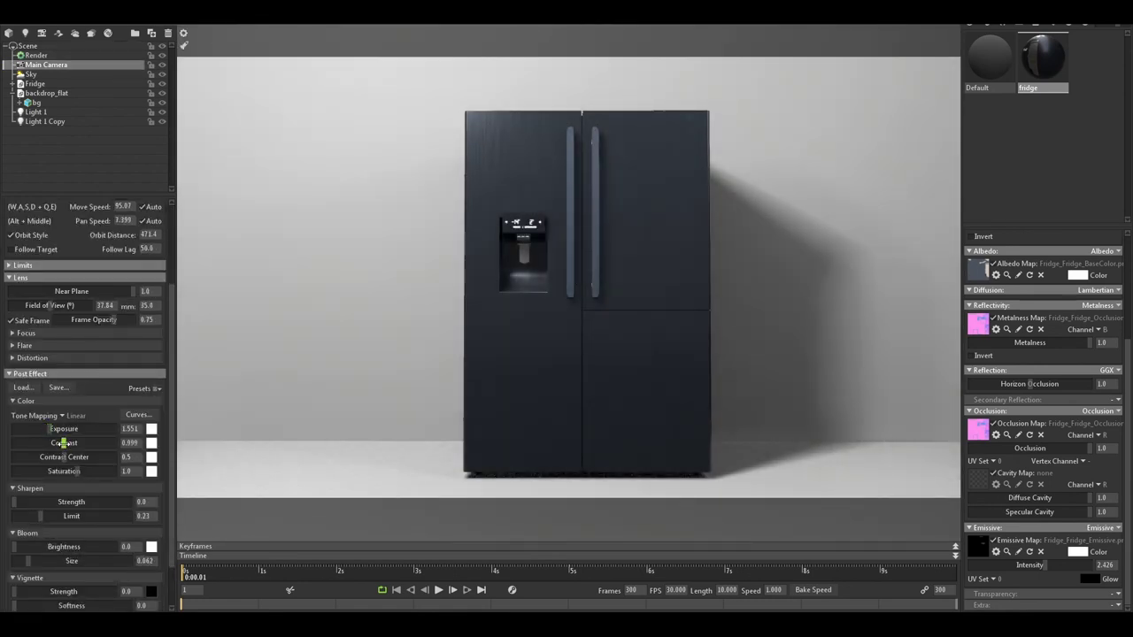
scroll(76, 472, down, 2)
drag(80, 448, 98, 448)
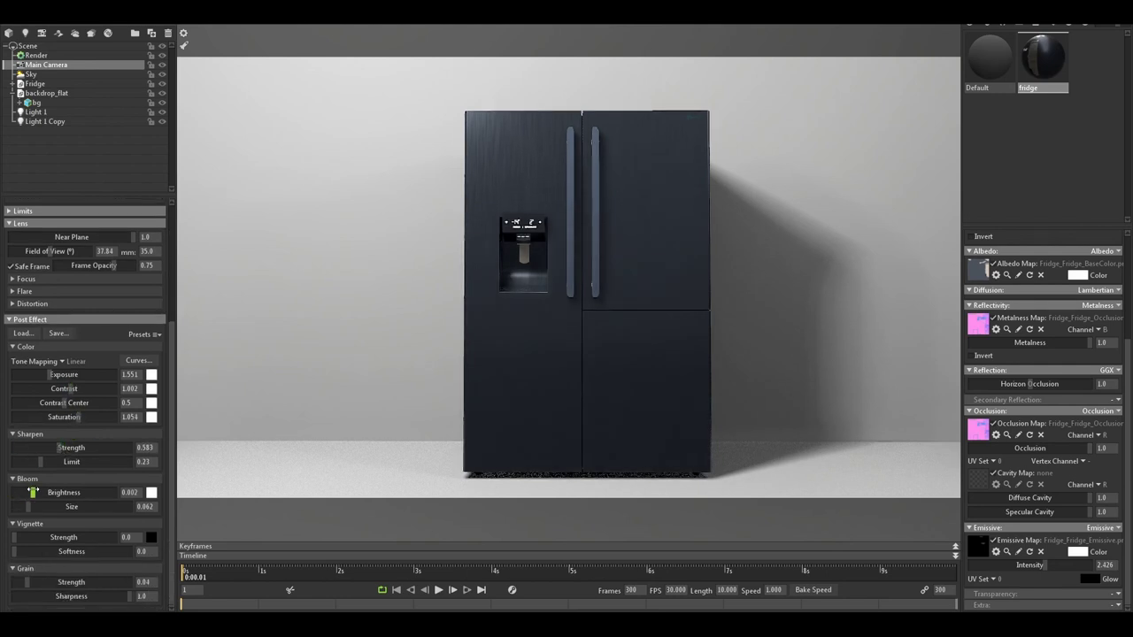
drag(14, 538, 81, 537)
Shift the fridge in view, then review the sky, render settings and first light
middle_drag(478, 356, 501, 354)
click(66, 74)
click(35, 55)
scroll(96, 520, down, 1)
scroll(97, 495, up, 1)
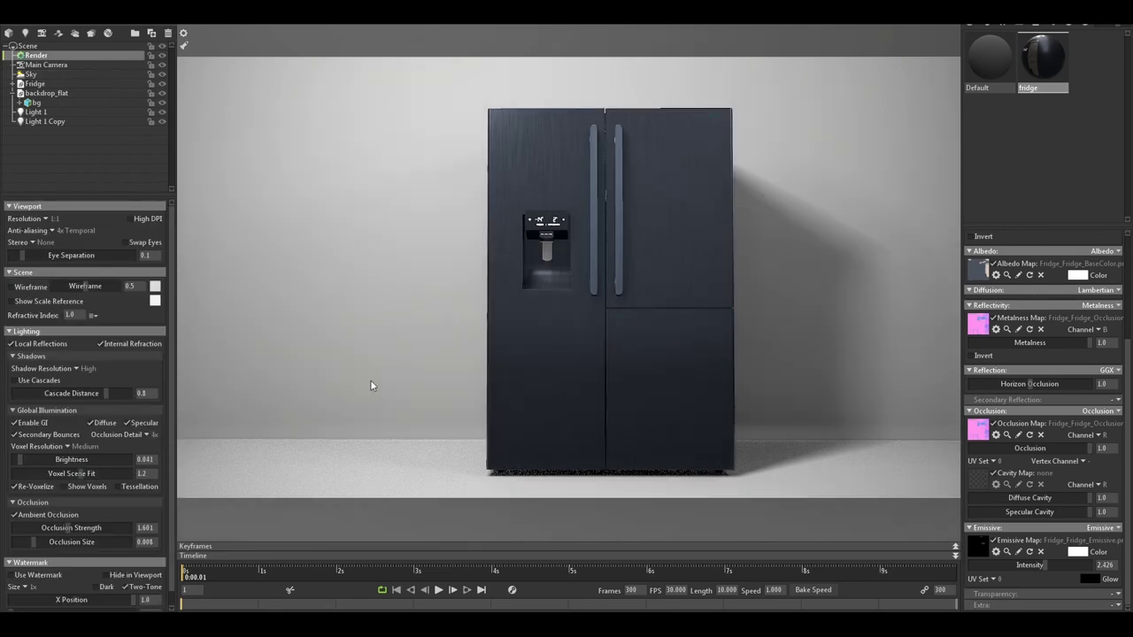
click(35, 112)
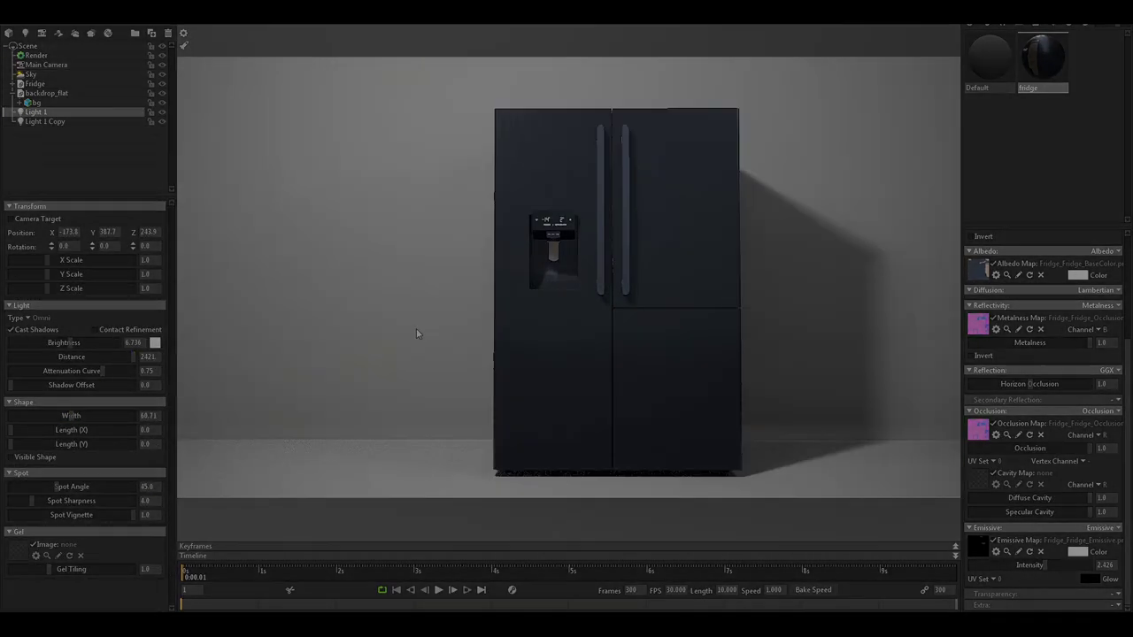